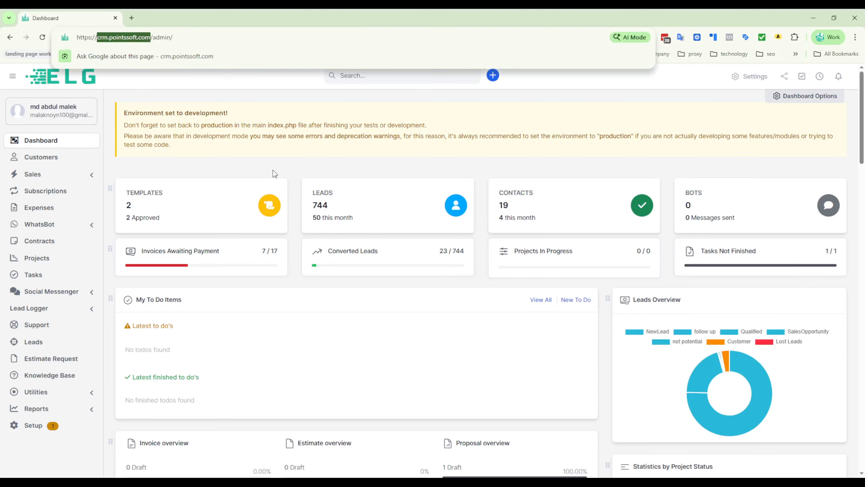
- Open the leads list, look through it, and switch it to the kanban board view
left_click(292, 163)
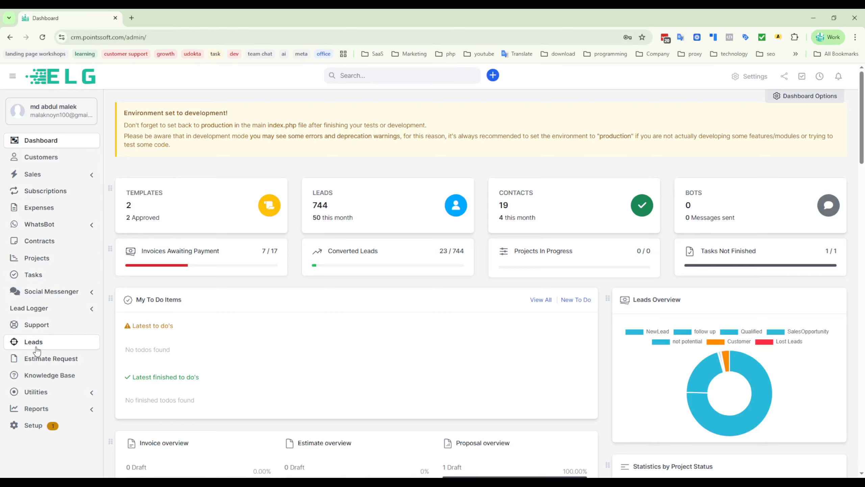
left_click(13, 345)
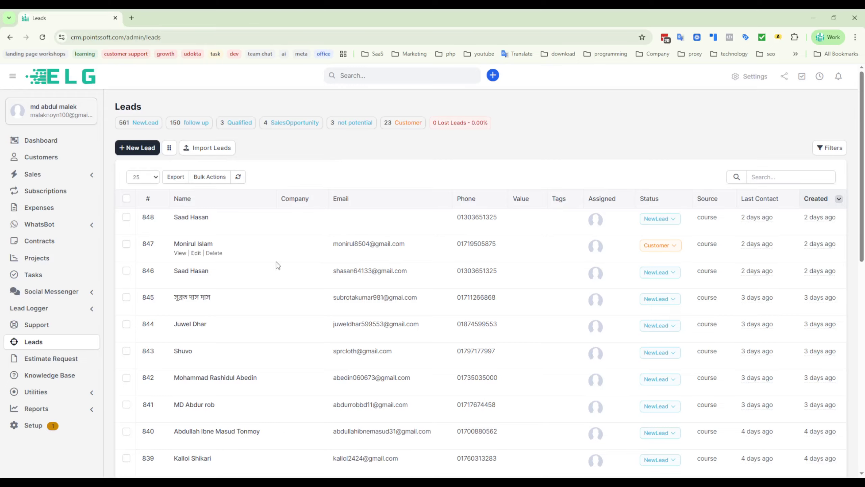
scroll(284, 325, "down", 2)
scroll(289, 272, "up", 2)
left_click(170, 150)
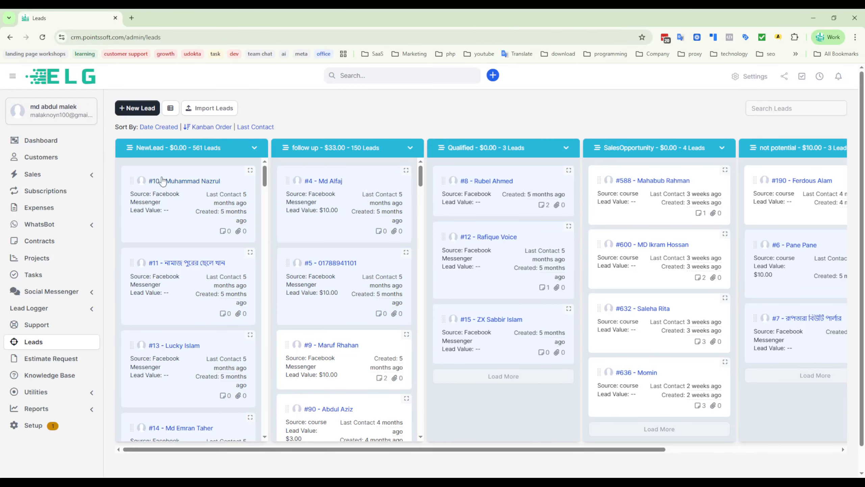
- Move the first lead from the NewLead stage to follow up and return it to NewLead
left_click_drag(162, 219, 186, 189)
left_click_drag(176, 214, 363, 155)
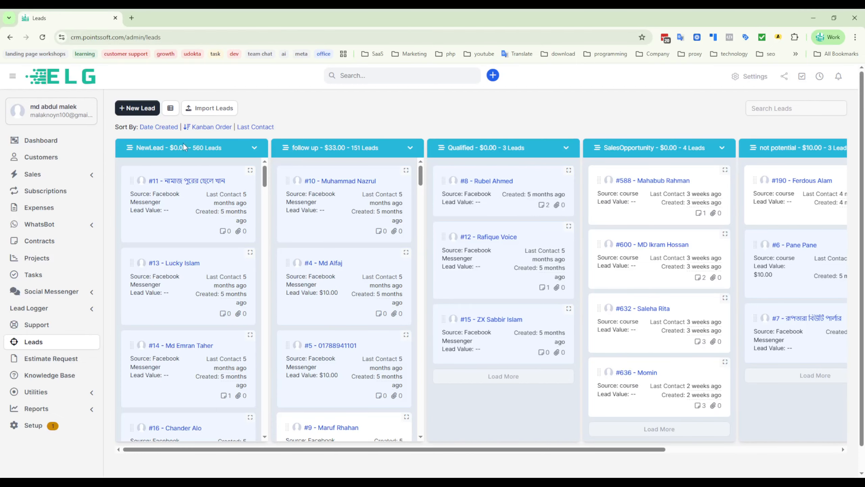
left_click_drag(348, 211, 187, 194)
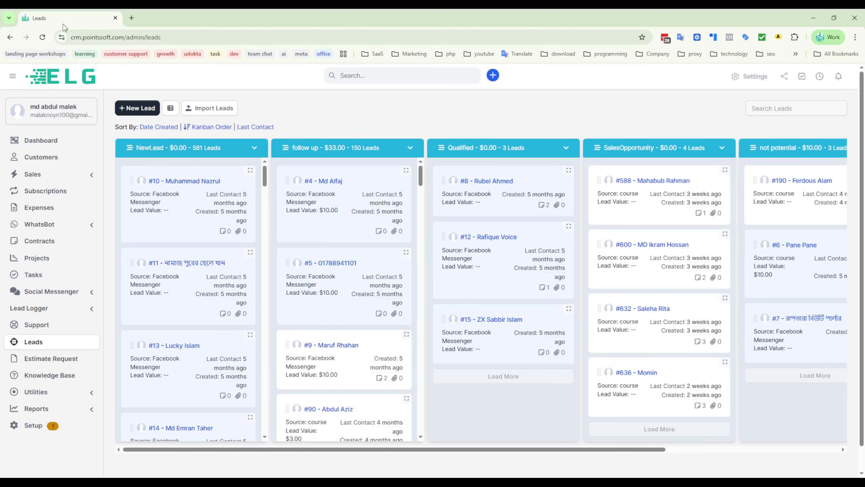
- Open the first NewLead card and examine its profile details, including the name and phone number
left_click(182, 181)
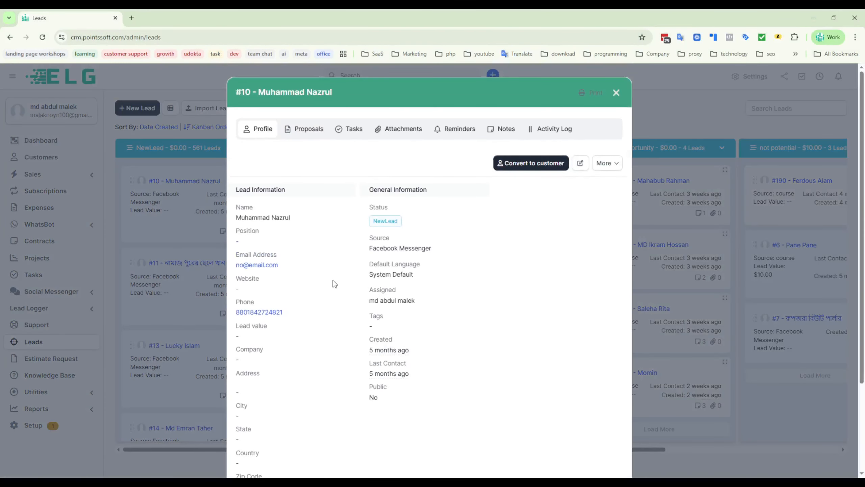
scroll(518, 293, "down", 3)
scroll(415, 343, "up", 2)
scroll(415, 344, "up", 2)
left_click_drag(296, 217, 245, 218)
left_click(317, 216)
left_click_drag(283, 316, 236, 336)
left_click(235, 317)
left_click(309, 163)
- Start a new proposal for this lead and set its subject to "sell crm"
left_click(303, 129)
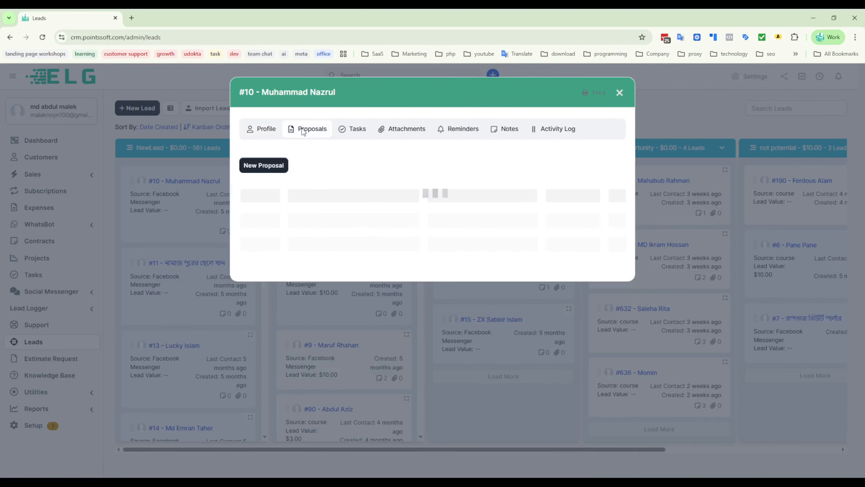
left_click(286, 167)
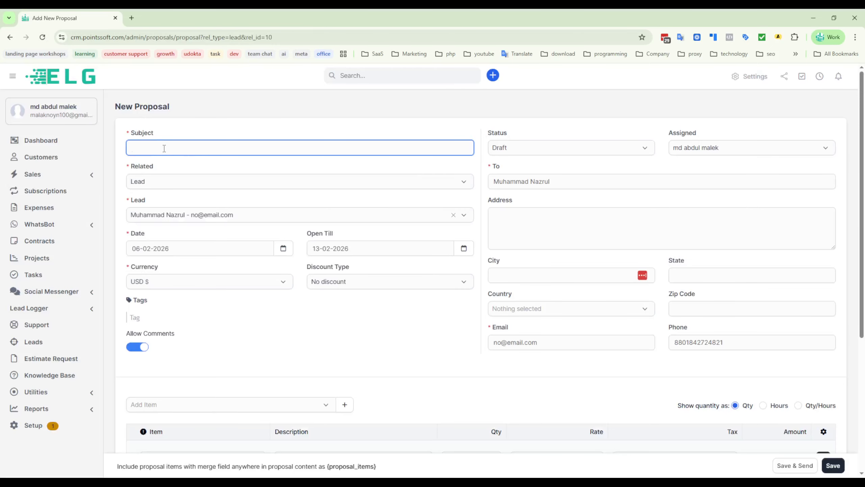
type("sell crm")
left_click(207, 113)
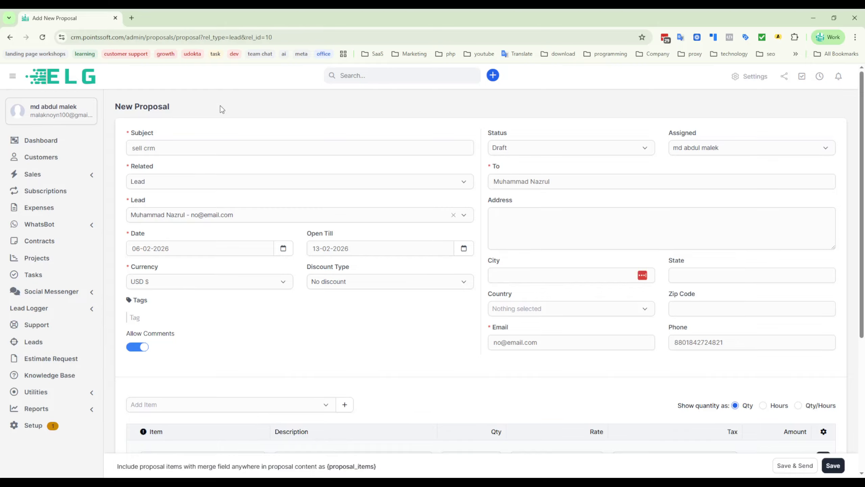
left_click(187, 149)
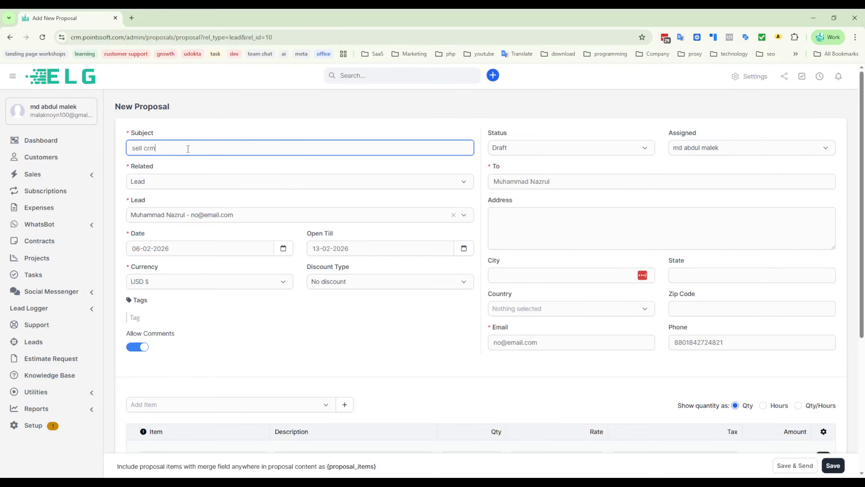
- Set the proposal's status to Draft and check the recipient's name
left_click(541, 149)
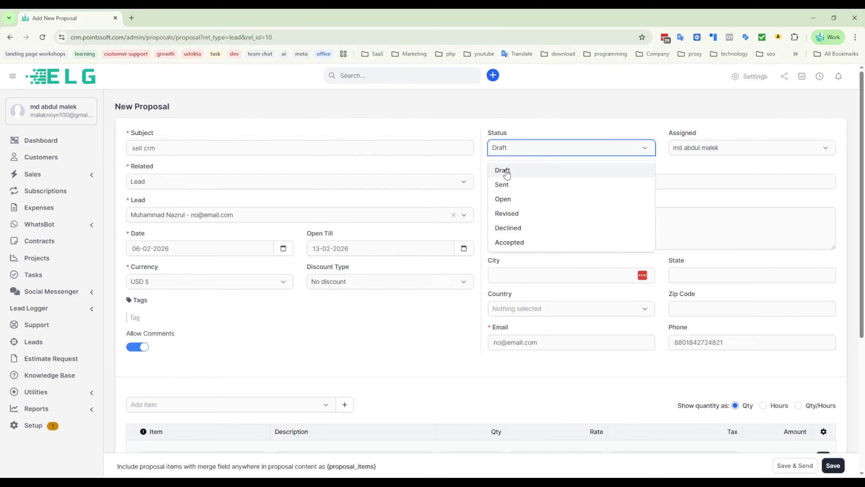
left_click(534, 170)
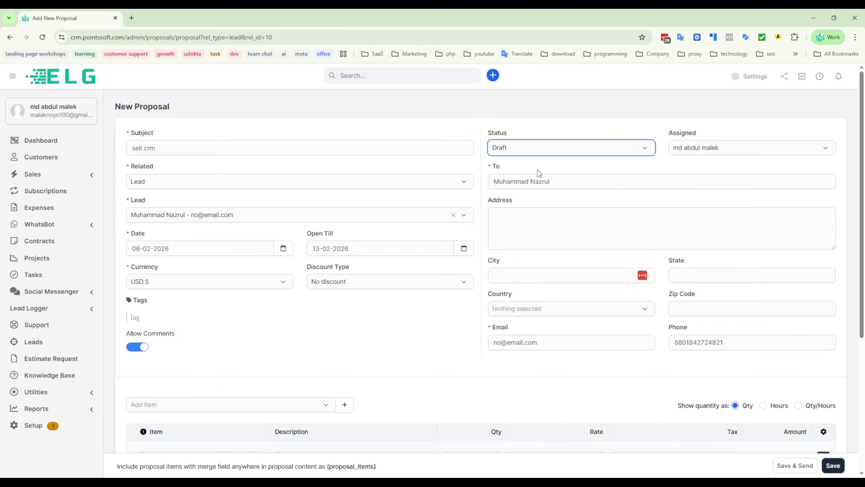
left_click(568, 153)
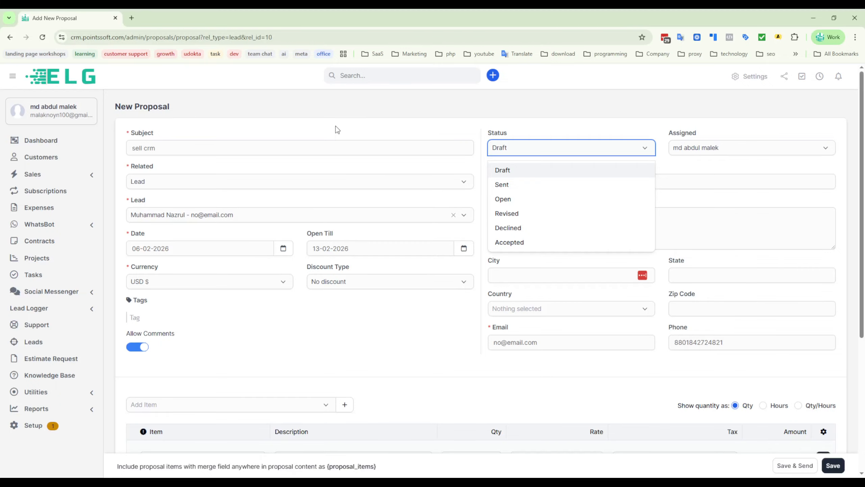
left_click(432, 125)
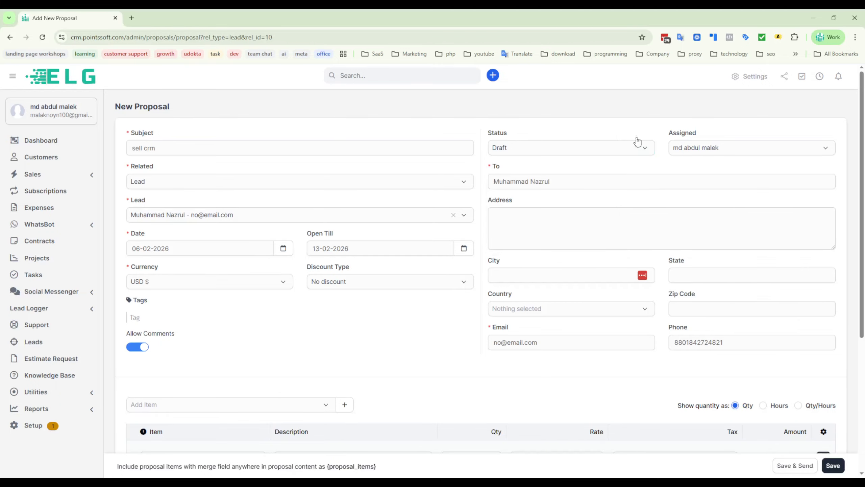
left_click(572, 186)
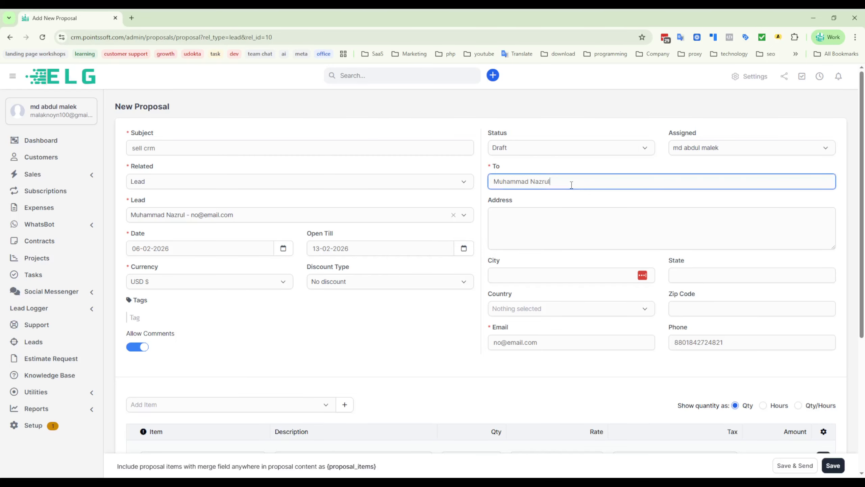
left_click_drag(562, 182, 487, 188)
- Switch the proposal's related type to Customer and back to Lead
triple_click(132, 166)
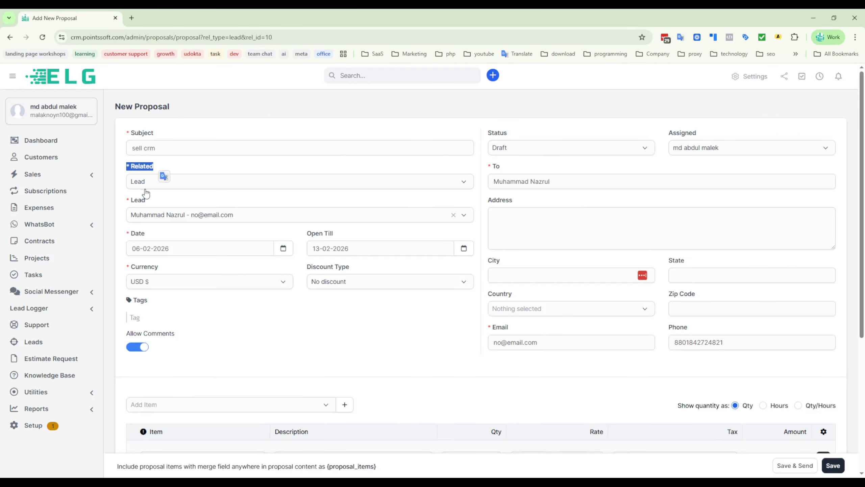
left_click(139, 186)
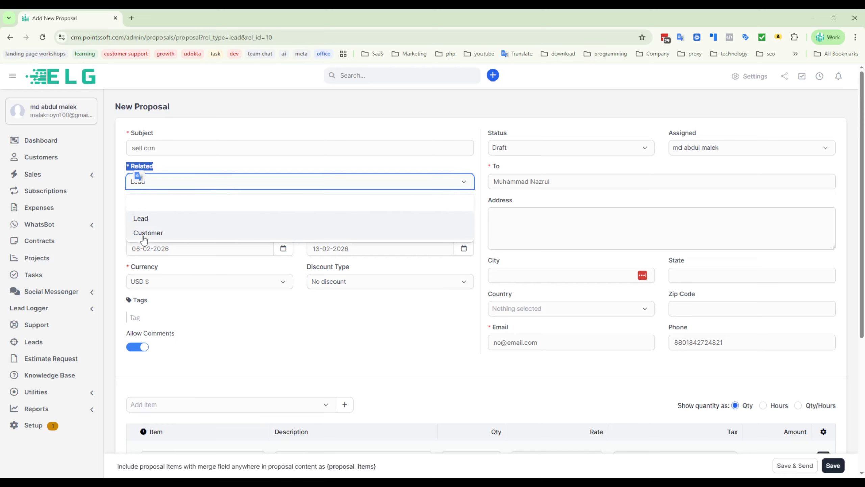
left_click(161, 234)
left_click(200, 188)
left_click(141, 219)
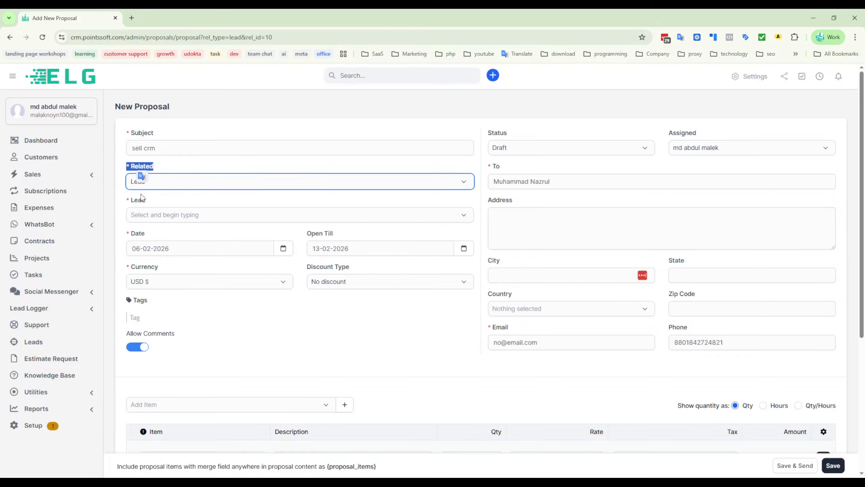
left_click(336, 352)
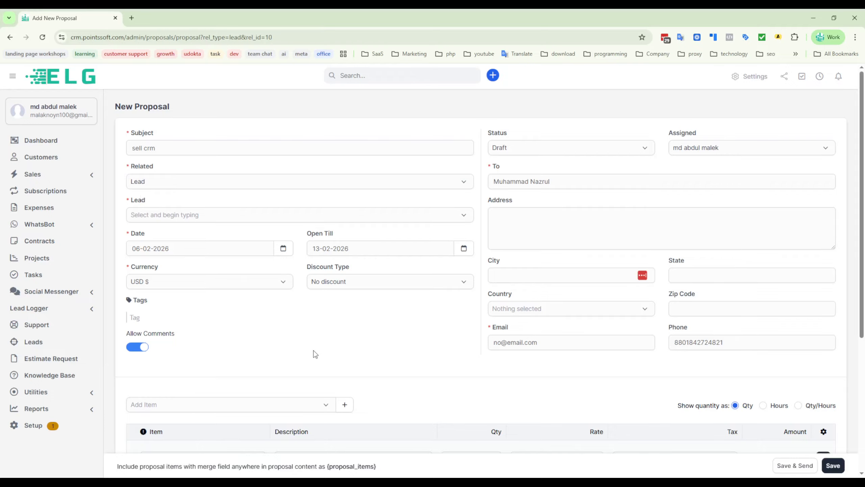
- Select the proposal's lead by searching for the name copied from the recipient field
left_click(174, 218)
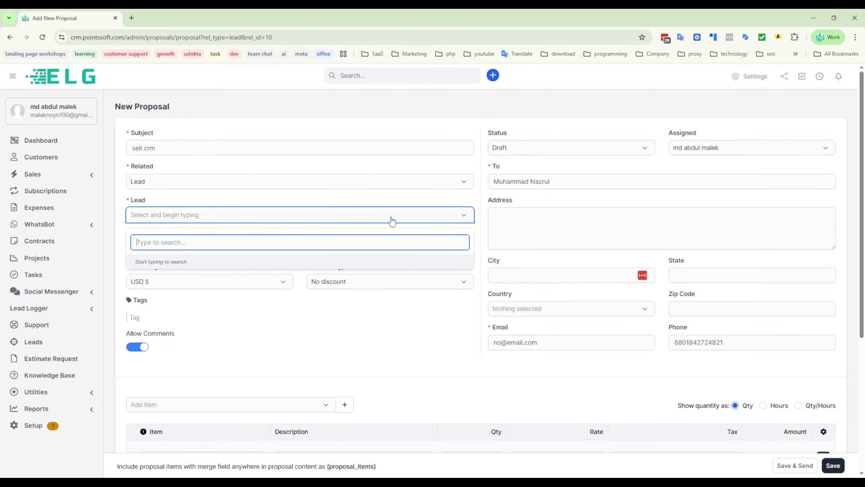
left_click_drag(495, 184, 577, 182)
key("ctrl+c")
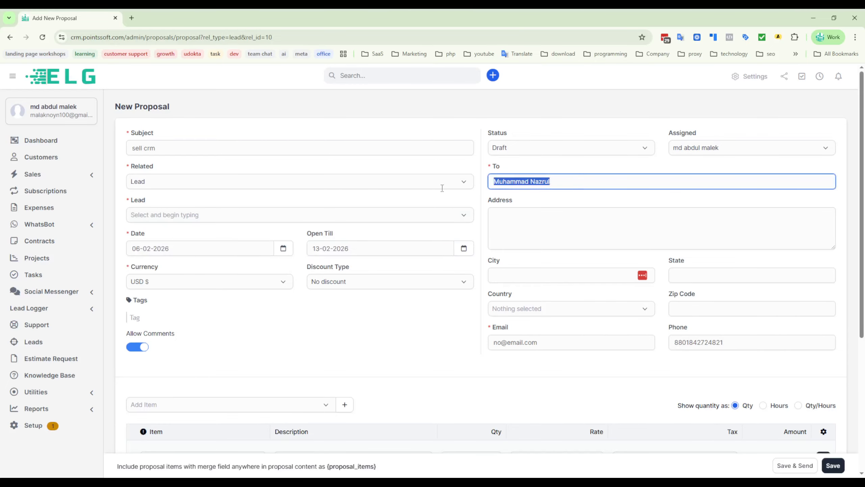
left_click(193, 219)
key("ctrl+v")
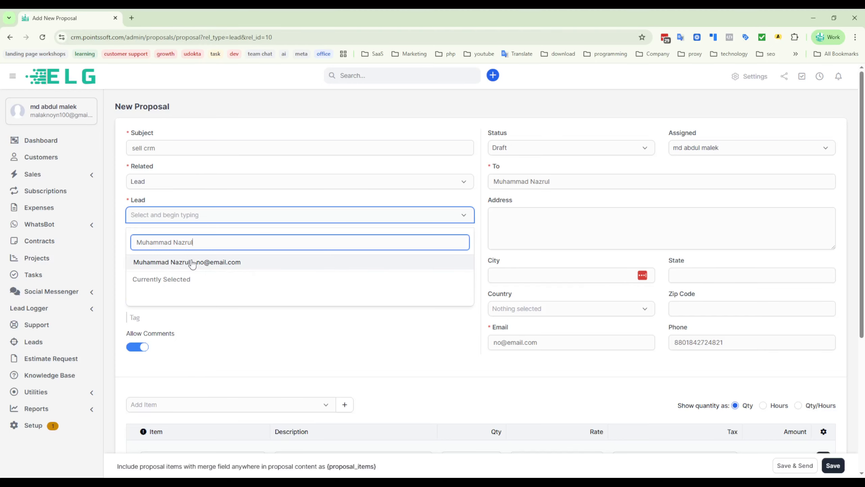
left_click(181, 263)
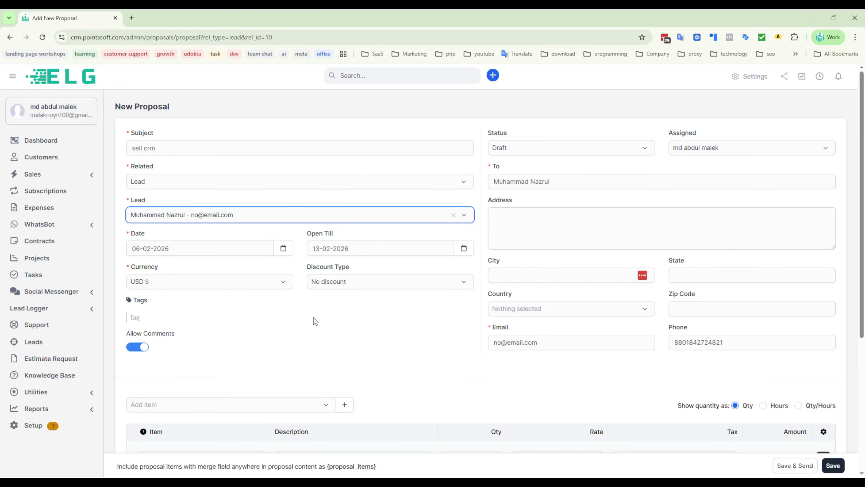
- Set the proposal's currency to BDT, try the Before Tax discount type, and return it to No discount
left_click(172, 286)
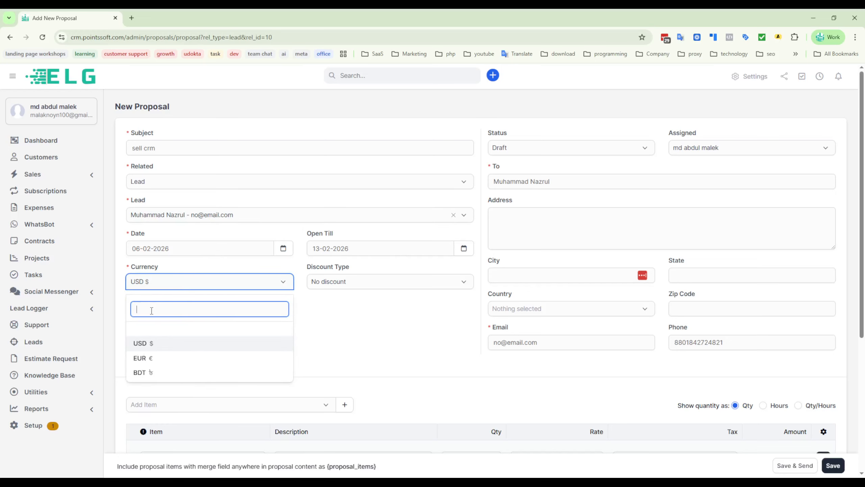
left_click(139, 372)
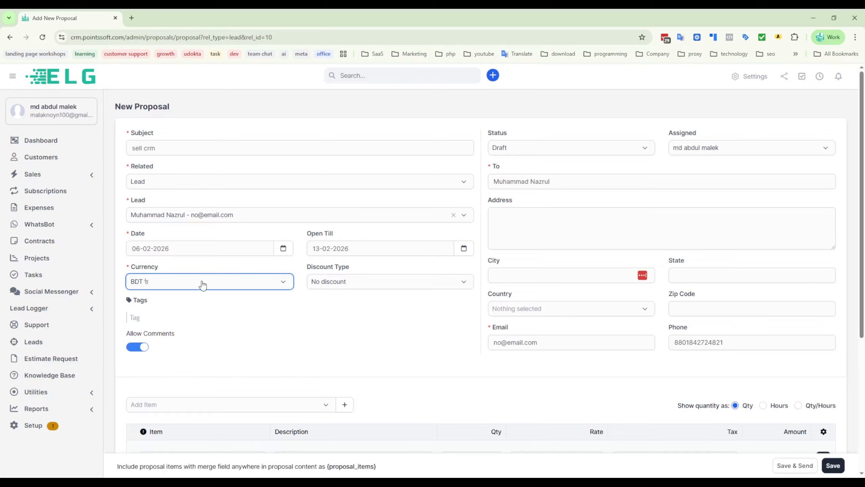
left_click(376, 287)
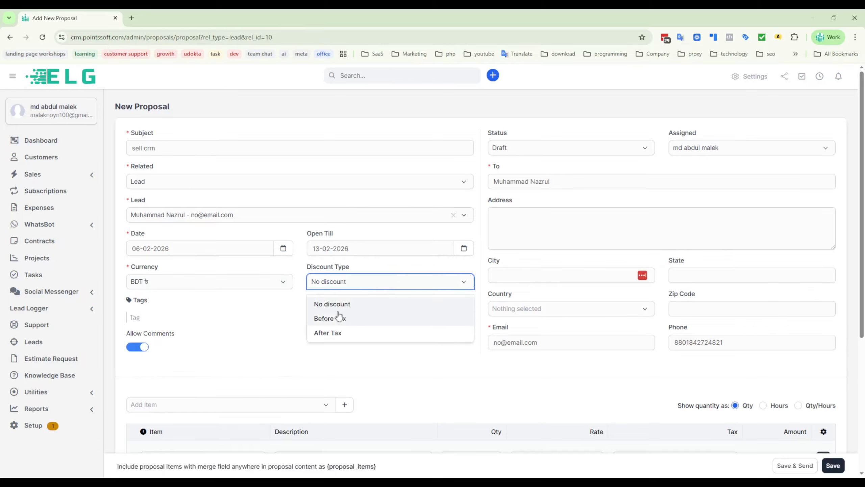
left_click(349, 318)
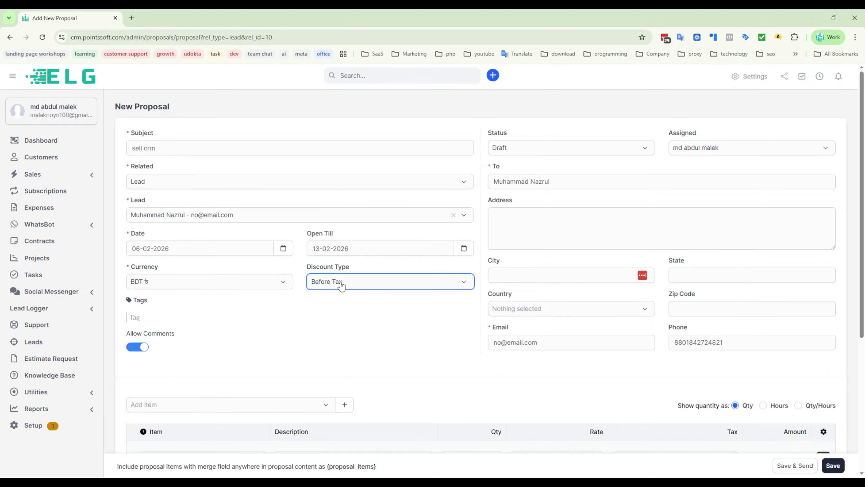
left_click(341, 282)
left_click(349, 300)
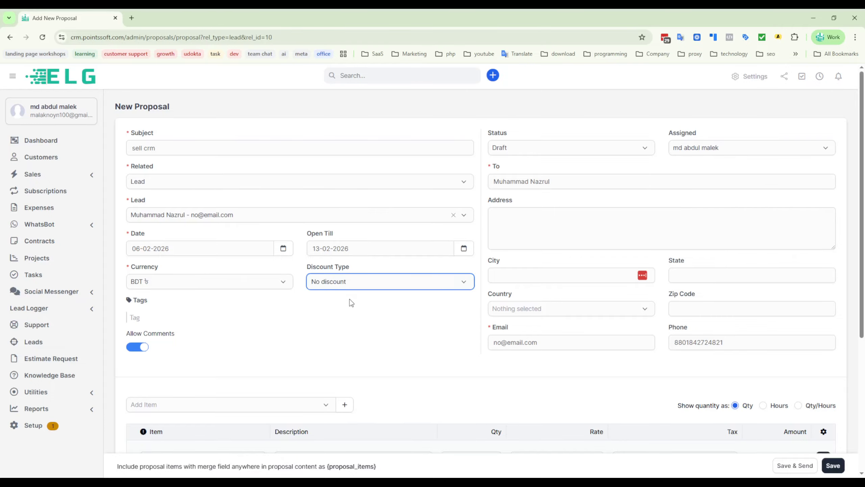
- Add the tag "test" to the proposal
left_click(159, 319)
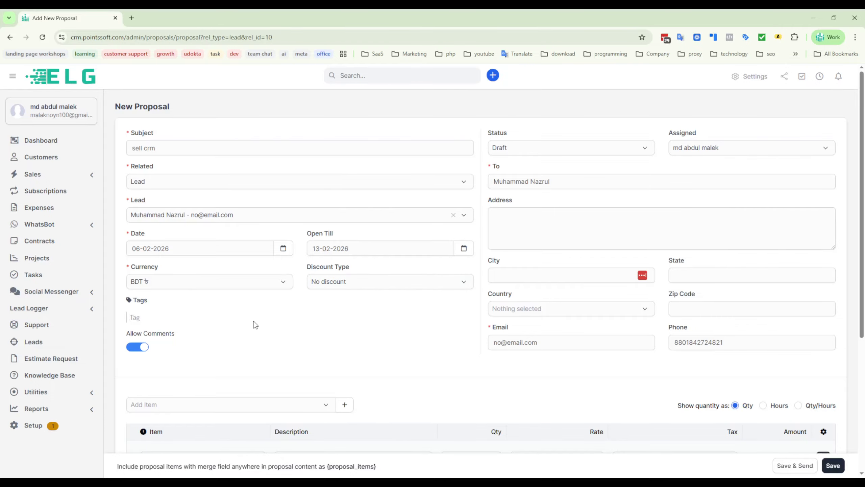
type("test")
key("Return")
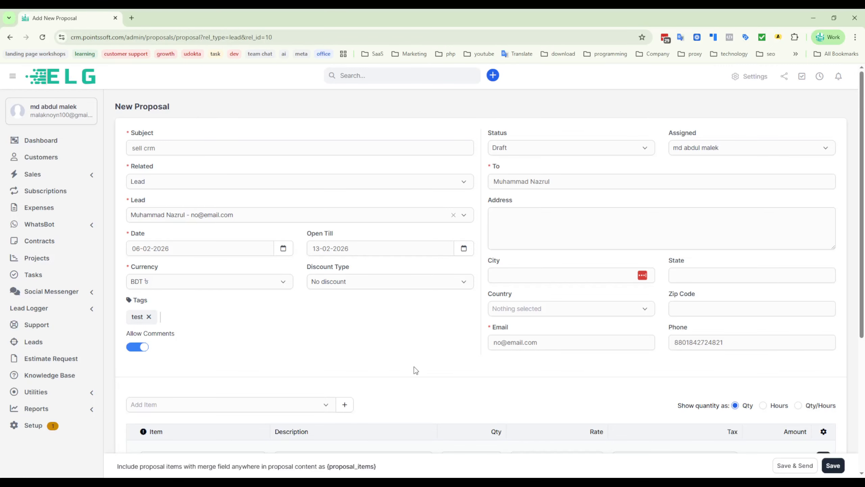
- Fill in the recipient's postal address, city, state, country, zip code and e-mail from the saved autofill entry
scroll(416, 369, "down", 1)
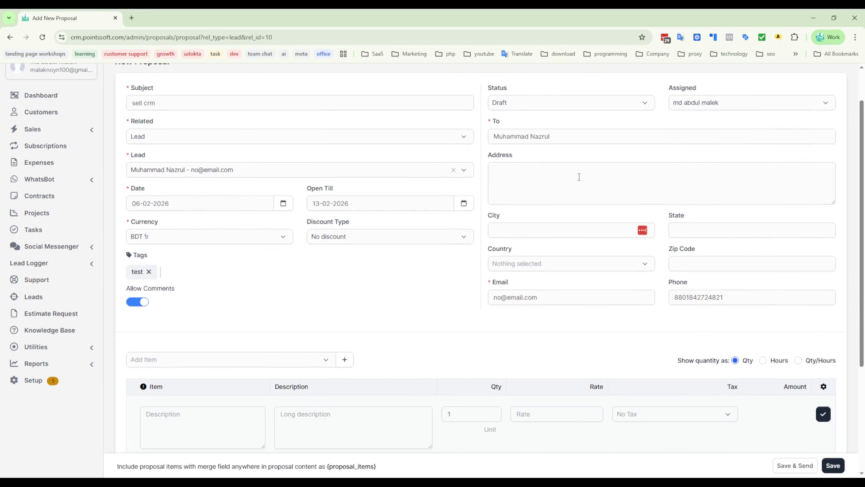
scroll(578, 176, "up", 1)
left_click(514, 236)
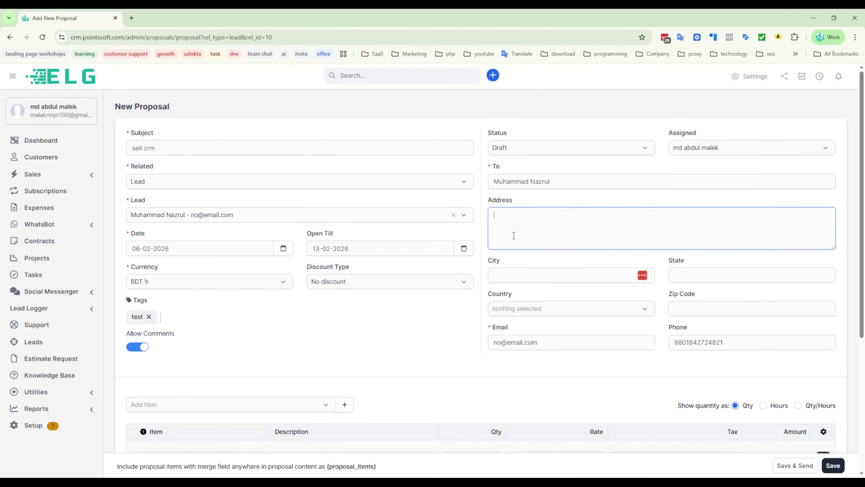
left_click(426, 340)
left_click(569, 226)
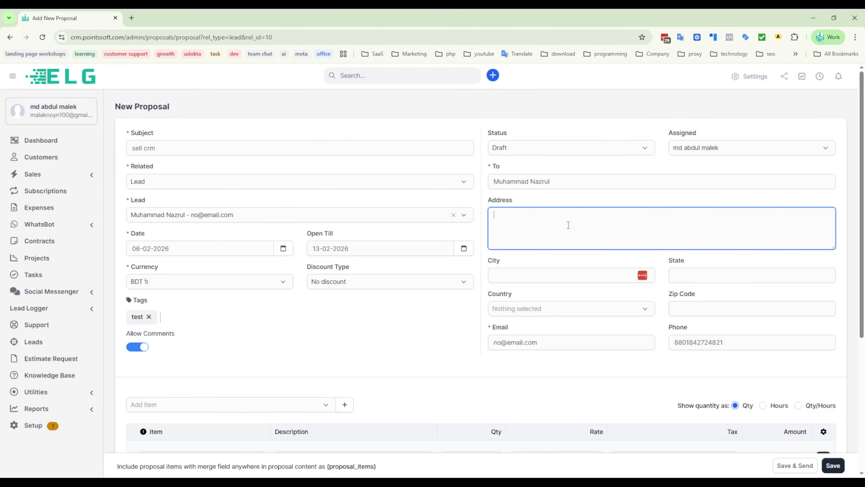
left_click(582, 289)
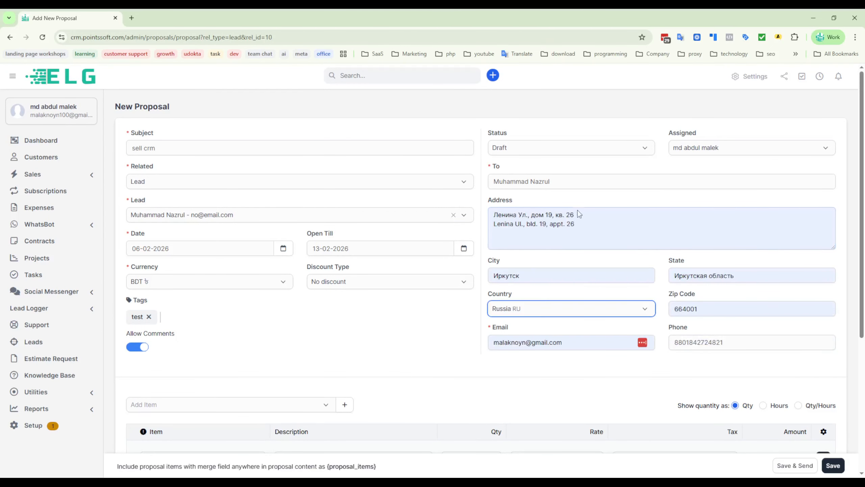
- Add the existing "dom com" item to the proposal with quantity 1 and rate 2100.00
scroll(416, 355, "down", 3)
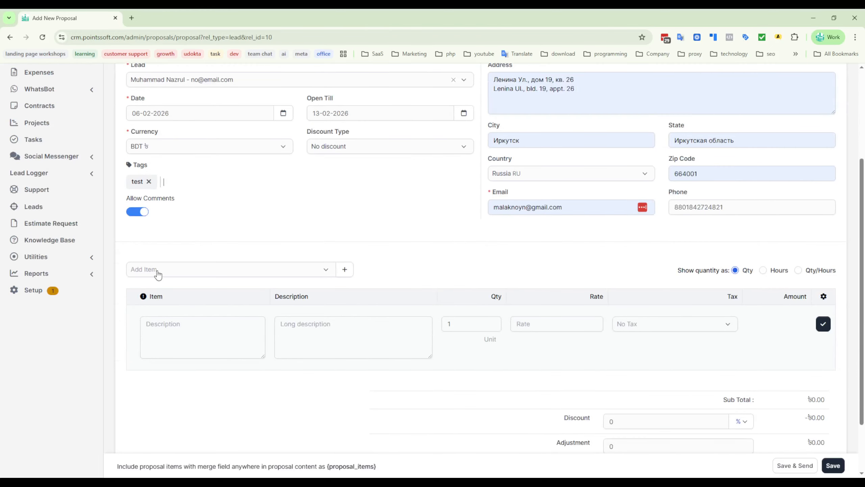
left_click(220, 275)
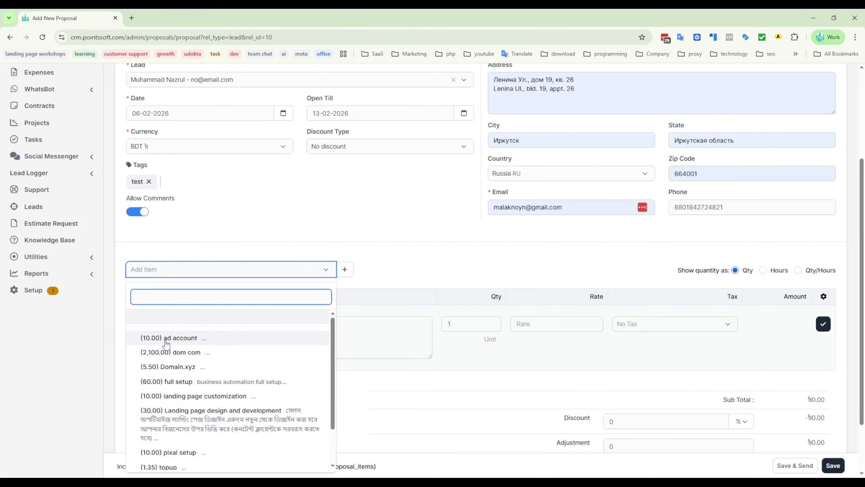
left_click(171, 354)
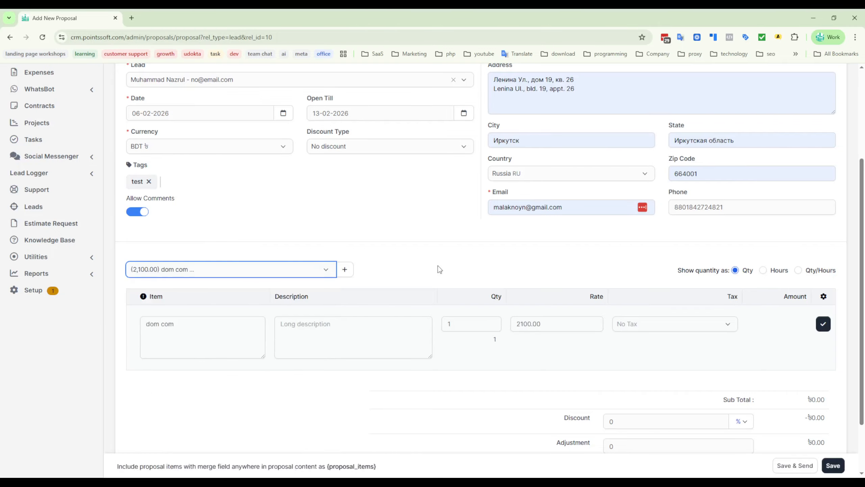
left_click(346, 270)
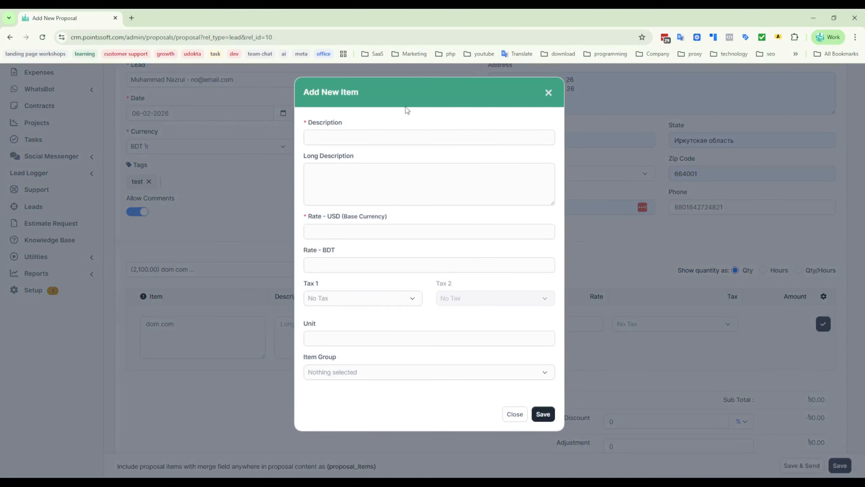
left_click(548, 92)
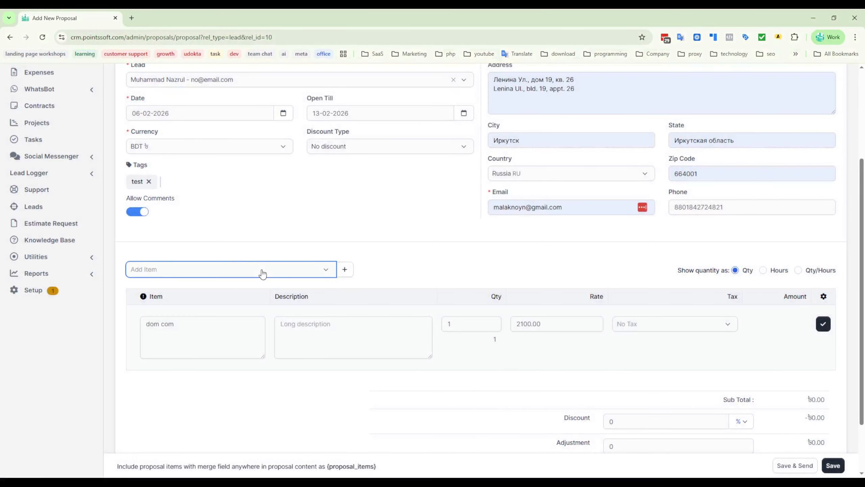
left_click(262, 273)
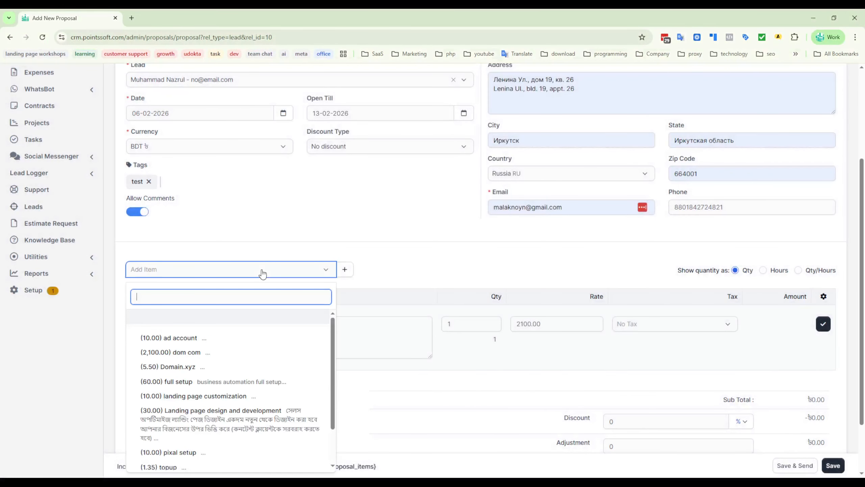
left_click(452, 344)
left_click(823, 327)
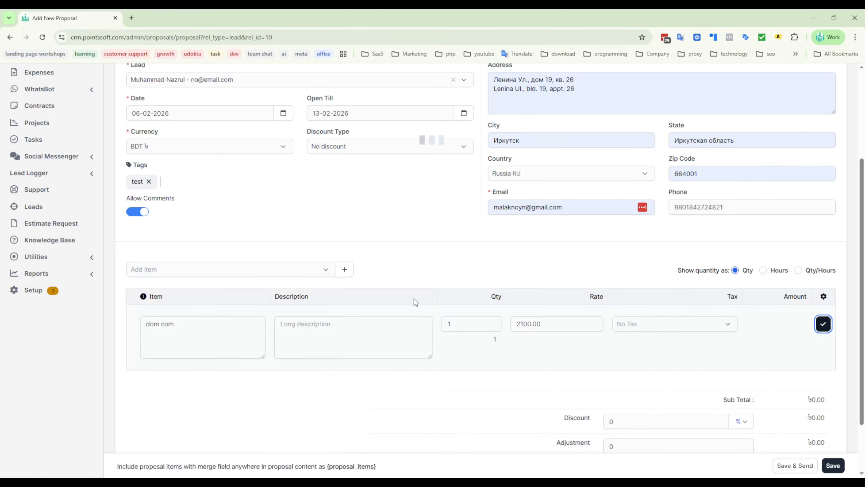
- Add the existing "ad account" item to the proposal with quantity 1
left_click(232, 273)
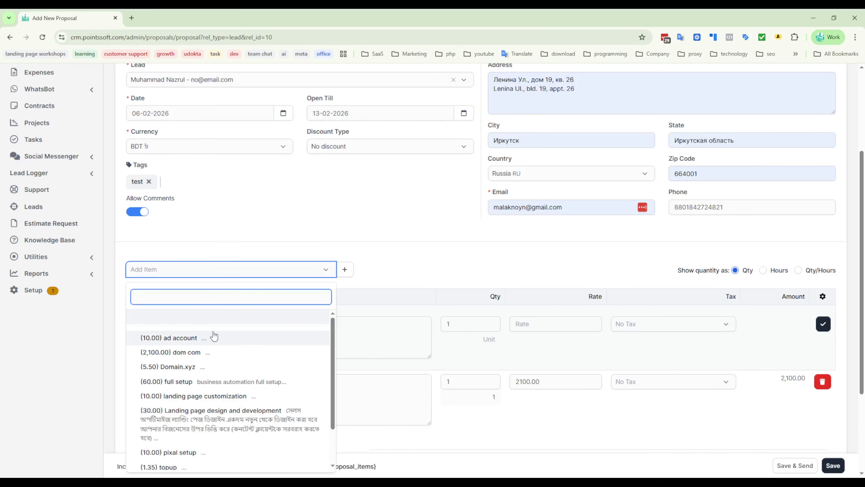
left_click(174, 338)
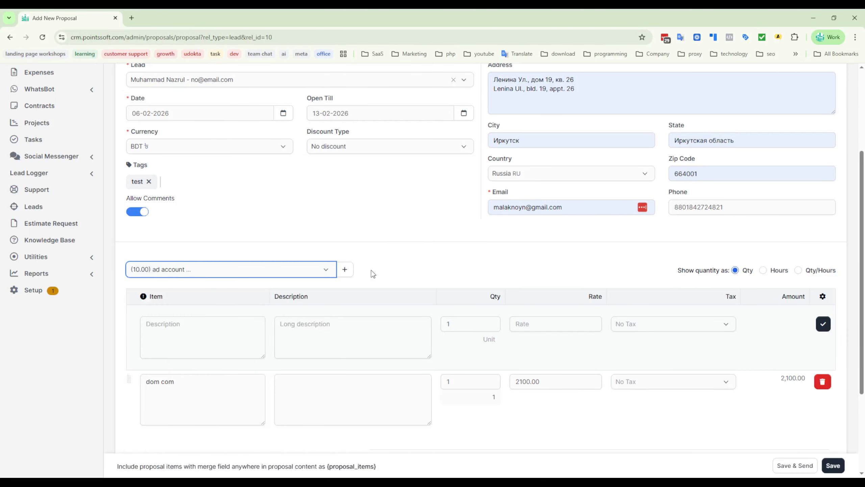
left_click(824, 324)
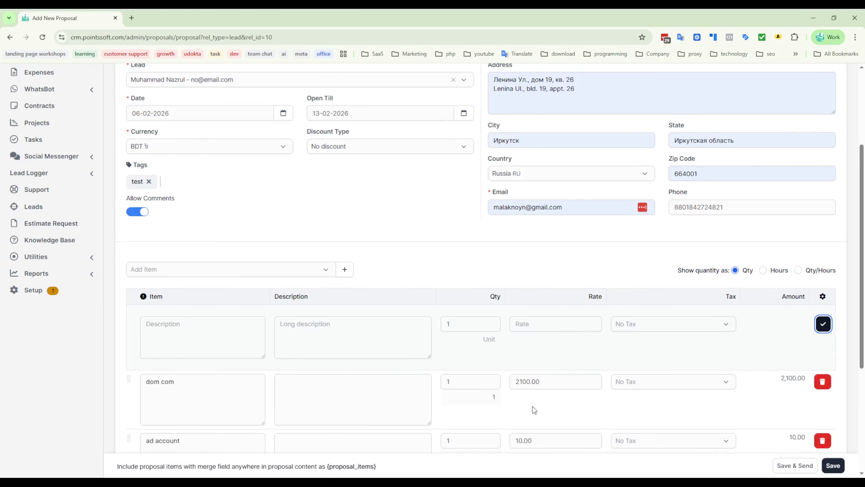
- Set the rate of the "ad account" item to 1000.00
scroll(532, 406, "down", 4)
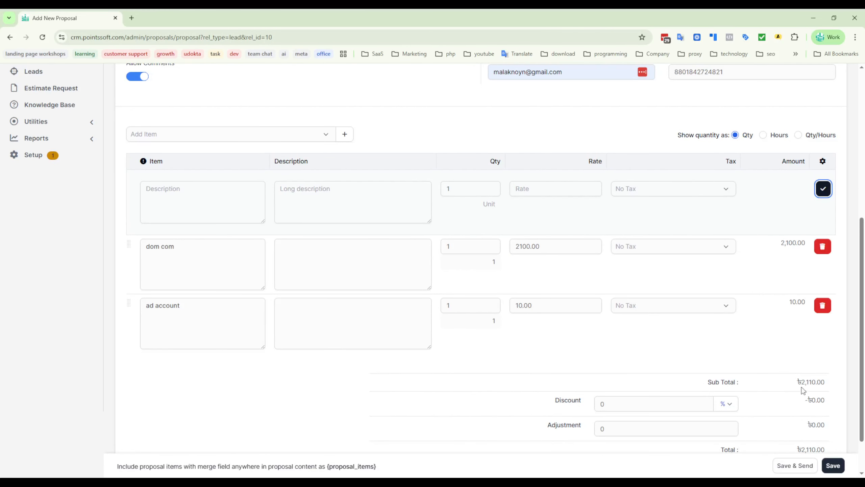
left_click(523, 305)
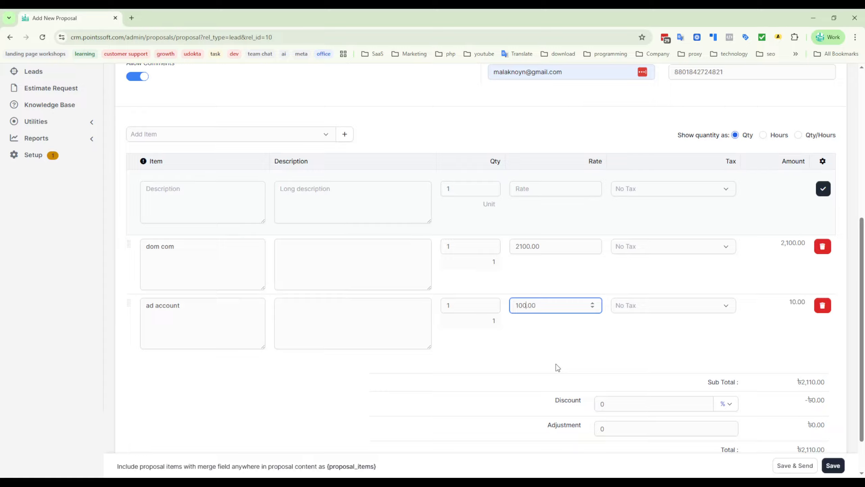
scroll(310, 249, "up", 3)
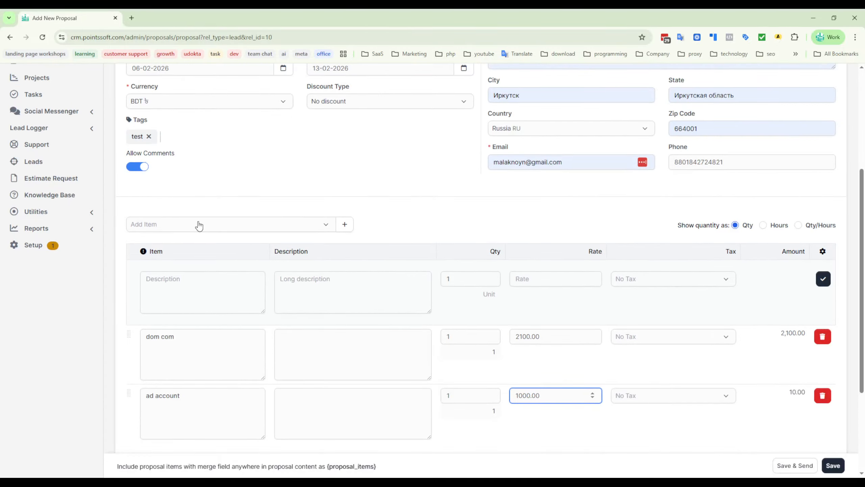
left_click(197, 225)
left_click(412, 220)
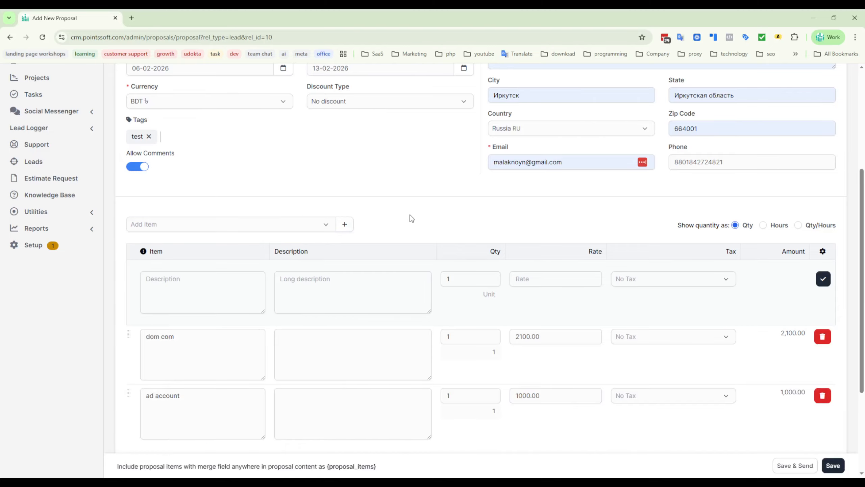
- Start a new catalogue item described as "crm" with a rate of 200 USD and 20000 BDT
left_click(344, 225)
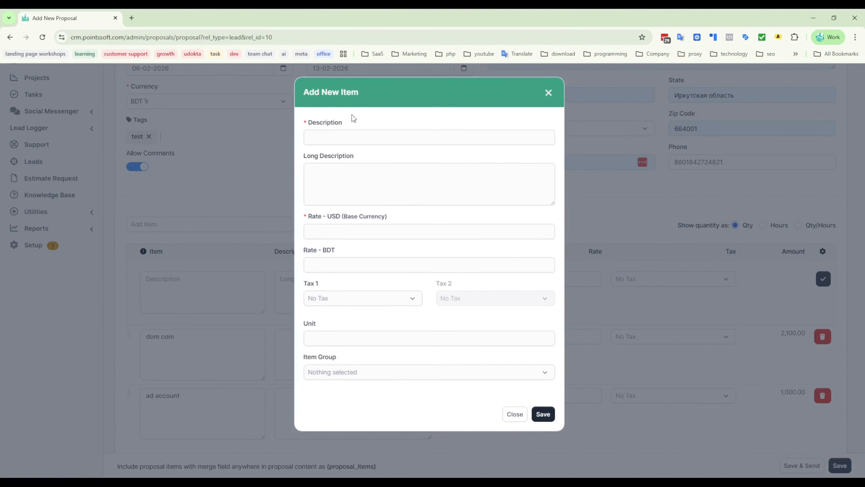
left_click(336, 140)
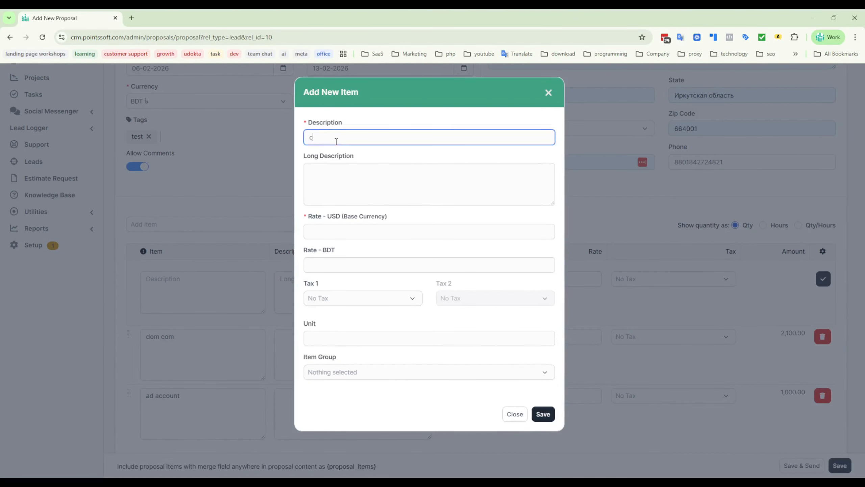
left_click(324, 178)
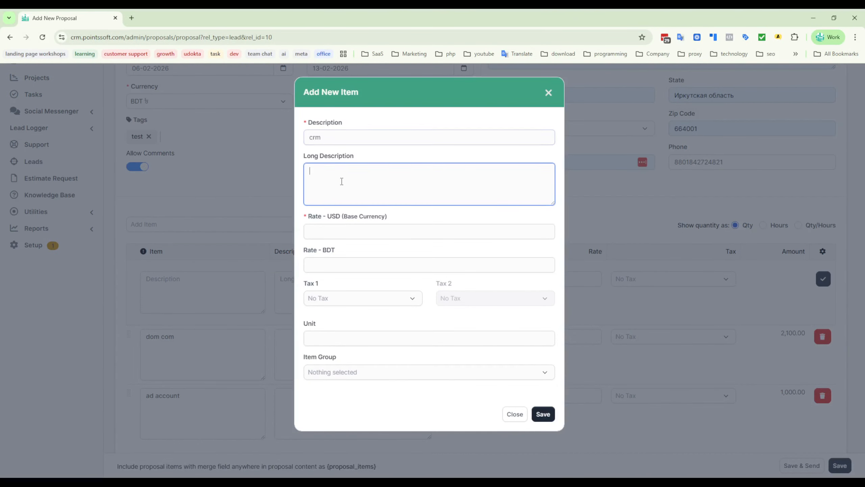
left_click(326, 232)
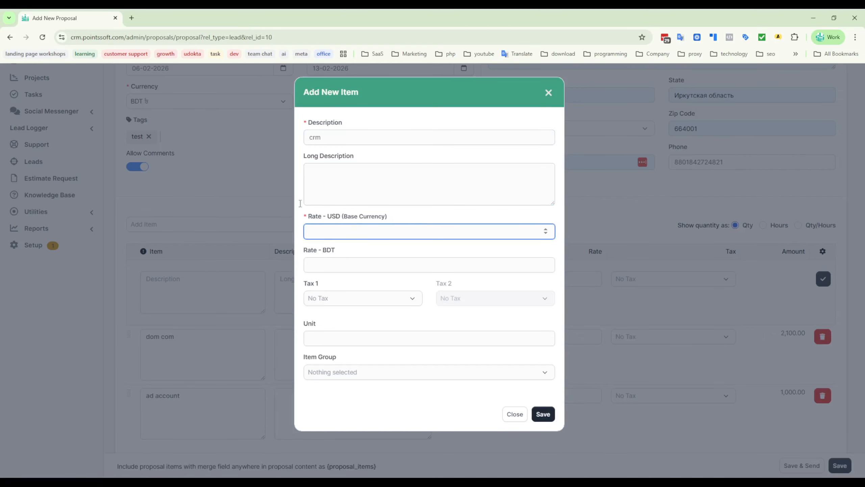
left_click(364, 255)
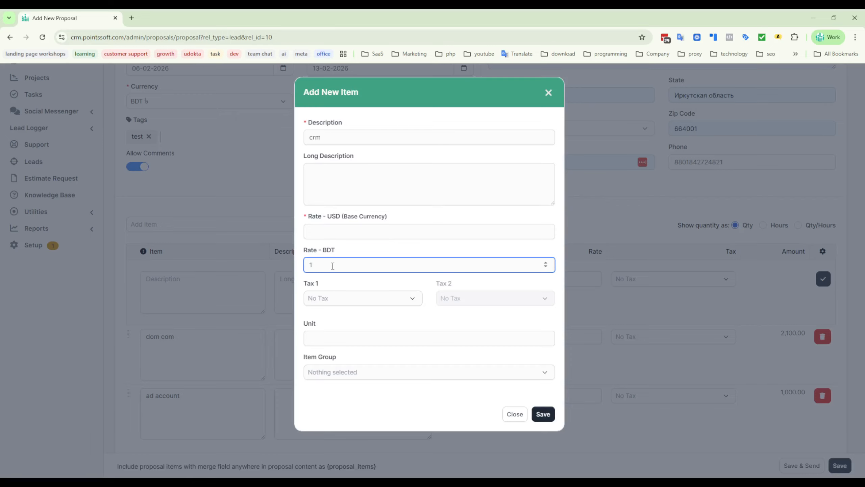
type("20000")
left_click(334, 229)
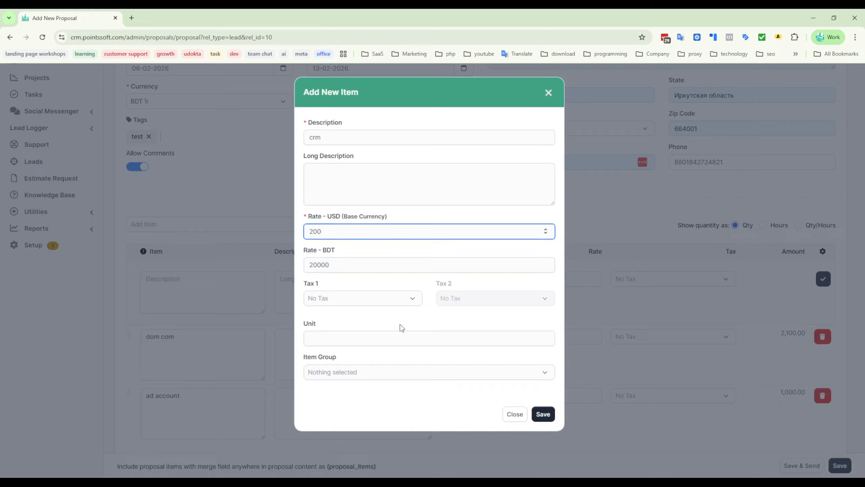
- Save the new "crm" item with unit 1 and no item group, and add it to the proposal's item list
left_click(350, 335)
type("1")
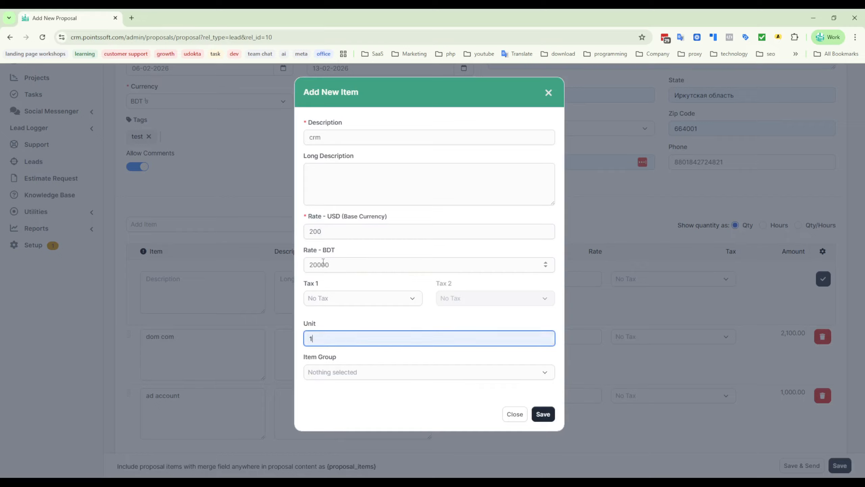
left_click(331, 373)
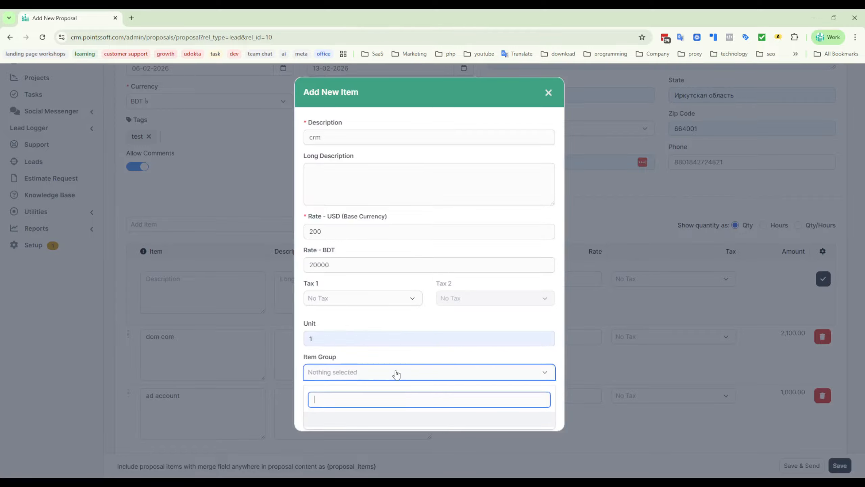
left_click(391, 344)
left_click(543, 413)
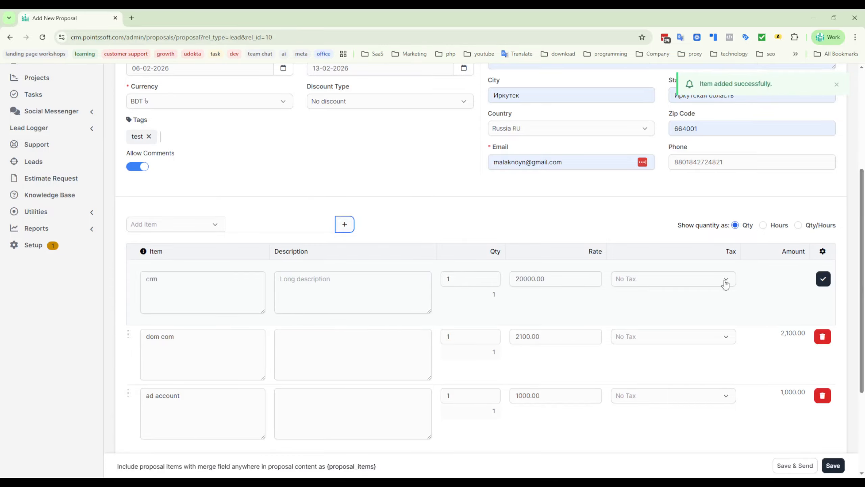
left_click(823, 278)
scroll(594, 382, "down", 5)
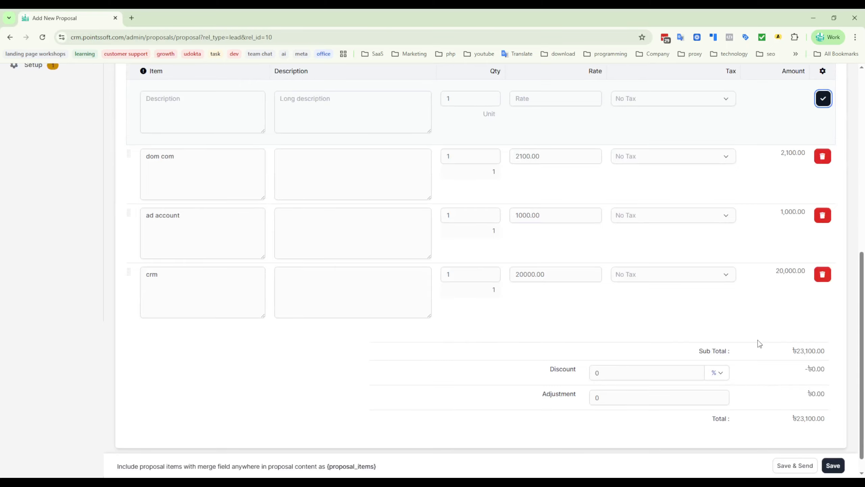
left_click_drag(827, 353, 792, 351)
left_click(788, 340)
- Add the existing "full setup" item, described as business automation full setup, to the proposal
scroll(578, 328, "up", 5)
left_click(207, 227)
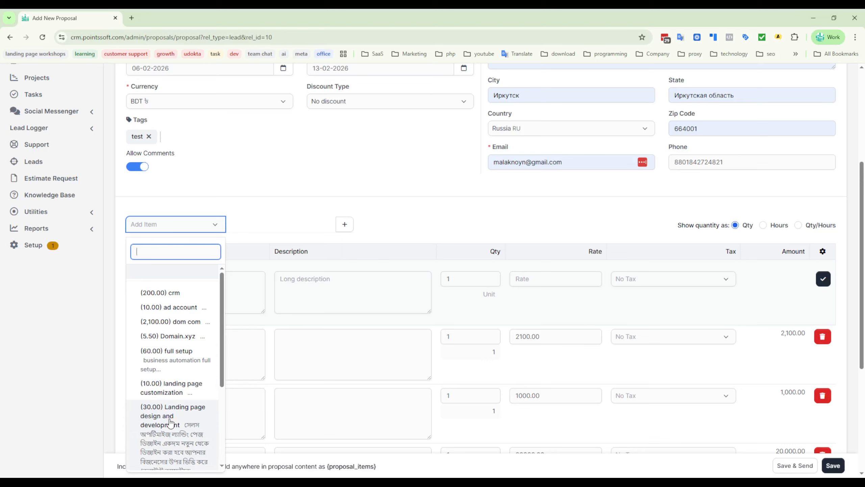
left_click(173, 370)
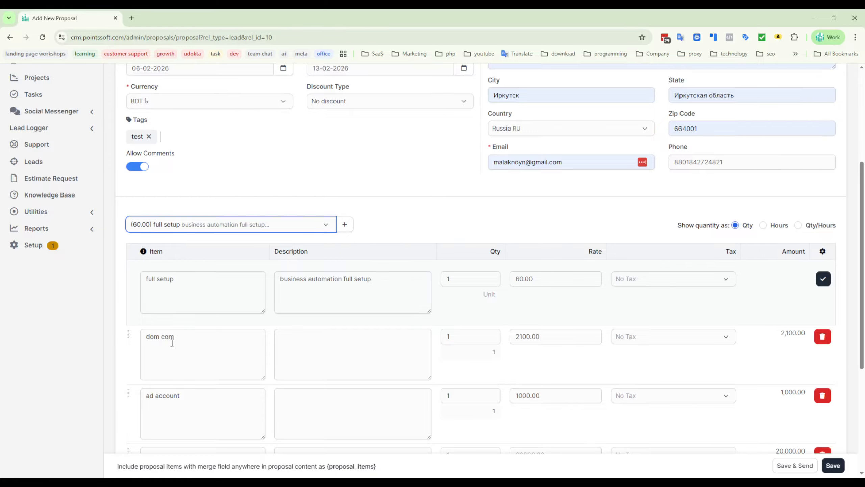
left_click(823, 279)
scroll(438, 352, "down", 3)
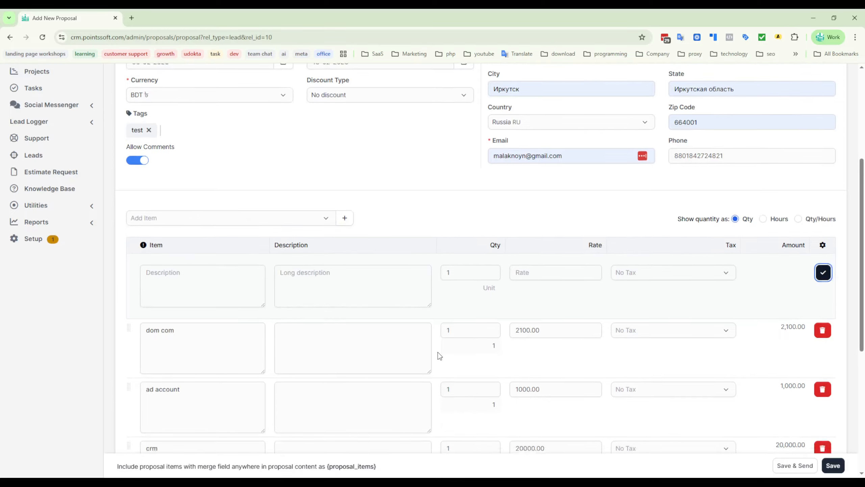
- Remove the "dom com" item from the proposal's item list
scroll(162, 281, "down", 4)
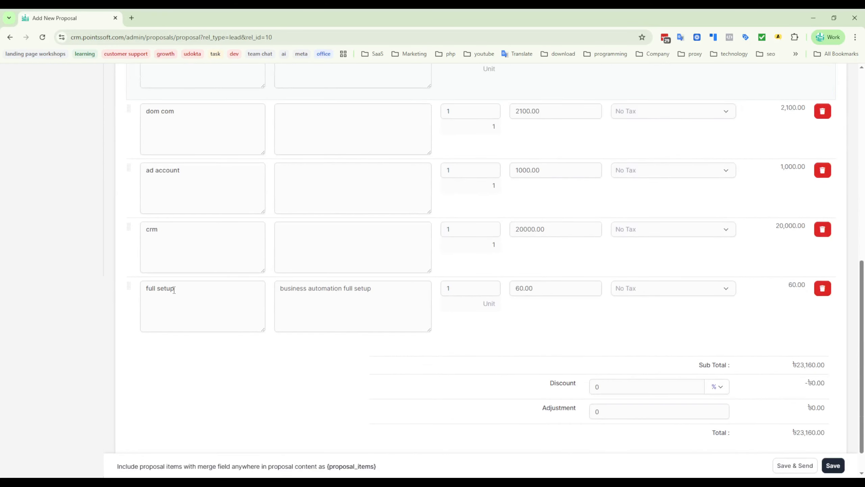
scroll(187, 252, "up", 3)
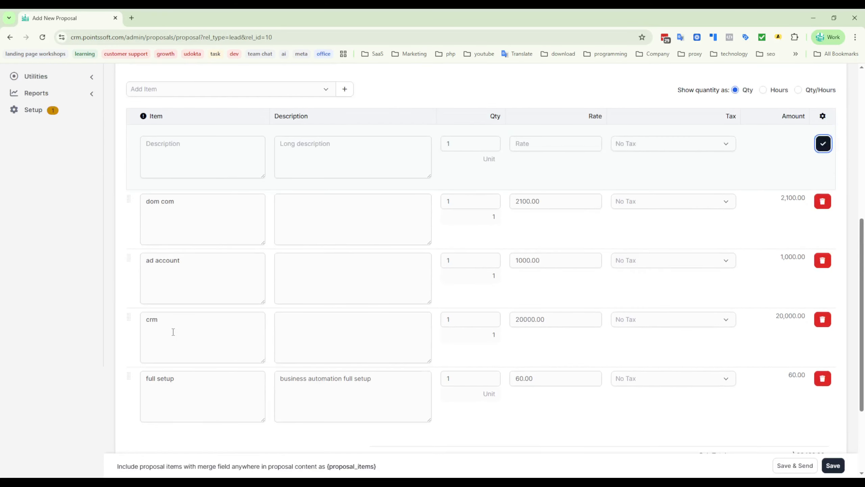
triple_click(183, 382)
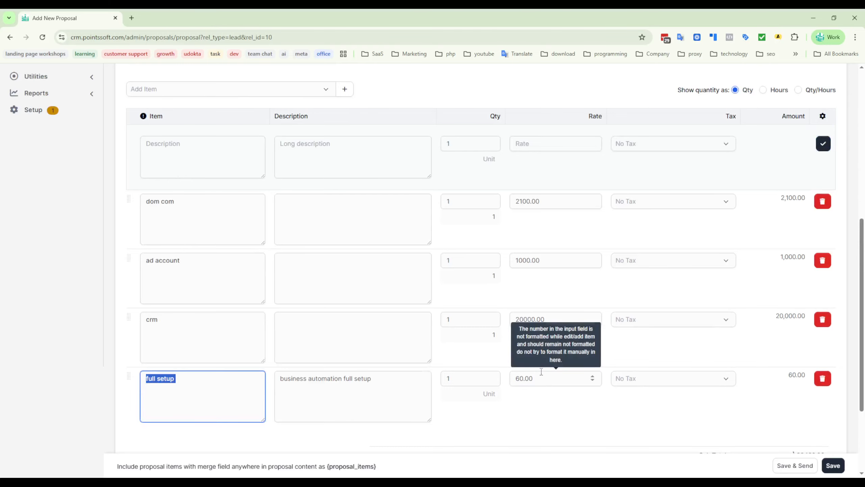
left_click(822, 202)
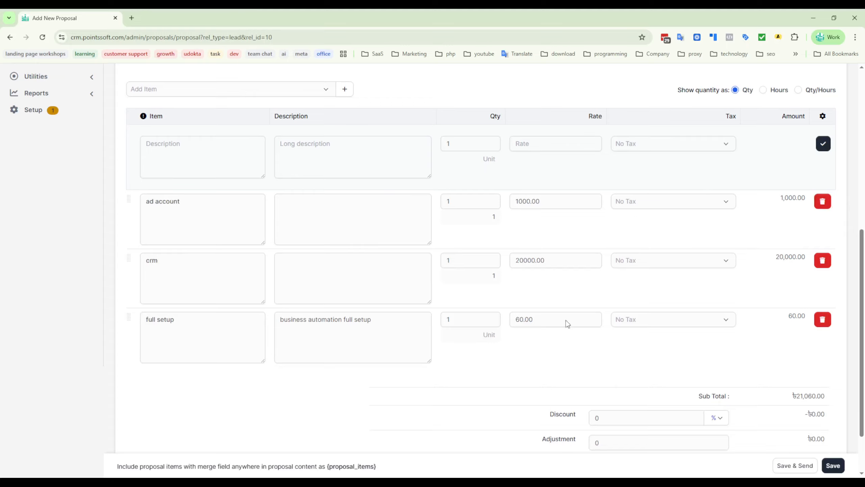
- Try a 10% discount on the proposal
scroll(563, 325, "down", 2)
left_click_drag(829, 336, 797, 332)
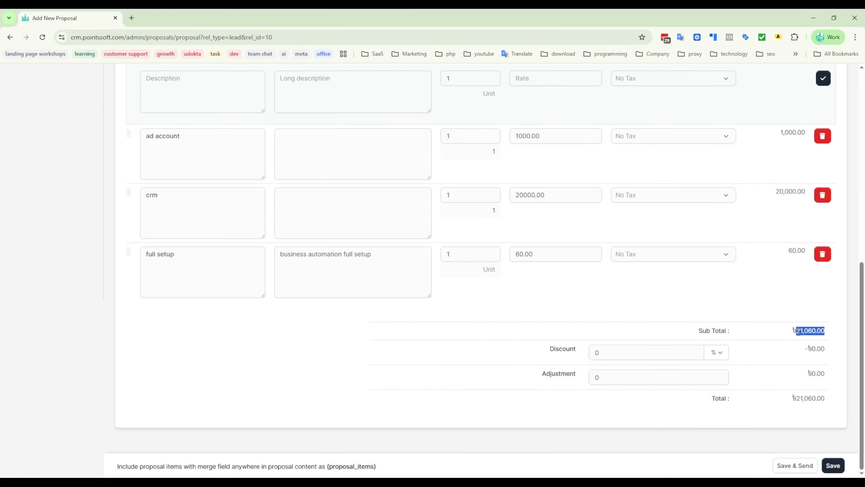
double_click(597, 356)
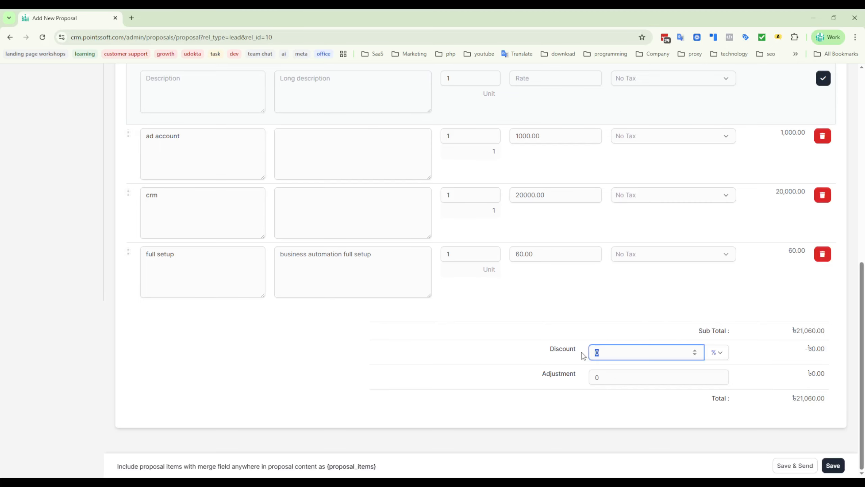
type("10")
- Switch the proposal's discount to Fixed Amount and set it to 50
left_click(721, 354)
left_click(738, 385)
double_click(603, 353)
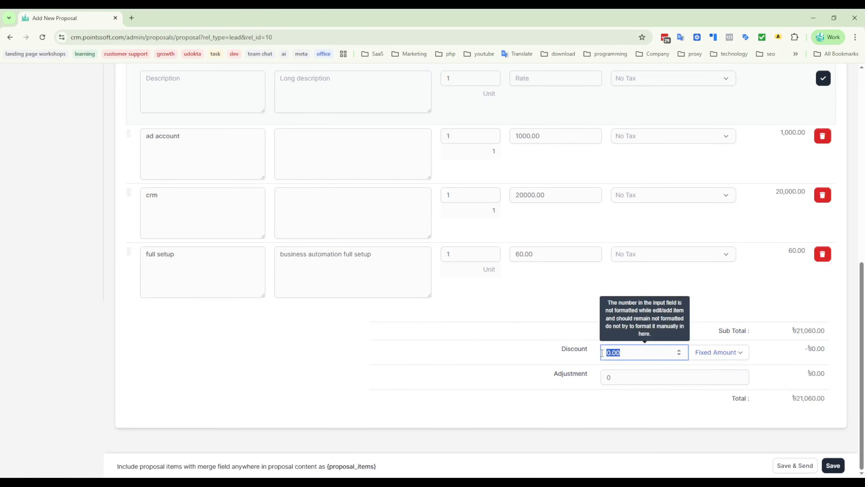
type("50")
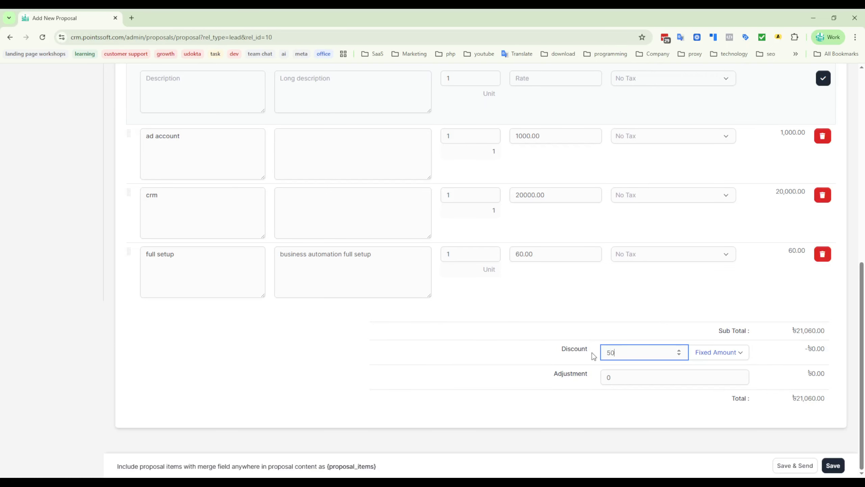
type("00")
- Set the proposal's fixed discount amount to 5000, leaving the adjustment at 0
left_click(532, 351)
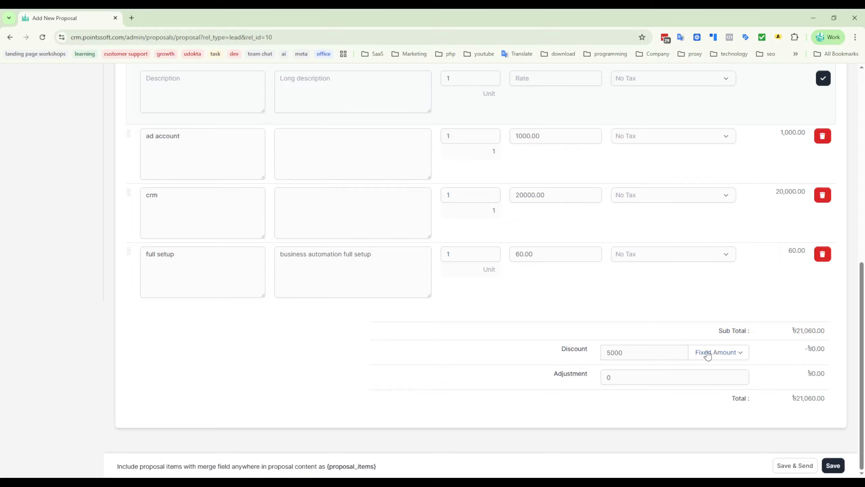
left_click(643, 377)
left_click(772, 407)
- Save the new proposal and dismiss the notice about tags
scroll(552, 287, "up", 2)
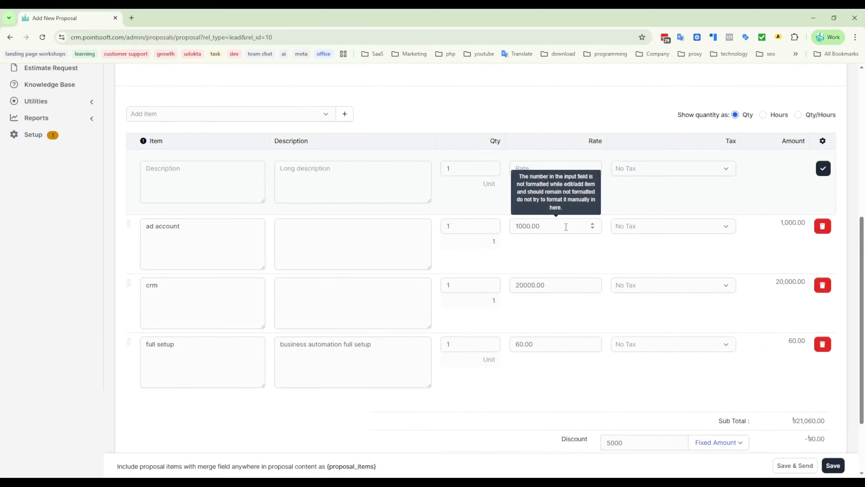
scroll(570, 298, "down", 2)
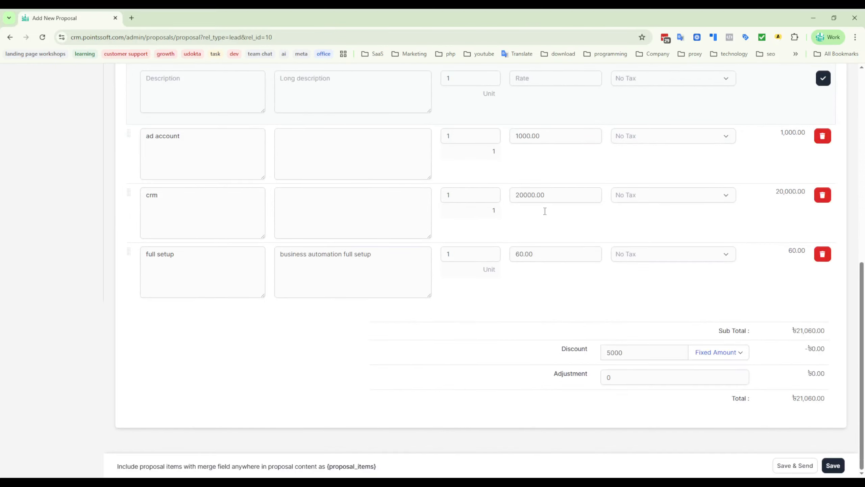
left_click(834, 465)
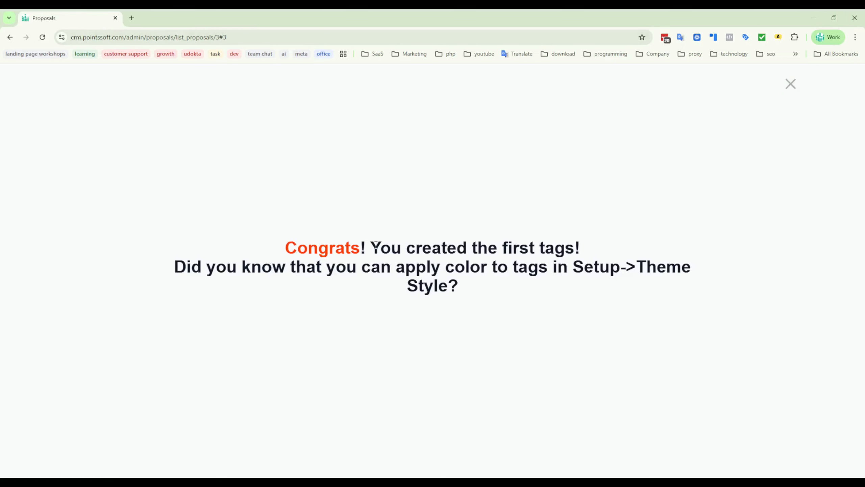
left_click_drag(376, 245, 615, 247)
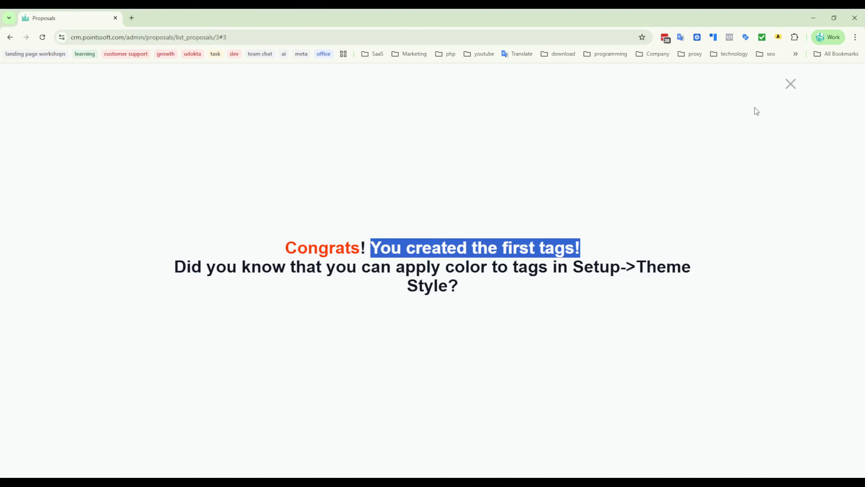
left_click(790, 87)
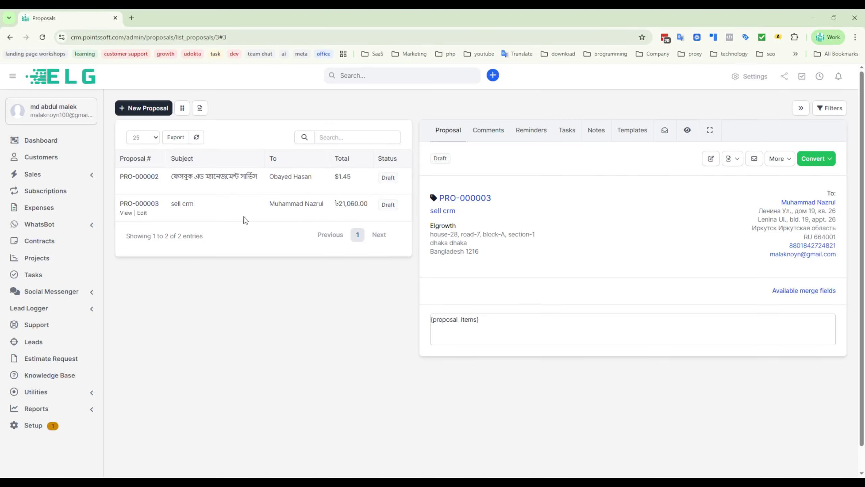
- Open the "sell crm" proposal for editing and review its customer-facing view
left_click(125, 212)
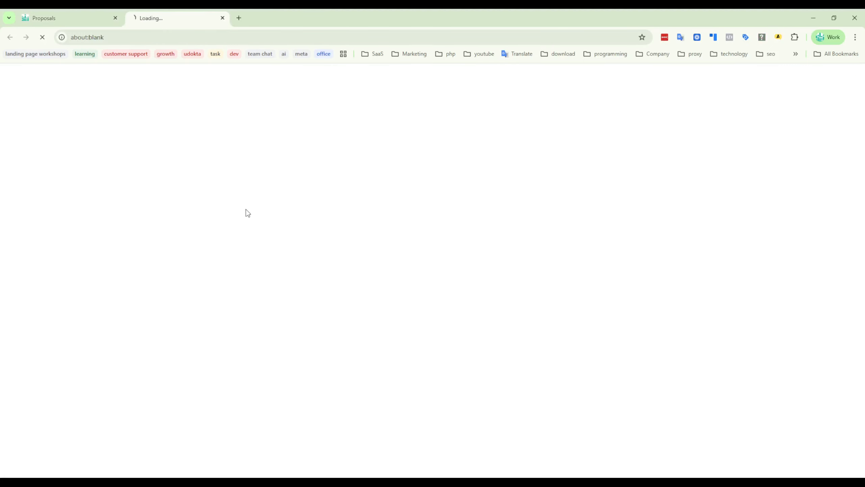
left_click(64, 19)
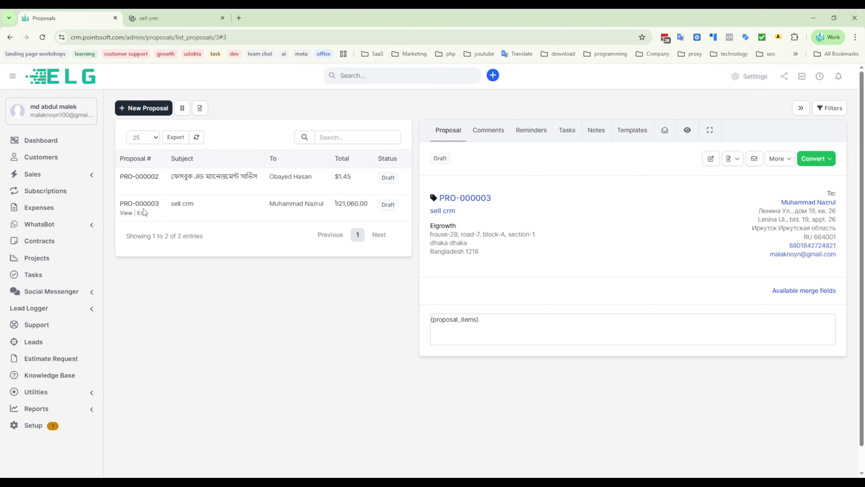
left_click(142, 212)
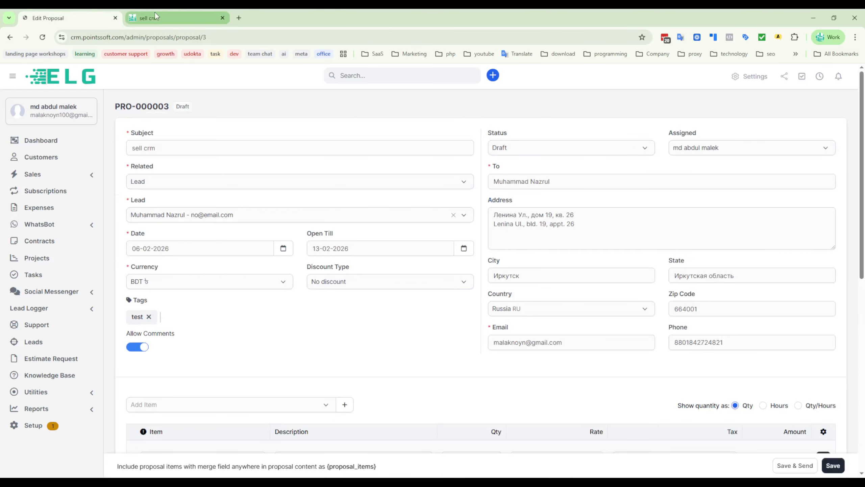
left_click(163, 20)
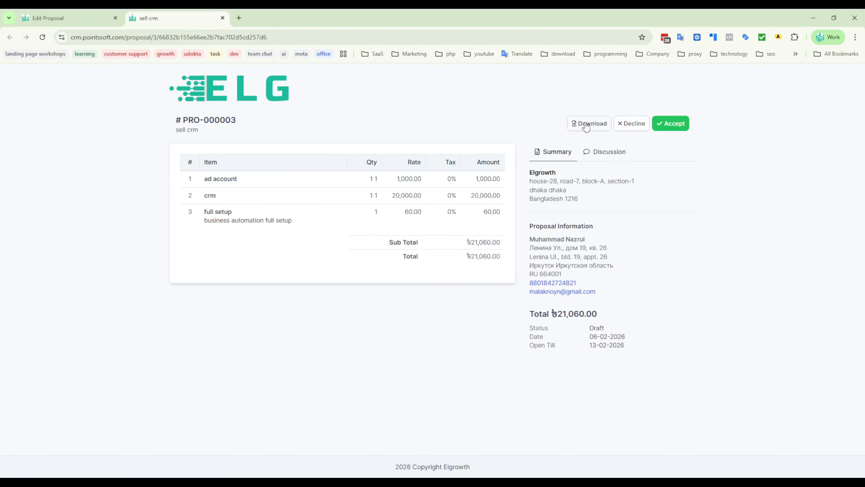
- Return to the "sell crm" proposal's edit form and save the proposal again
left_click(50, 16)
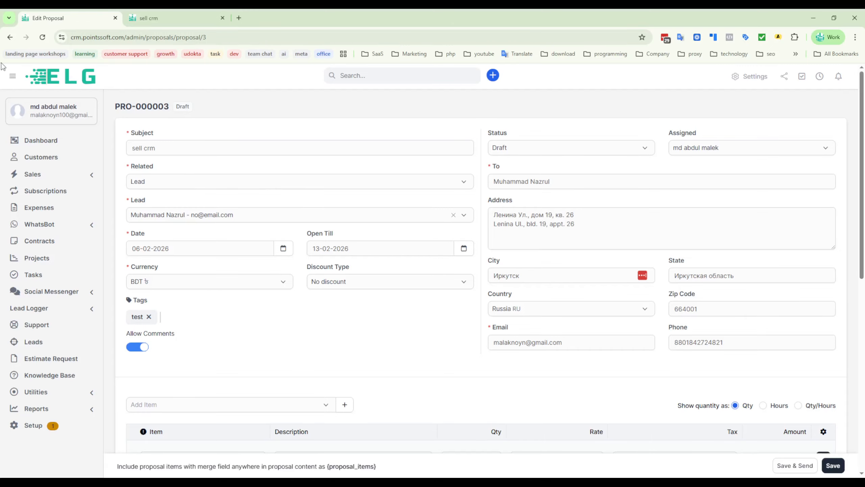
scroll(469, 325, "down", 5)
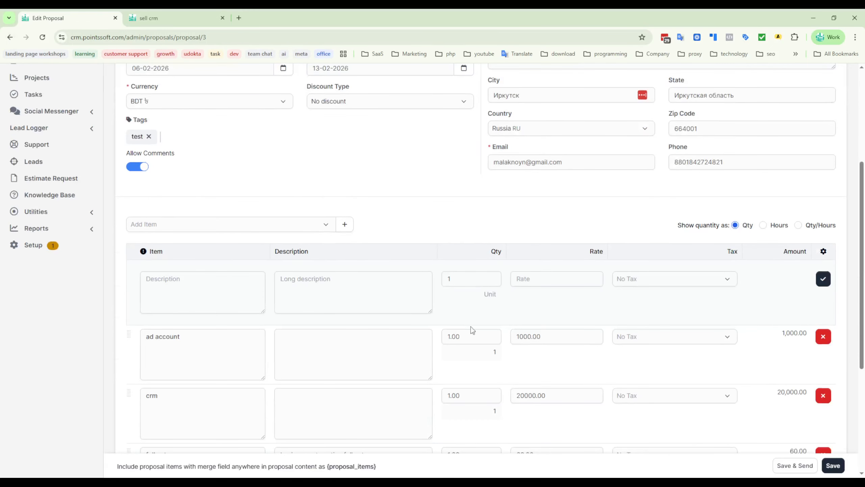
left_click(843, 466)
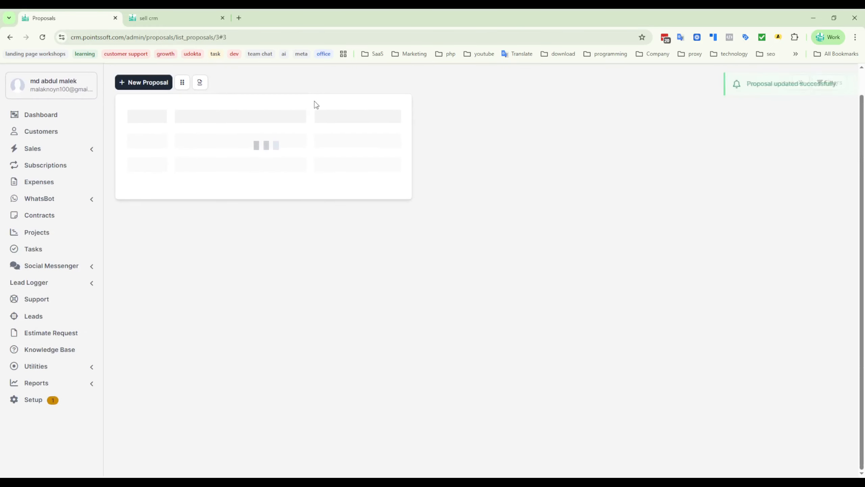
- Download the "sell crm" proposal as a PDF, check the downloaded document and return to the proposals list
left_click(202, 182)
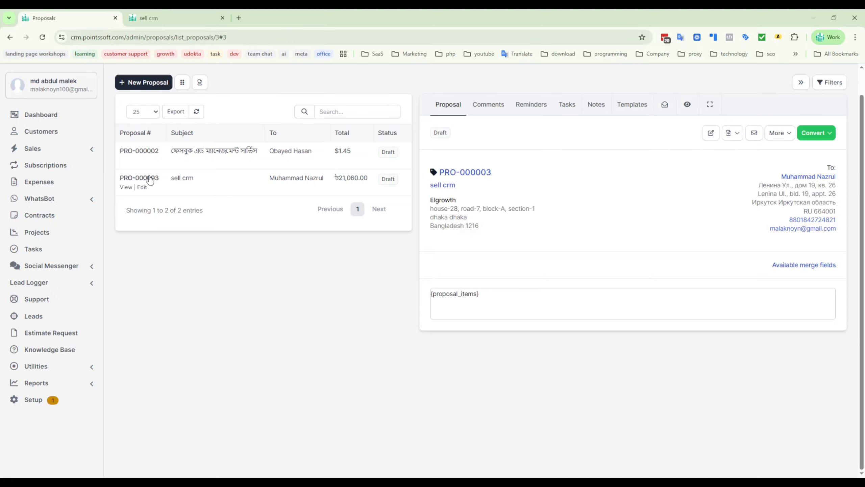
left_click(780, 133)
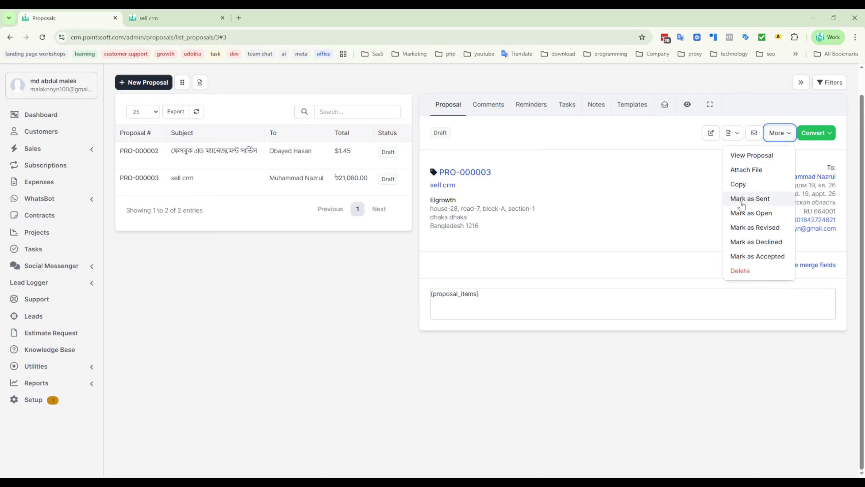
left_click(732, 134)
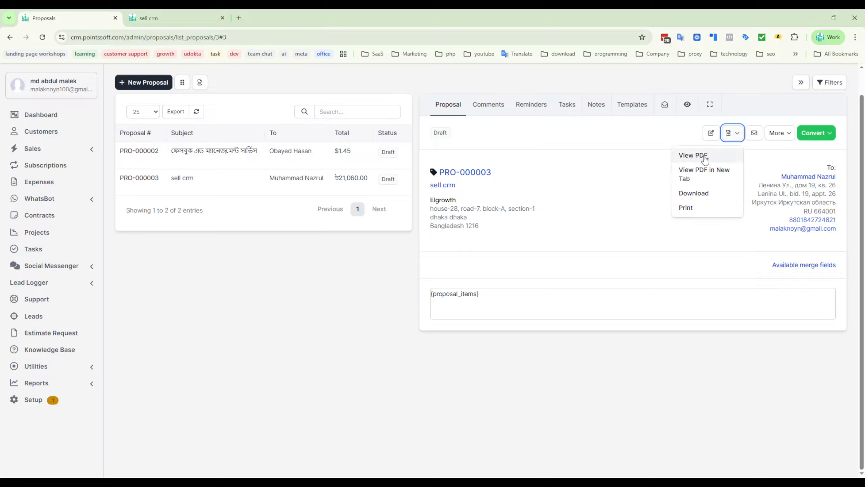
left_click(694, 193)
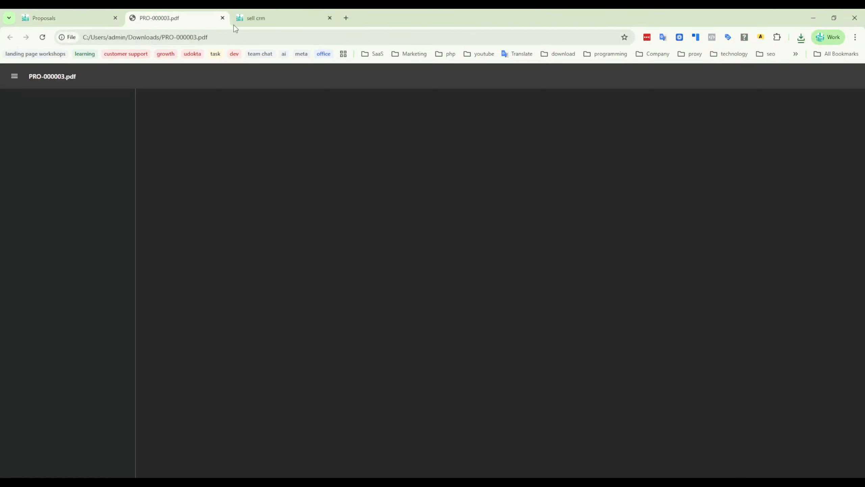
scroll(485, 323, "down", 3)
scroll(484, 324, "up", 3)
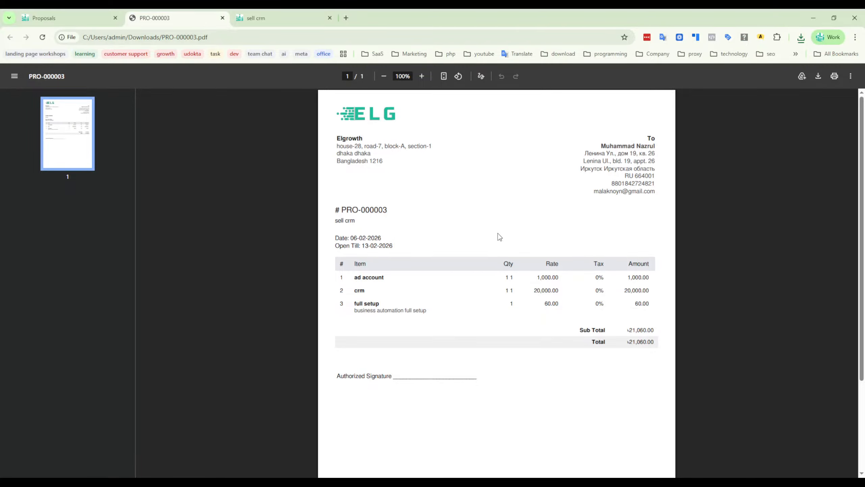
left_click(62, 18)
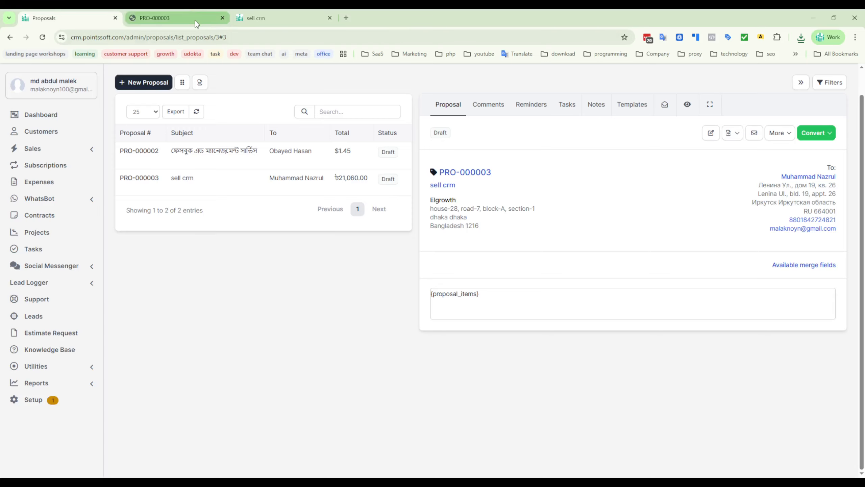
- Open the sales invoices list and look through the invoices
scroll(407, 295, "up", 1)
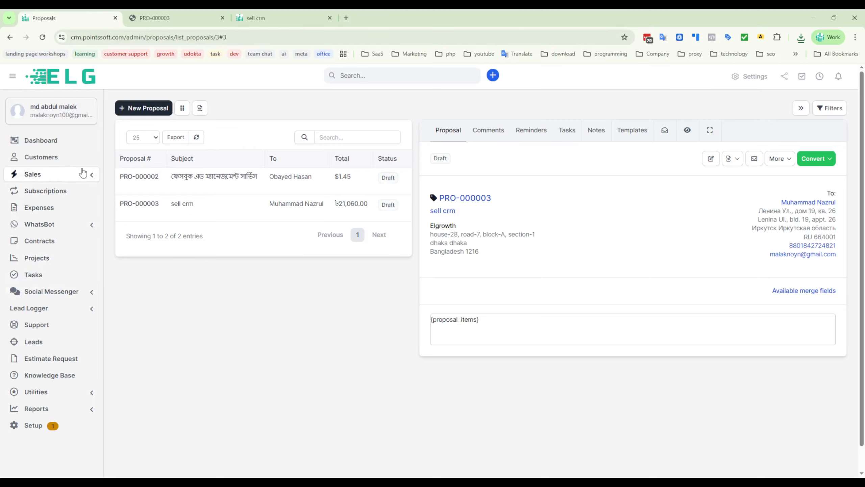
left_click(92, 174)
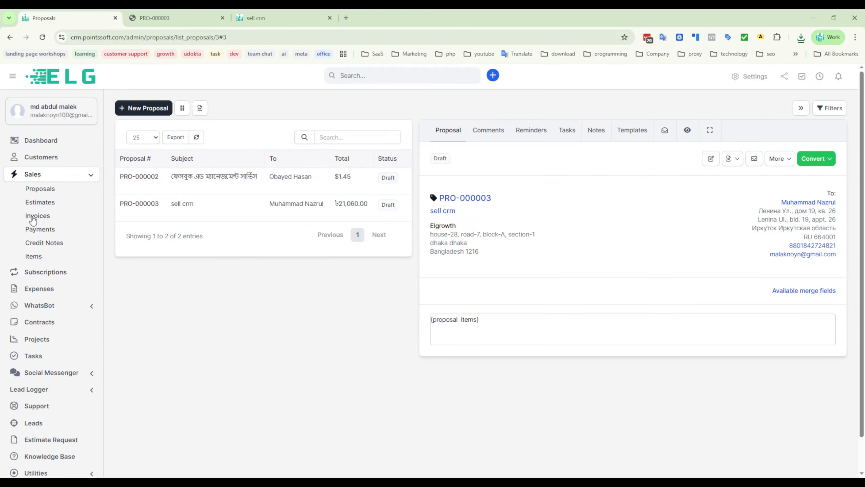
left_click(33, 228)
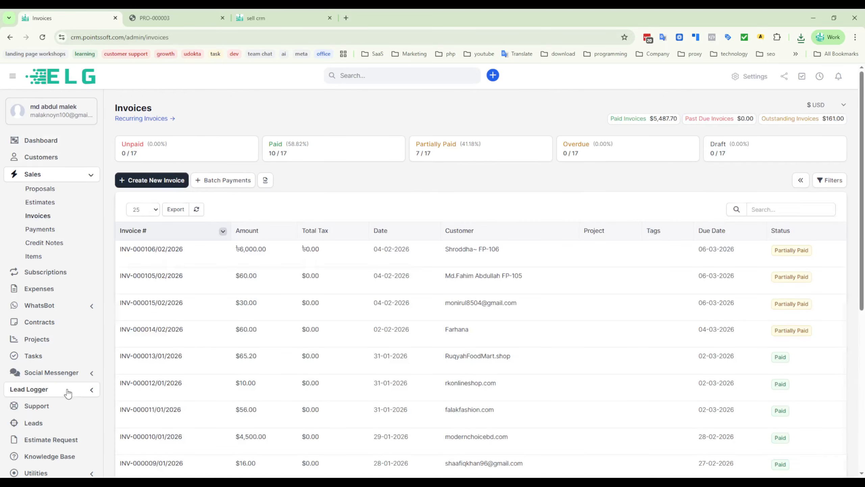
scroll(66, 390, "down", 5)
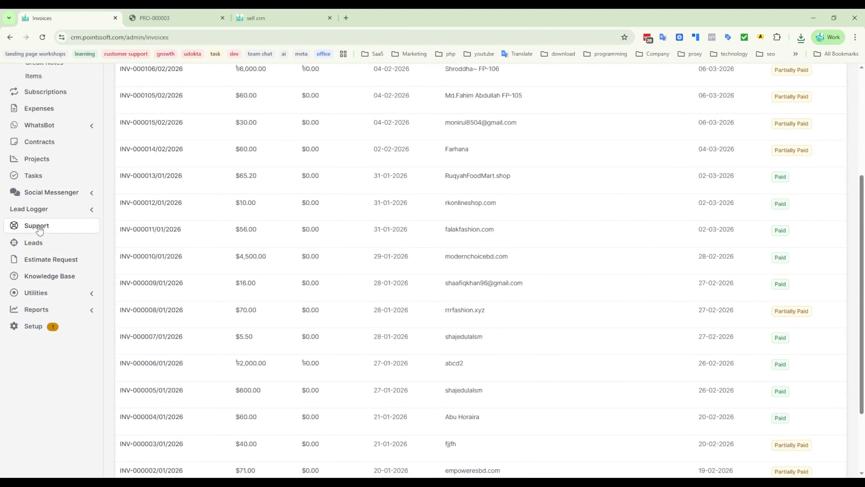
- Move the first lead on the leads board from the NewLead column to the follow up column
left_click(34, 242)
scroll(312, 264, "up", 6)
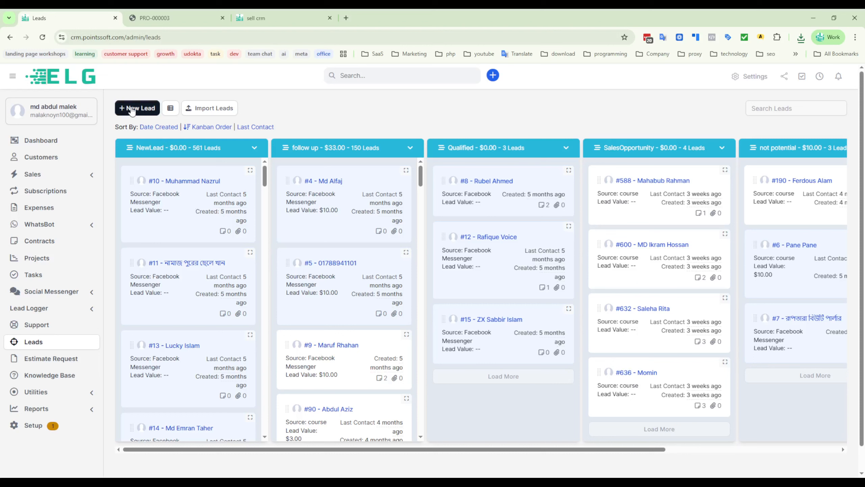
left_click_drag(181, 184, 338, 170)
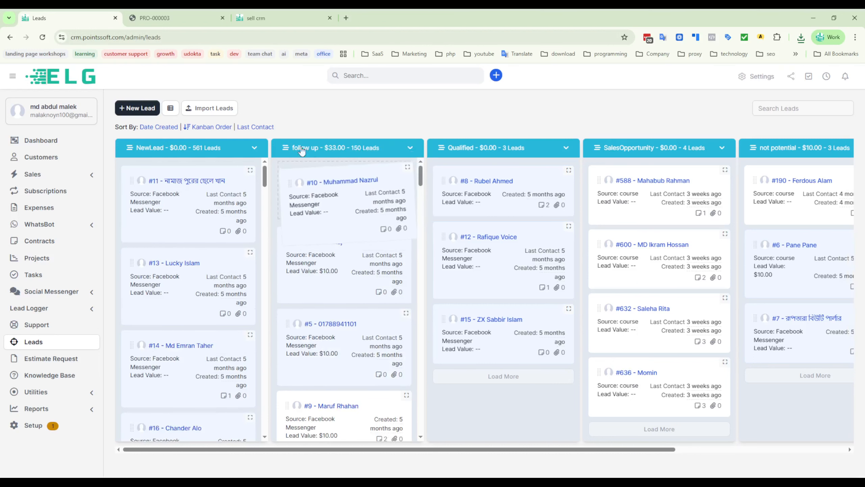
- Open the moved lead's details and review its profile and linked proposals
left_click(339, 217)
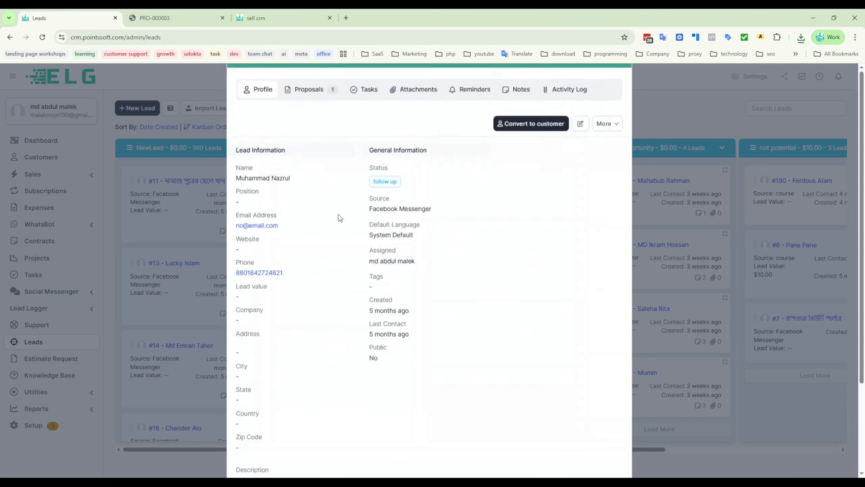
triple_click(277, 93)
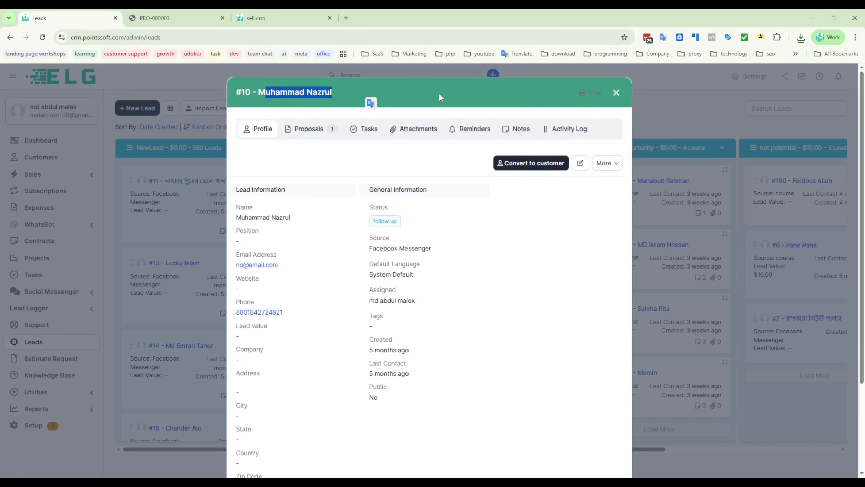
left_click(341, 170)
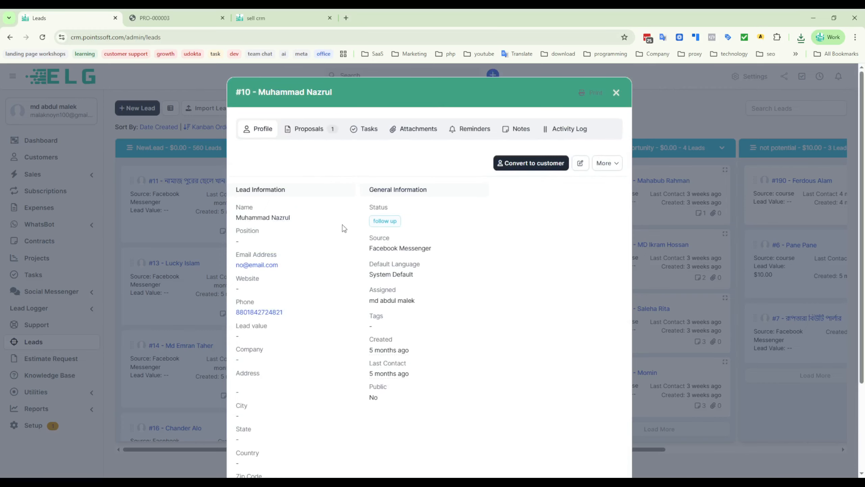
left_click(310, 130)
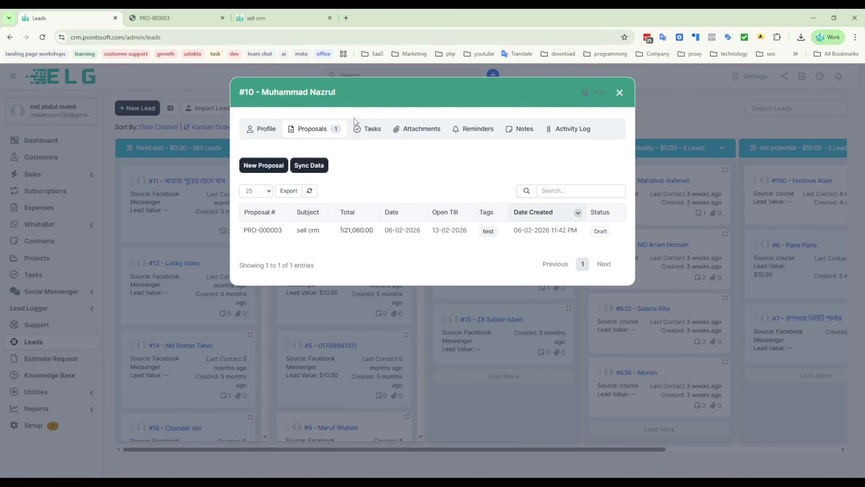
- Look at the lead's tasks and the form for adding a new task, and close it without creating one
left_click(371, 131)
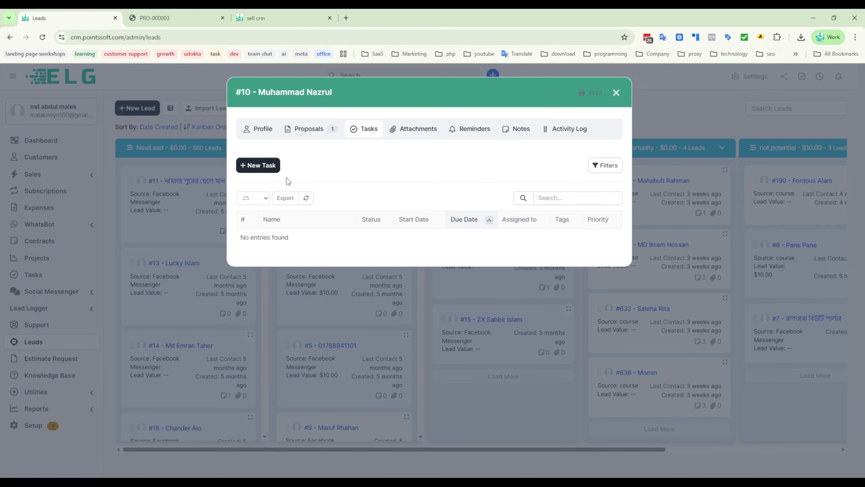
key("Escape")
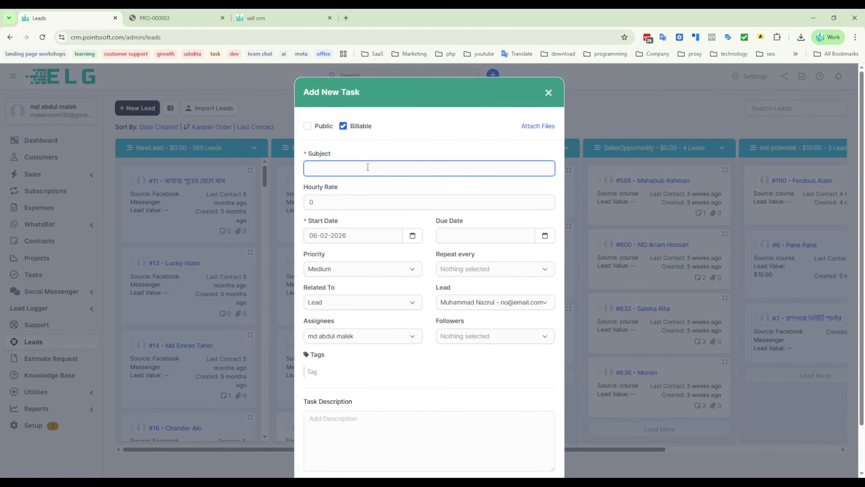
left_click(548, 93)
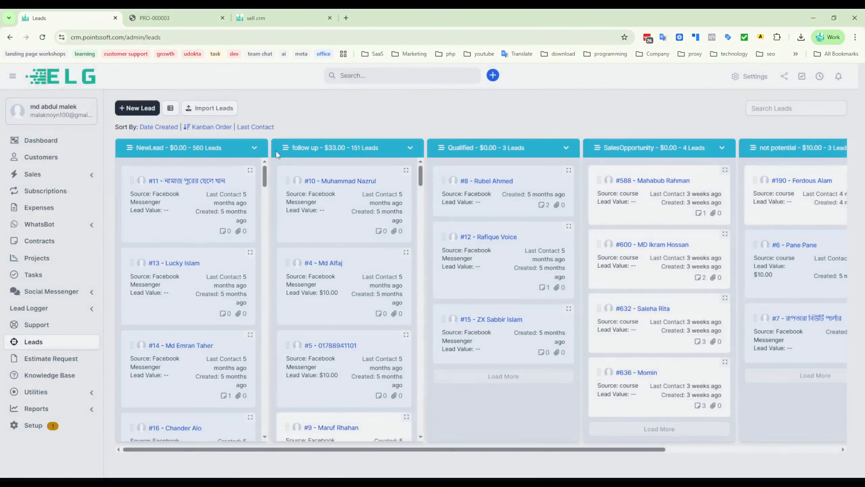
left_click(336, 181)
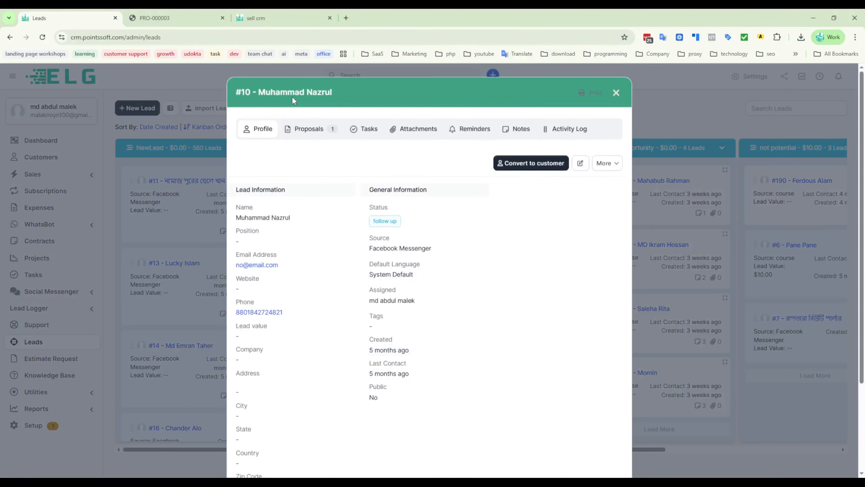
left_click(473, 131)
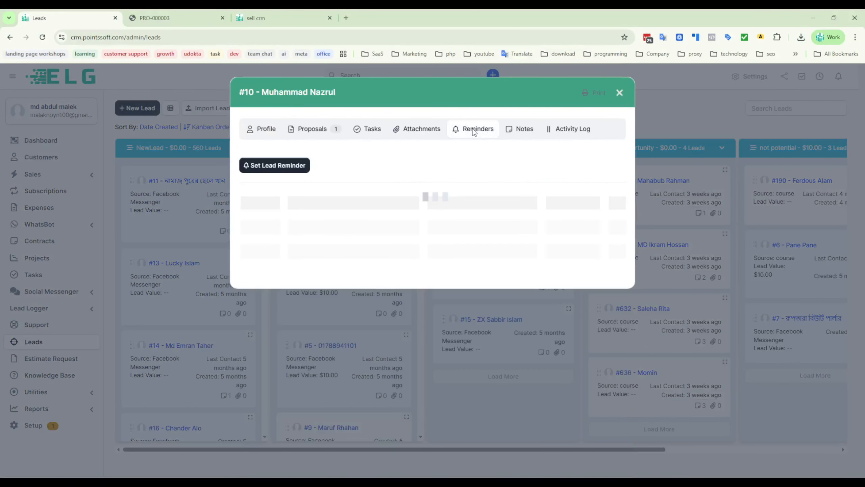
left_click(287, 167)
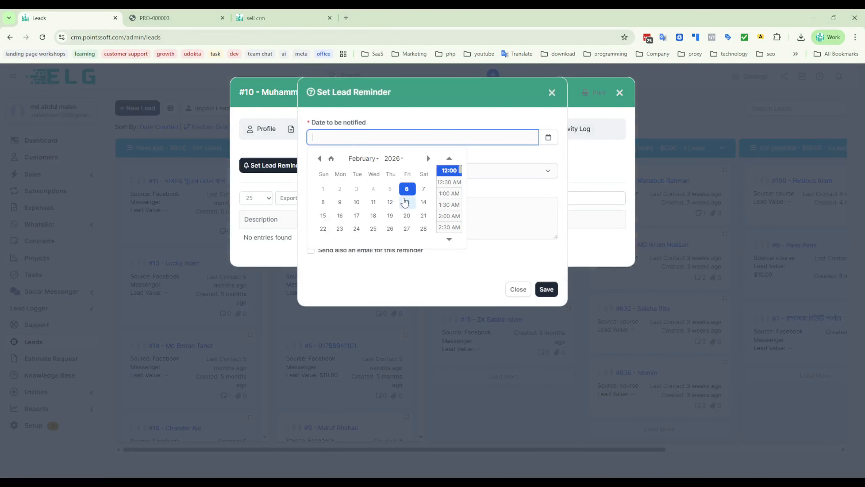
left_click(405, 201)
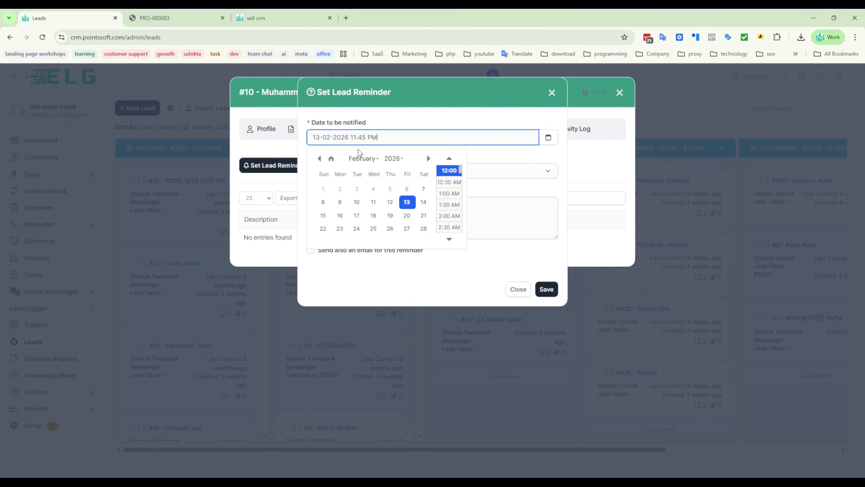
left_click(457, 121)
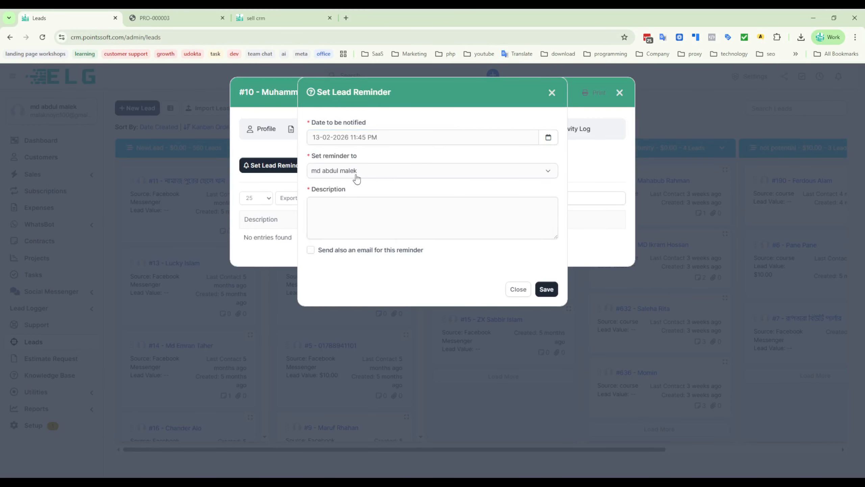
left_click(385, 175)
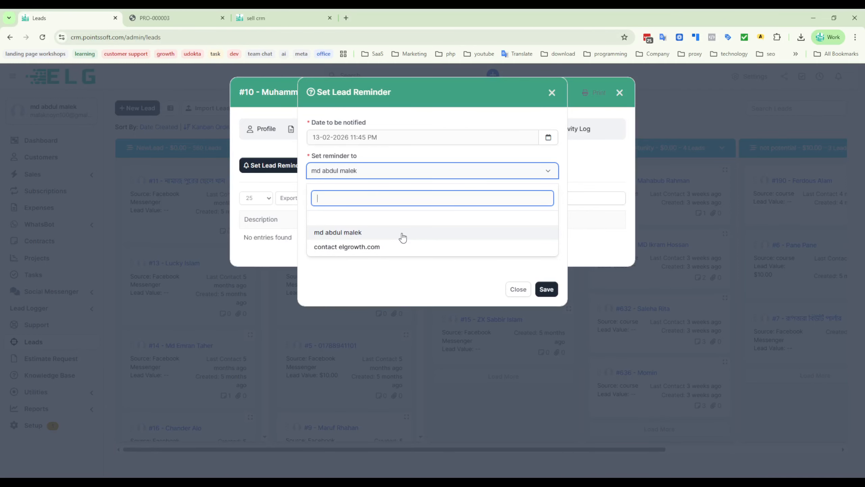
left_click(352, 250)
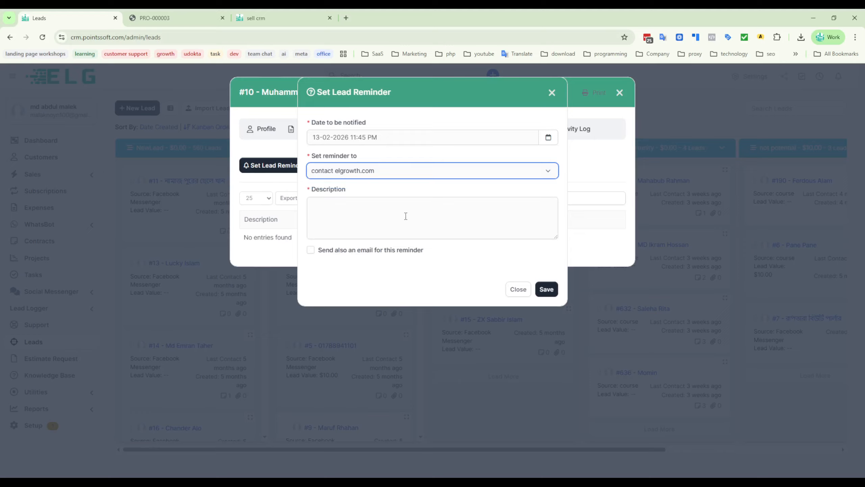
left_click(370, 170)
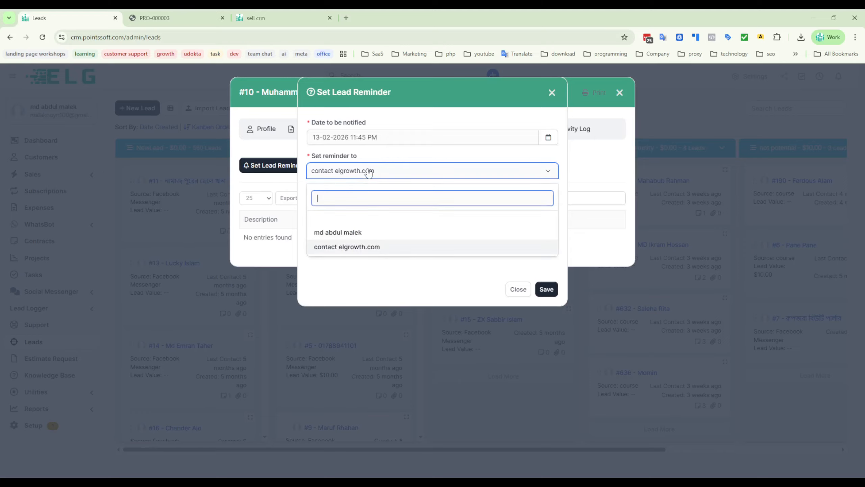
left_click(333, 232)
- Describe the reminder as "call sell colse korte hobe" and save it
left_click(314, 219)
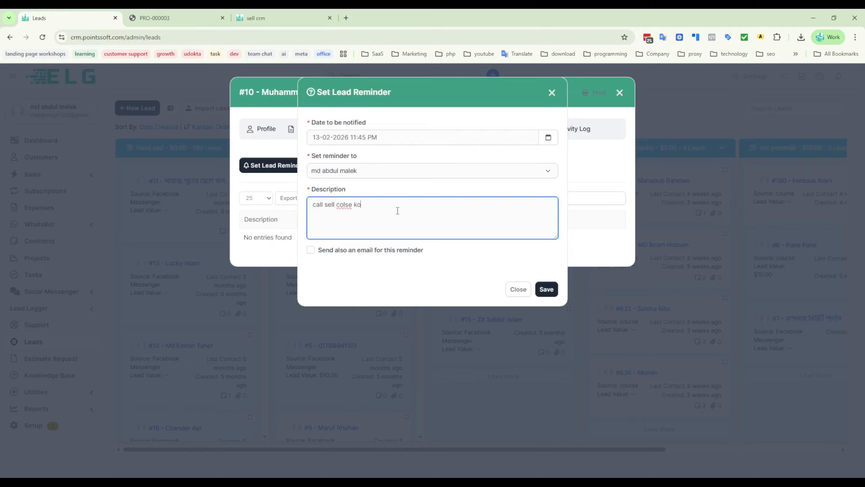
type("hobe")
left_click(547, 289)
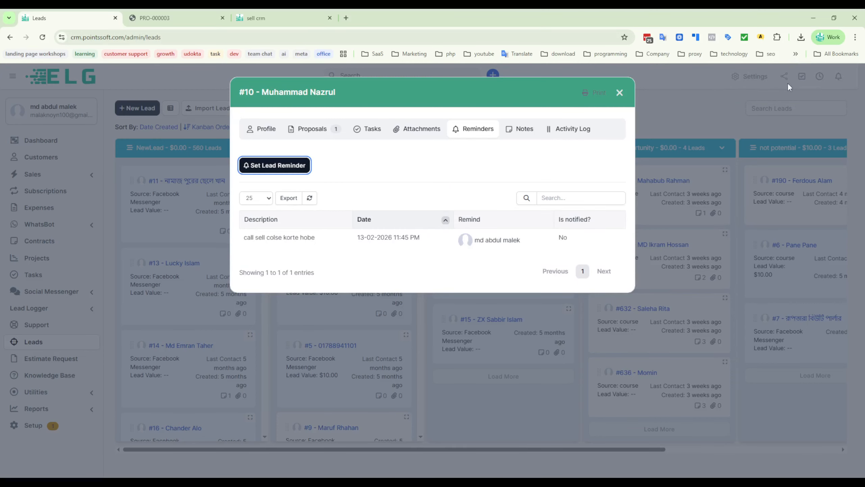
- Look at the lead's note form and review its activity log
left_click(520, 129)
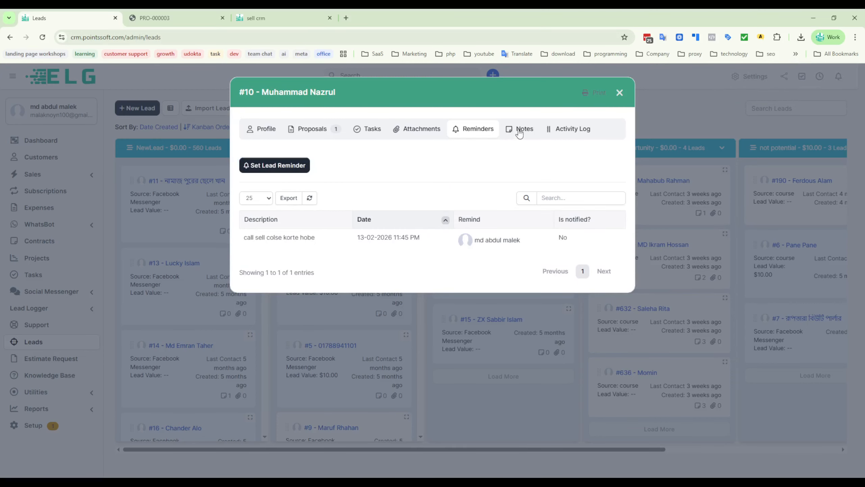
left_click(280, 176)
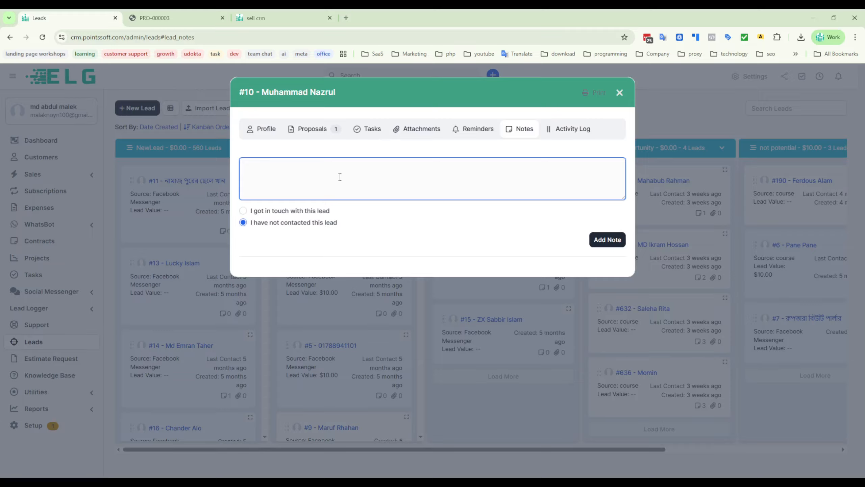
left_click(569, 130)
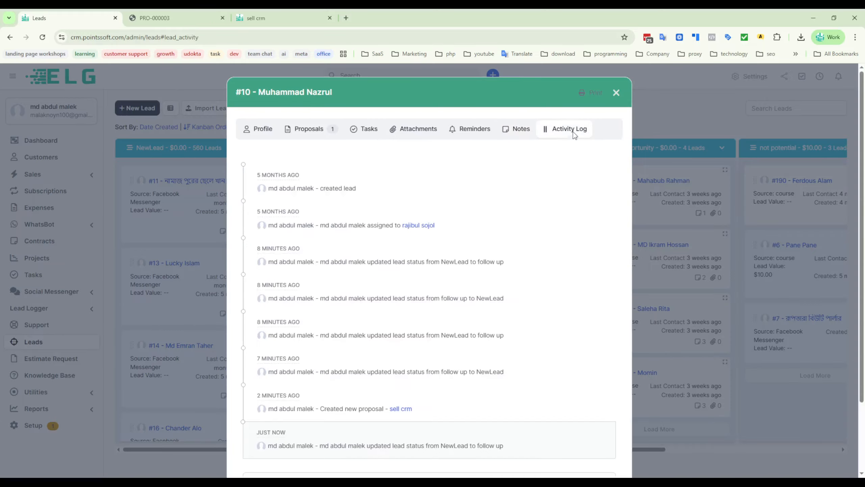
scroll(504, 308, "down", 3)
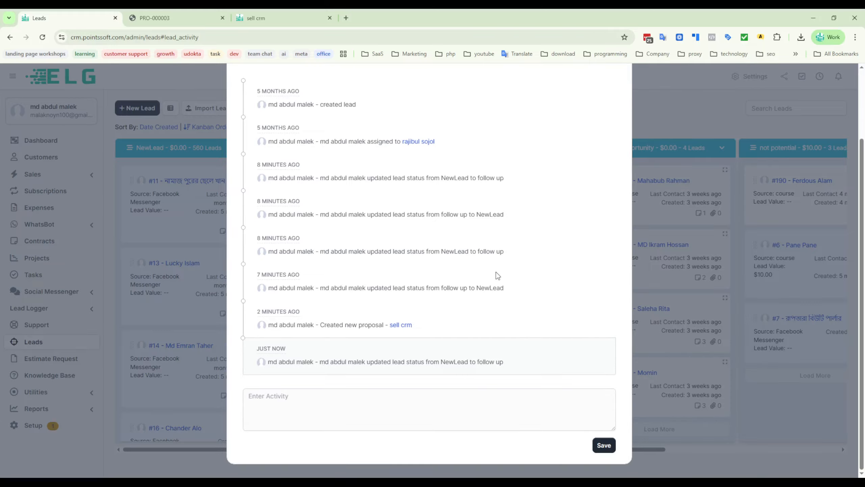
scroll(497, 274, "up", 3)
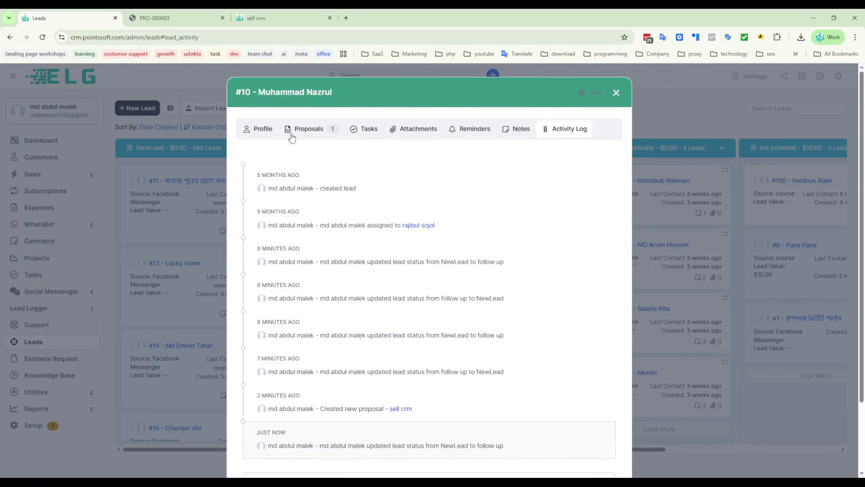
- Review the lead's proposals and the Sync Data form without syncing, and close the lead details
left_click(301, 132)
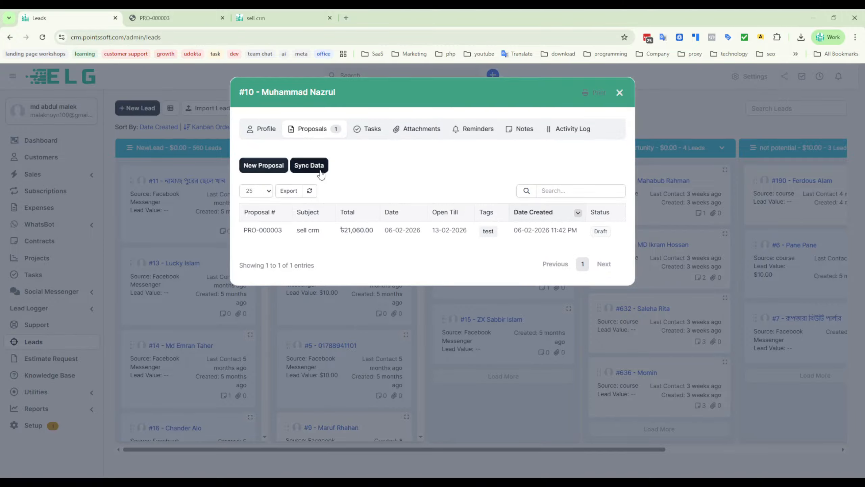
left_click(309, 165)
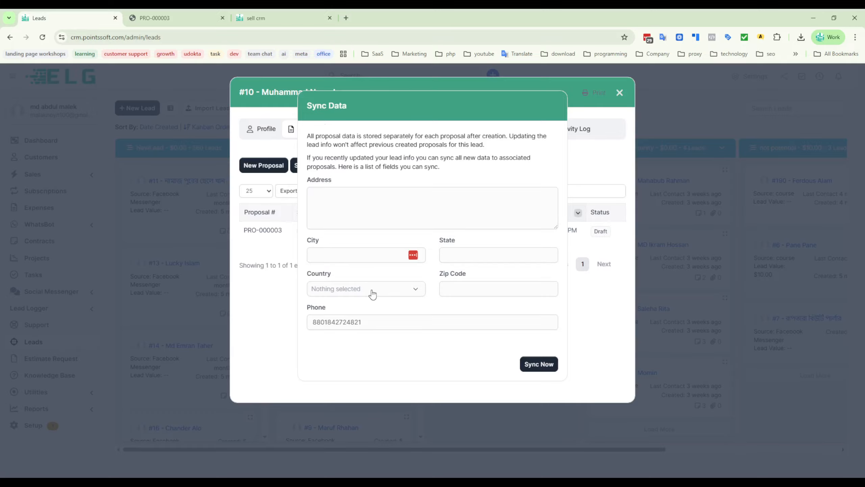
left_click(592, 350)
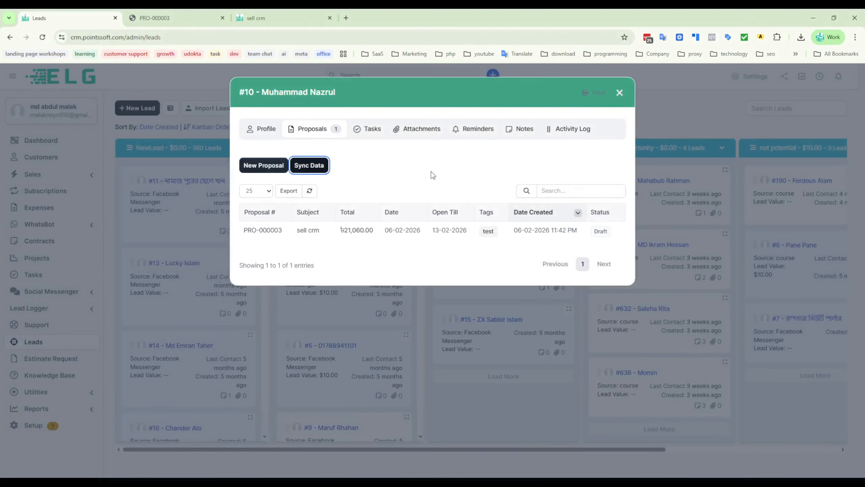
left_click(619, 93)
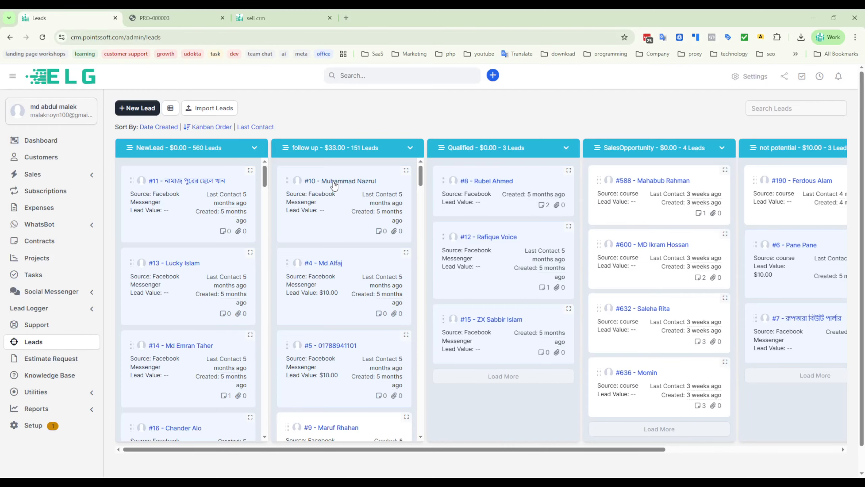
- Move the first lead on the board from the follow up column to the Qualified column
left_click_drag(335, 185, 493, 171)
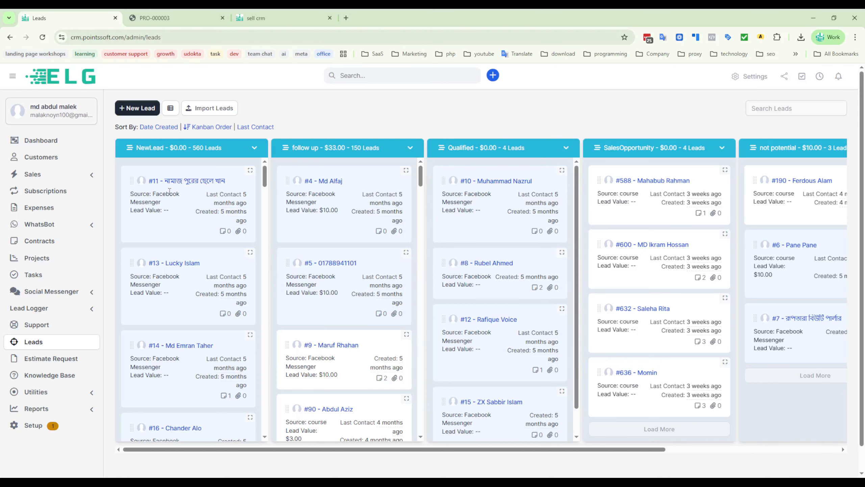
mouse_move(175, 195)
left_mouse_down()
mouse_move(158, 199)
mouse_move(167, 195)
left_mouse_up()
- Move the first lead in the Qualified column to the SalesOpportunity column
left_click_drag(408, 449, 479, 449)
scroll(407, 348, "down", 1)
scroll(408, 348, "down", 1)
scroll(405, 358, "up", 3)
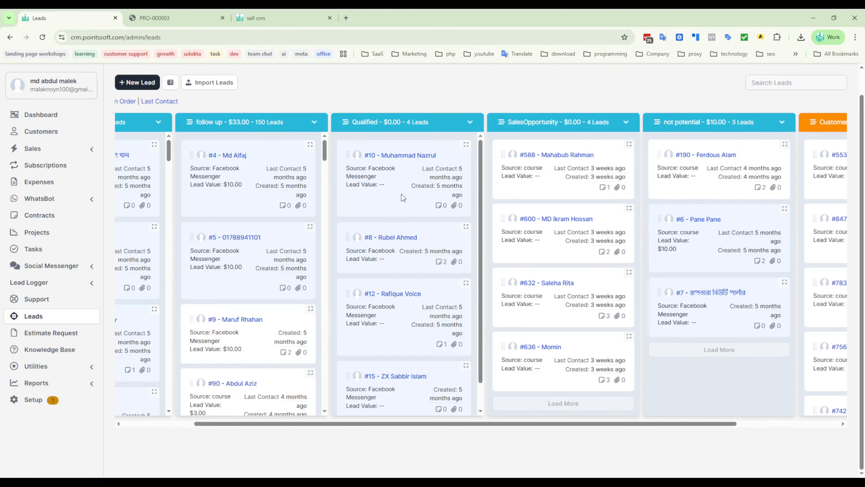
scroll(400, 194, "up", 1)
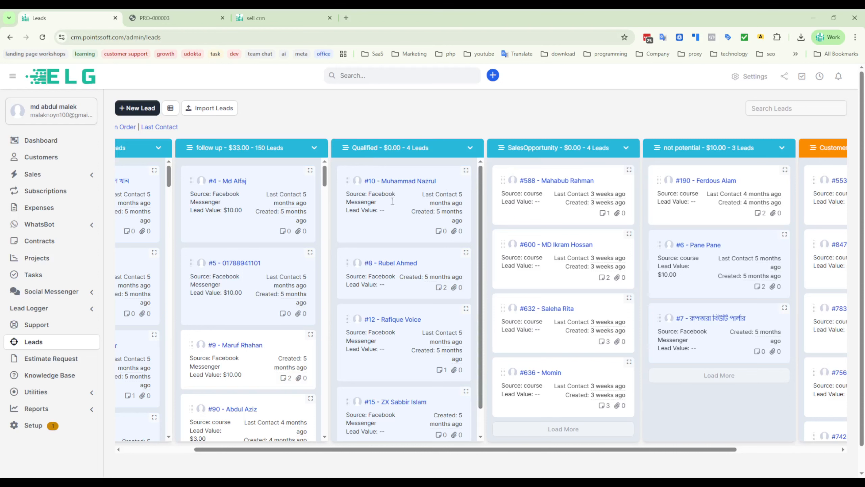
scroll(575, 192, "down", 1)
scroll(573, 340, "up", 1)
scroll(571, 453, "right", 3)
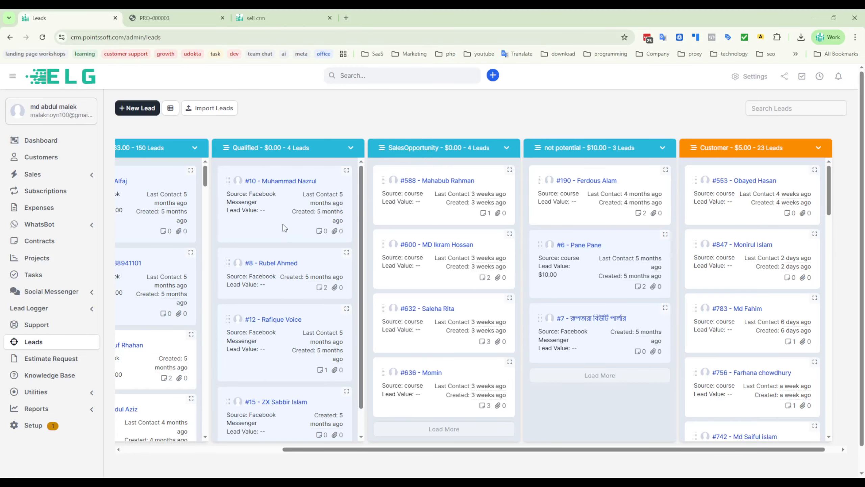
left_click_drag(285, 227, 433, 186)
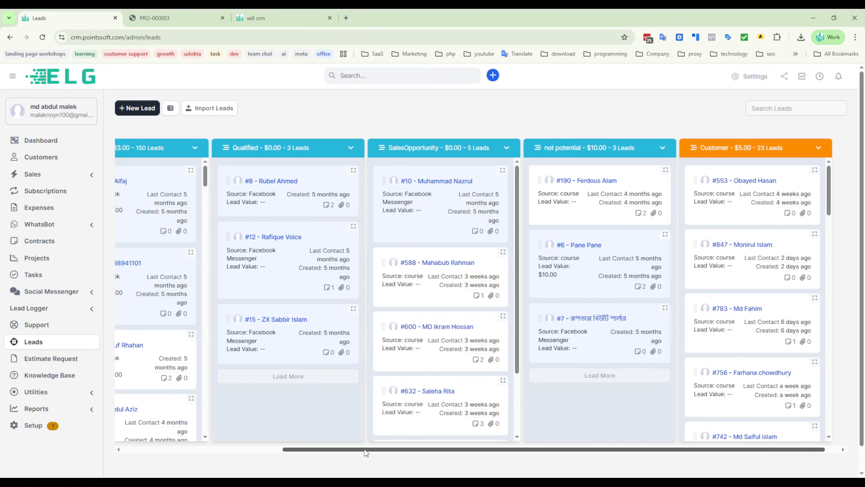
- Move the first lead in the SalesOpportunity column to the not potential column
left_click_drag(373, 450, 546, 453)
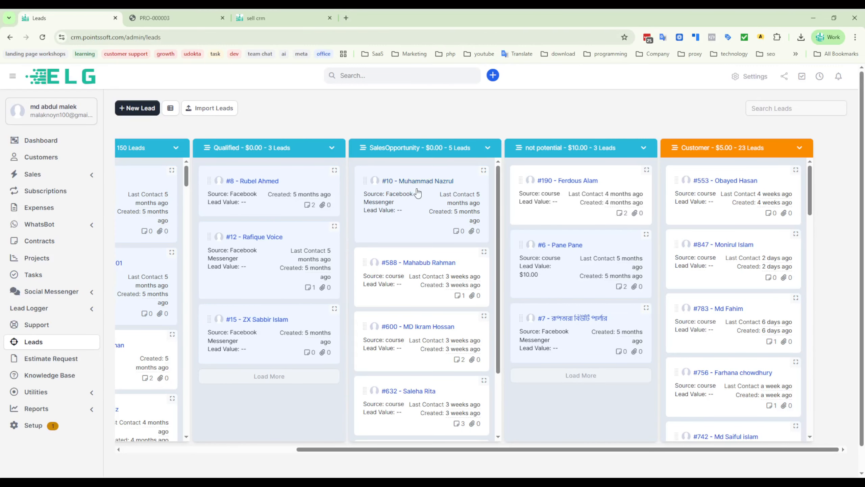
left_click_drag(416, 188, 578, 178)
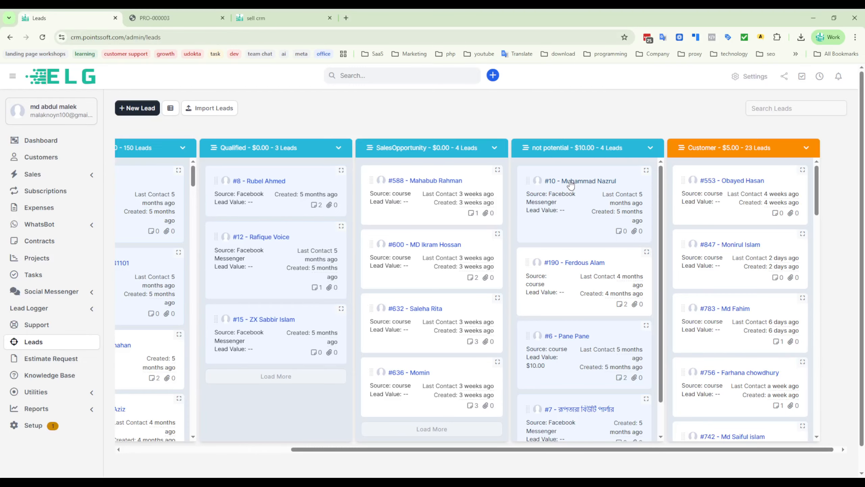
left_click_drag(571, 185, 583, 201)
- Open the first lead in the not potential column and bring up its Convert to customer form
left_click(576, 185)
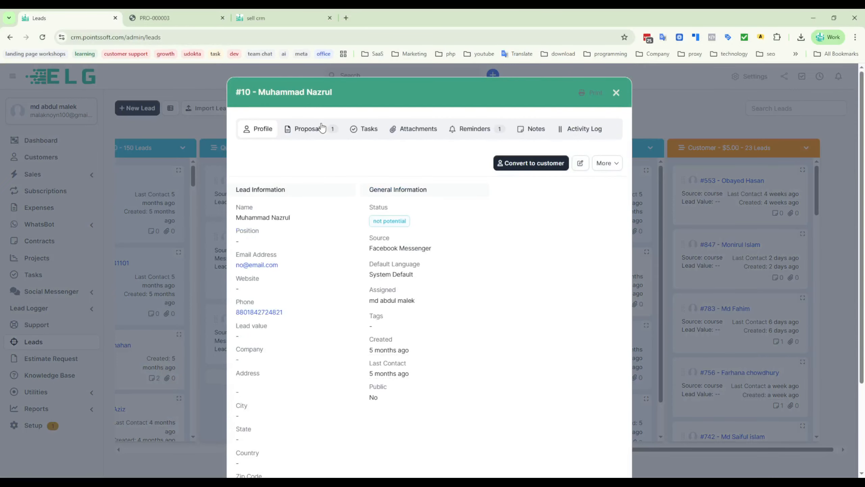
left_click(530, 167)
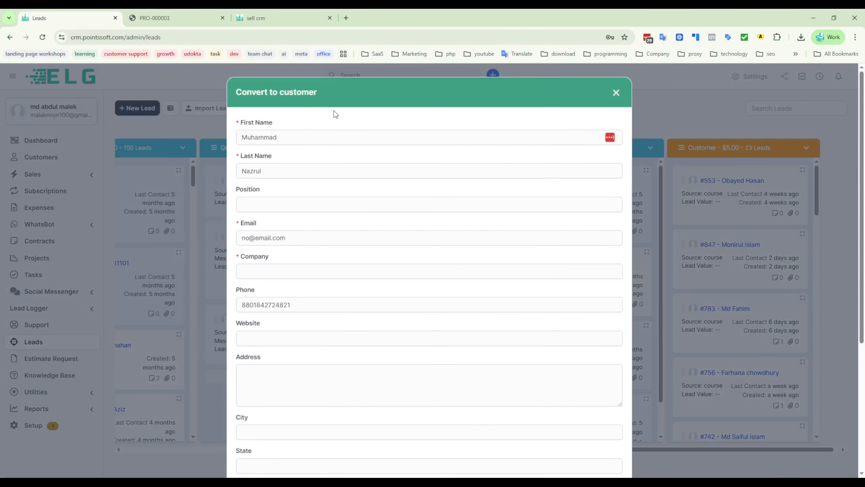
left_click(295, 205)
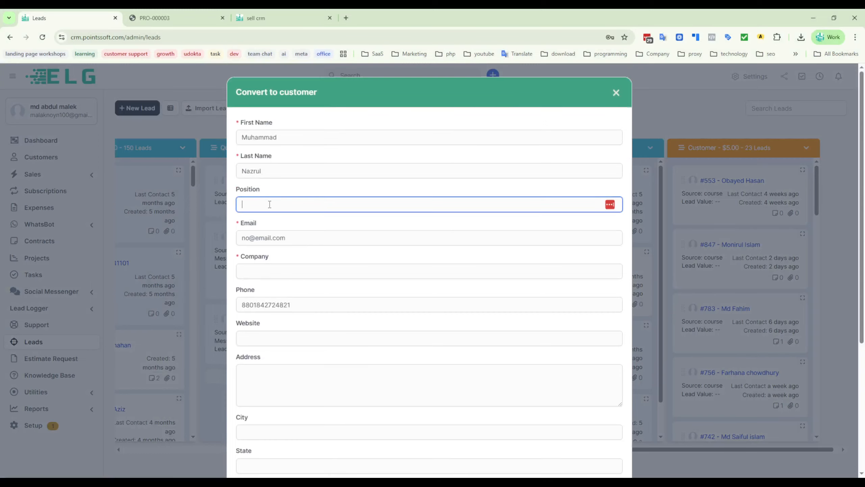
left_click(392, 186)
- Examine the conversion form's contact, company, address and password fields and its email options
scroll(372, 309, "down", 5)
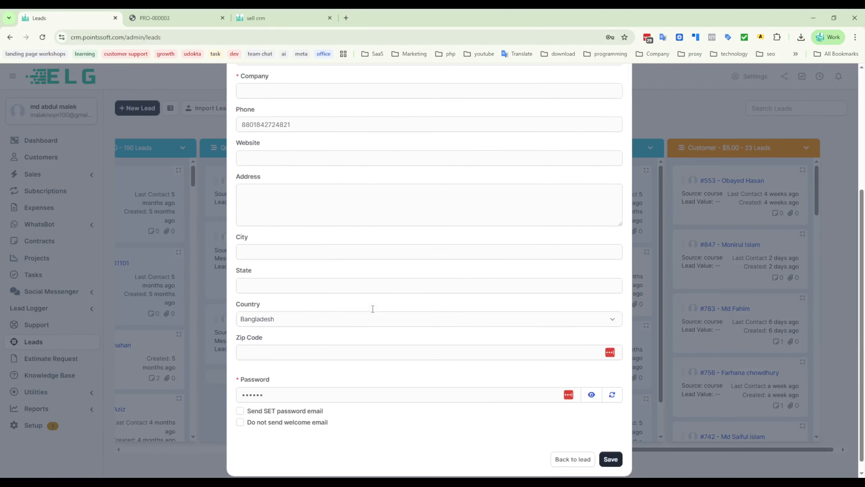
scroll(372, 313, "up", 4)
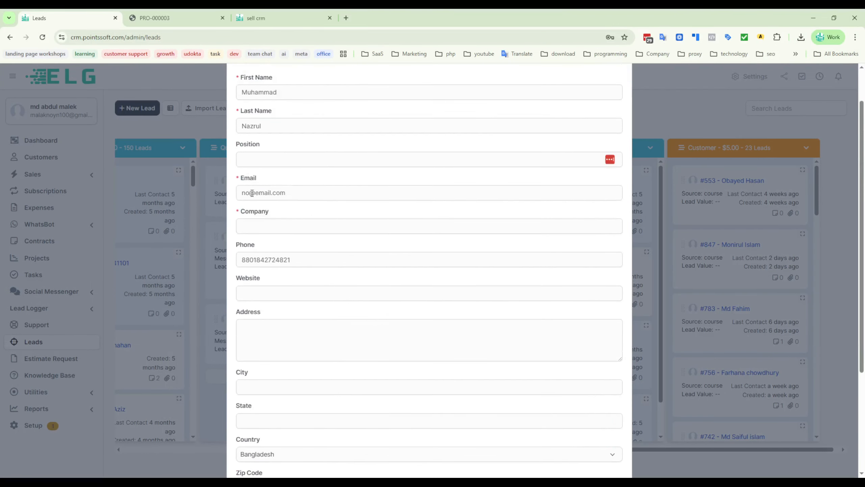
double_click(243, 193)
left_click(285, 177)
scroll(398, 297, "down", 4)
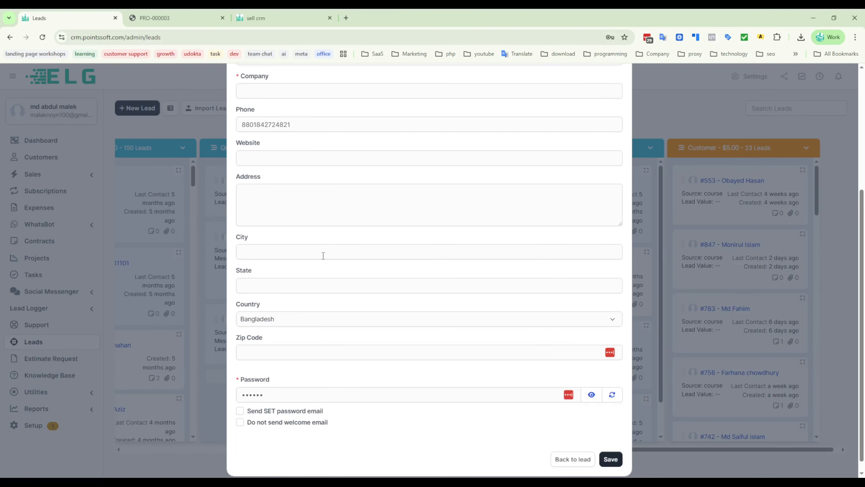
left_click(267, 162)
left_click(425, 174)
scroll(348, 292, "down", 1)
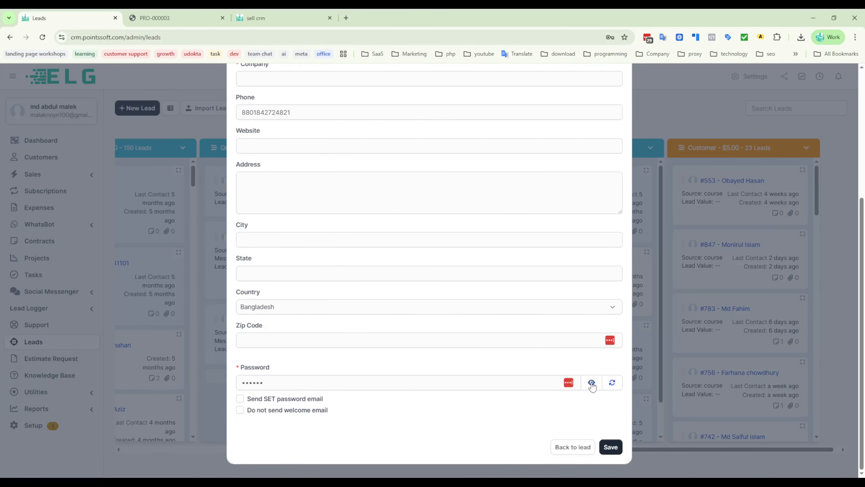
double_click(292, 379)
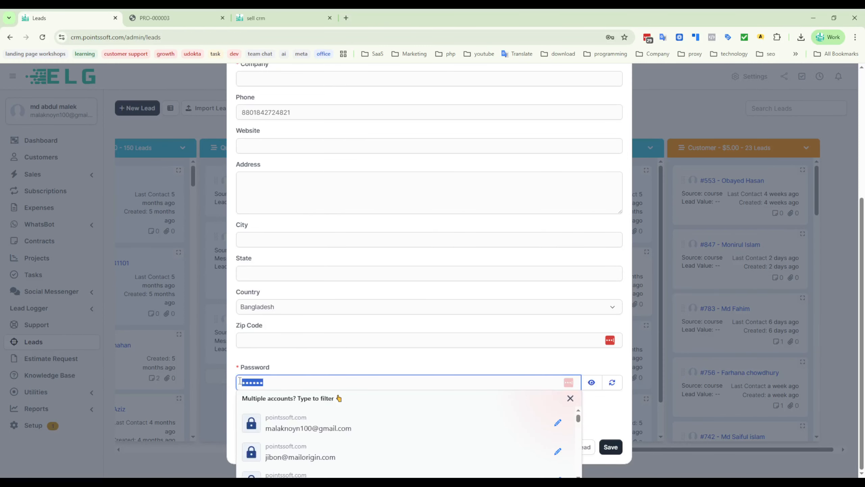
scroll(318, 360, "down", 1)
left_click(319, 360)
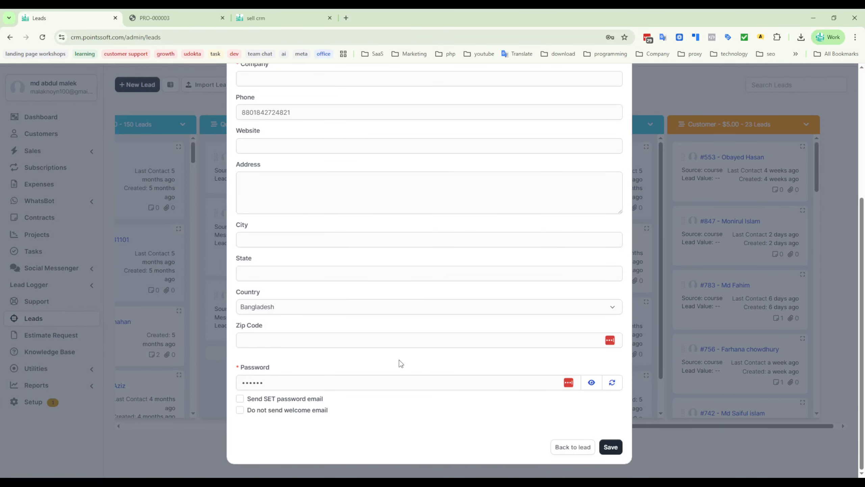
- Reveal the password on the conversion form to check it, hide it again, and look over the address fields
left_click(591, 383)
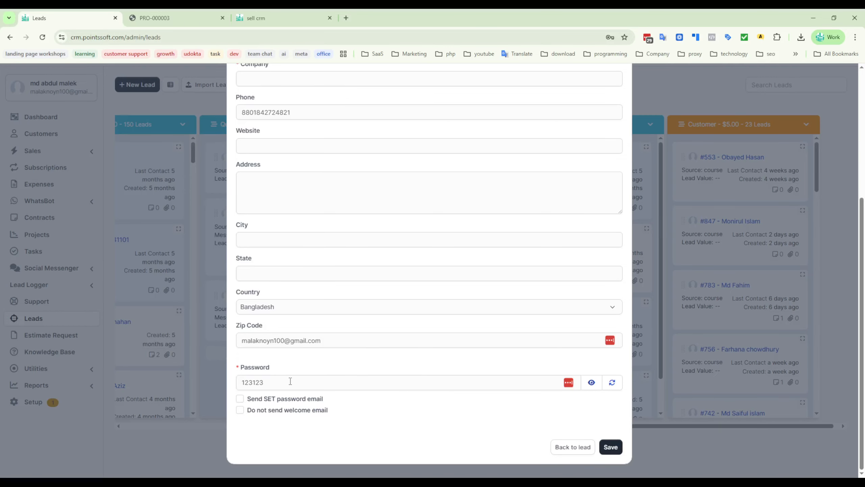
left_click(592, 383)
scroll(259, 136, "up", 4)
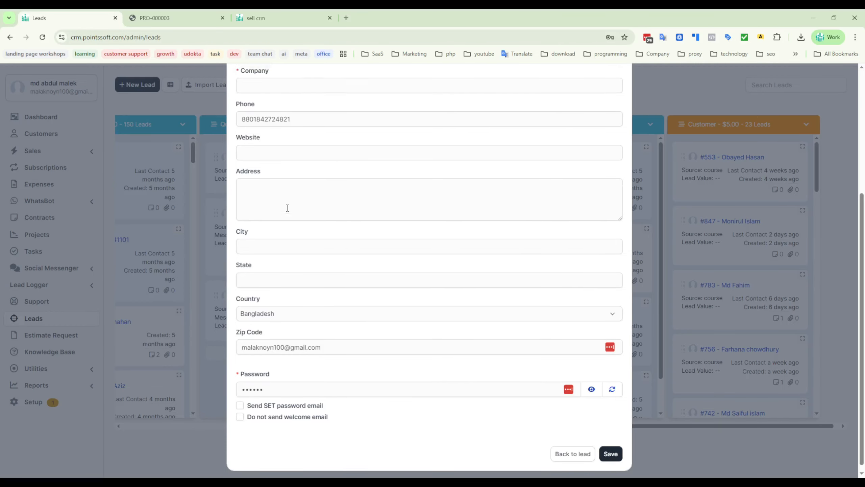
scroll(245, 177, "down", 3)
left_click(246, 179)
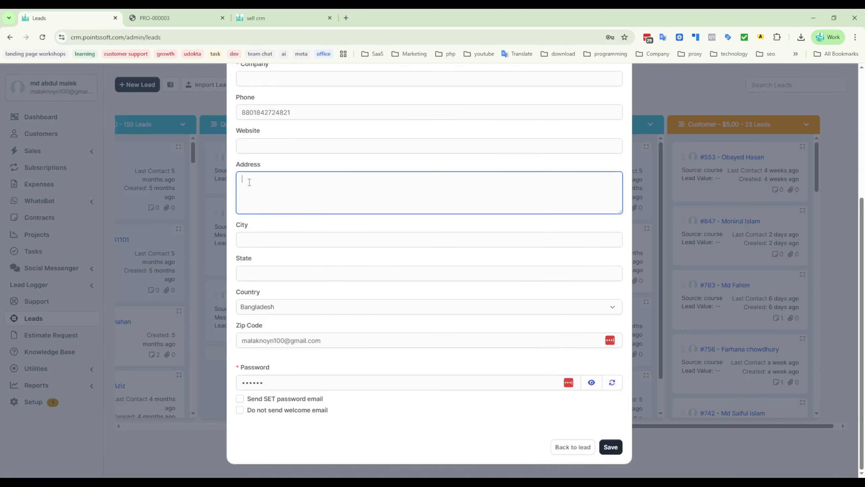
- Insert a 1 before the @ in the contact's email on the conversion form and try to save
scroll(250, 143, "up", 2)
left_click(248, 135)
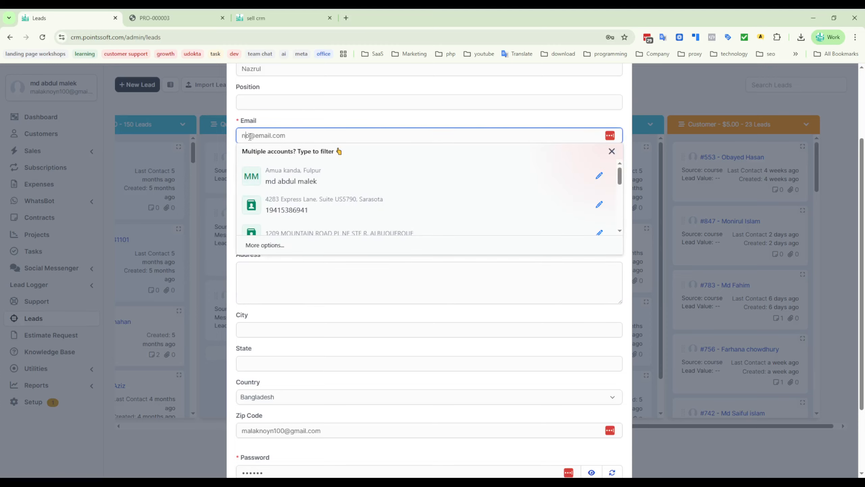
type("1")
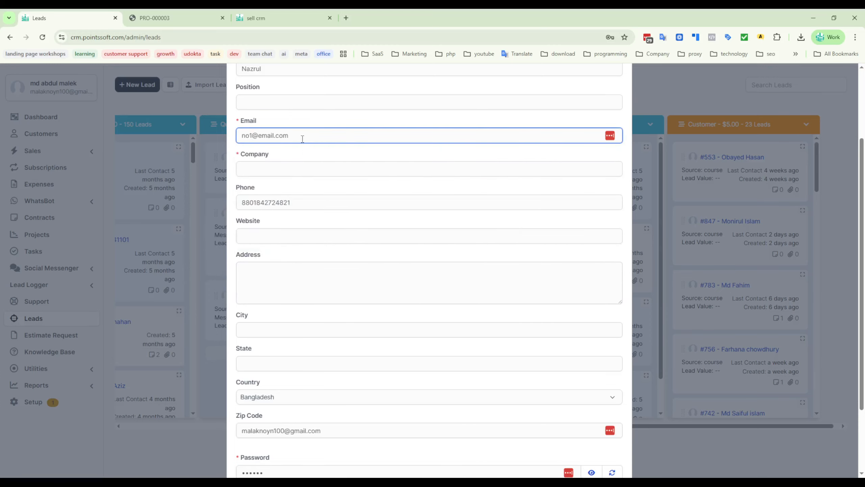
key("ctrl+a")
scroll(518, 375, "down", 2)
left_click(611, 447)
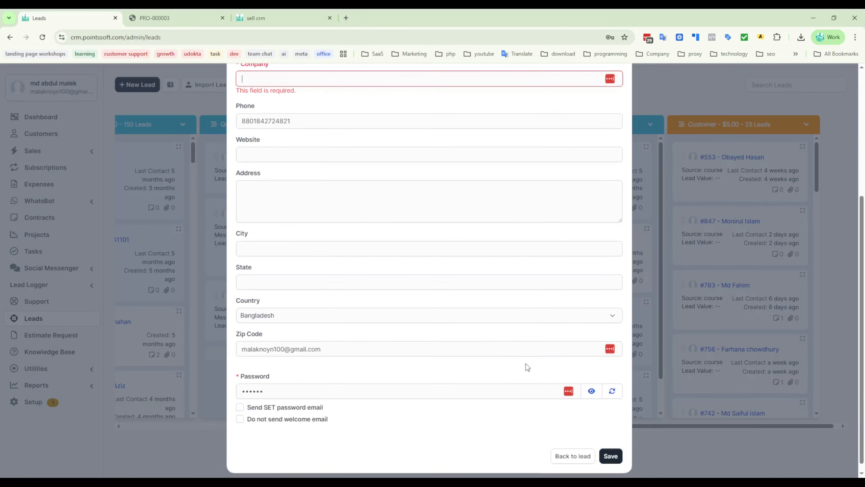
- Set the required company to n1 and save the form to convert the lead to a customer
scroll(374, 216, "up", 5)
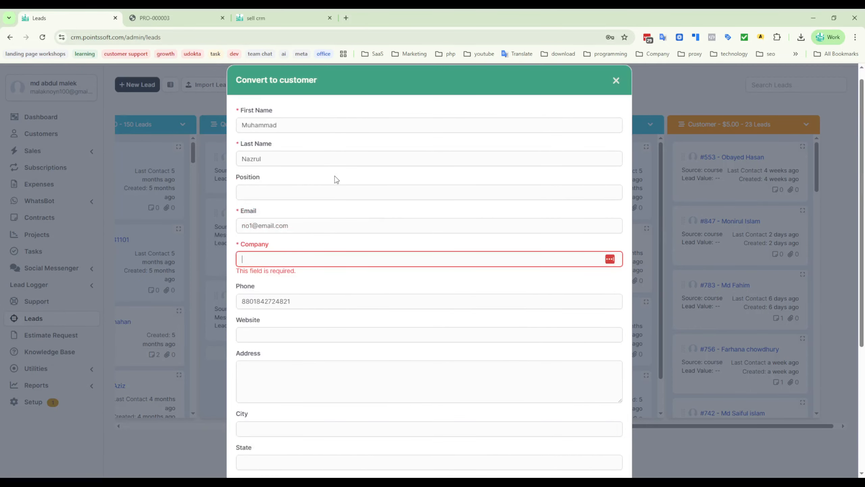
left_click(274, 258)
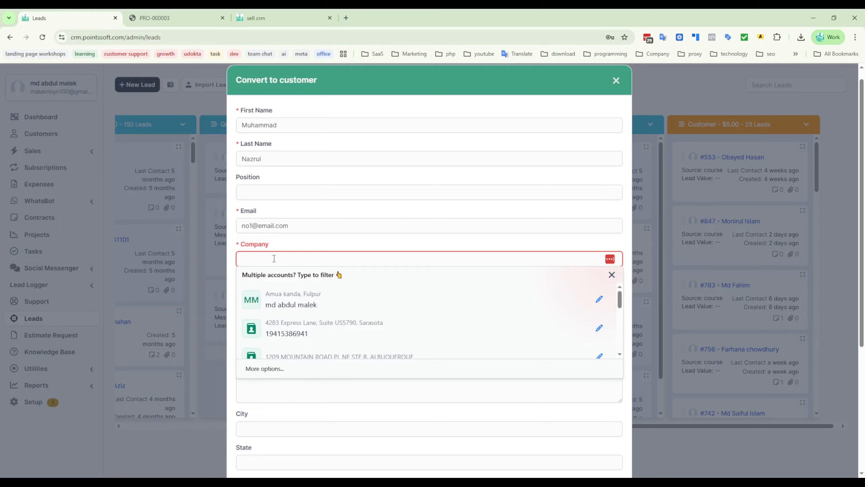
type("n1")
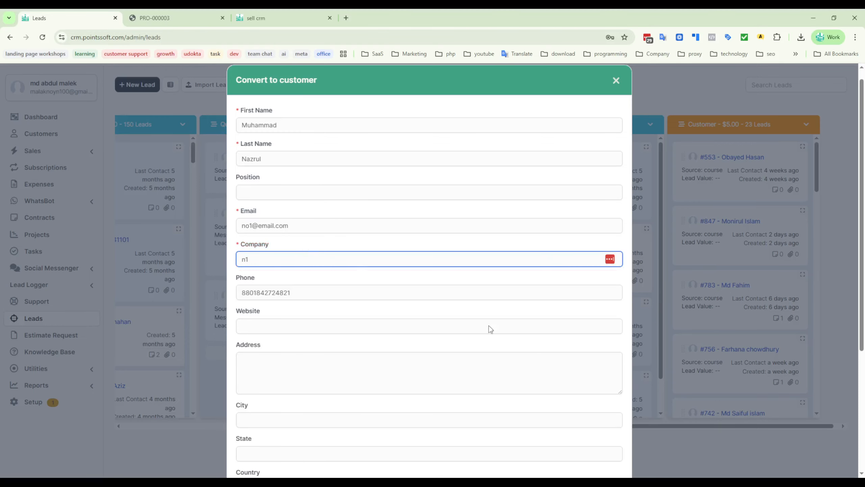
scroll(490, 328, "down", 5)
left_click(610, 447)
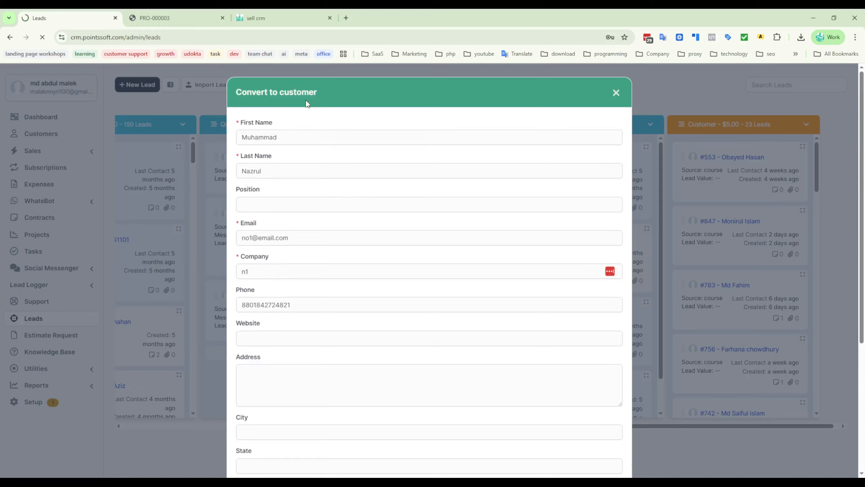
scroll(514, 315, "down", 5)
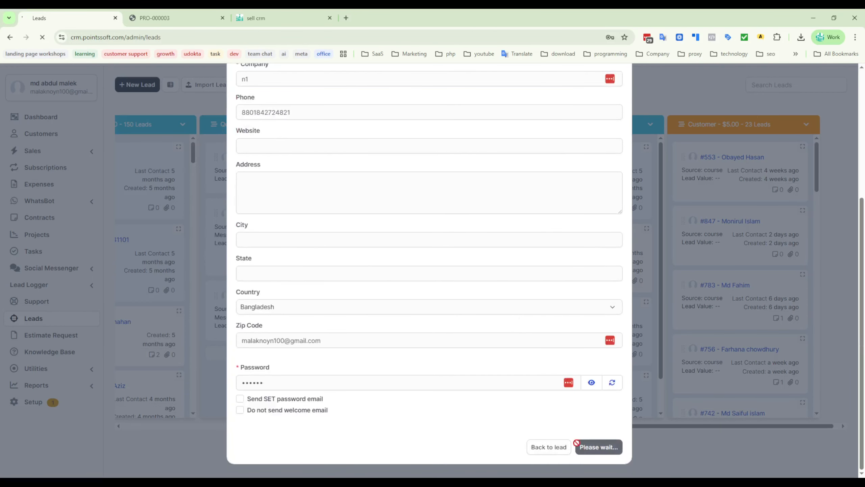
scroll(314, 194, "up", 5)
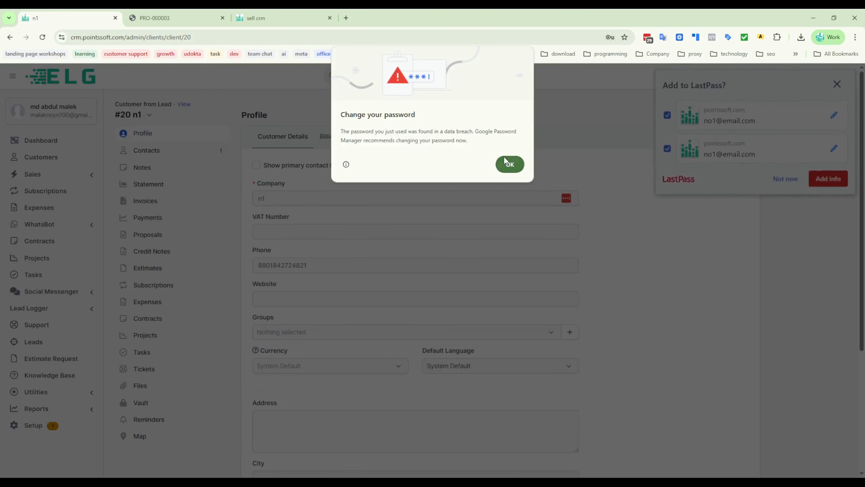
- Show the new customer's Customer Admins list and dismiss the LastPass offer to store the login
left_click(508, 162)
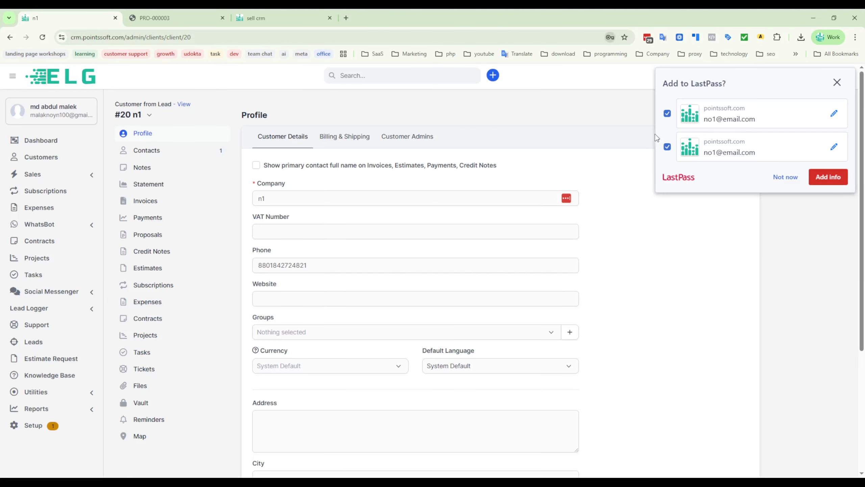
left_click(408, 138)
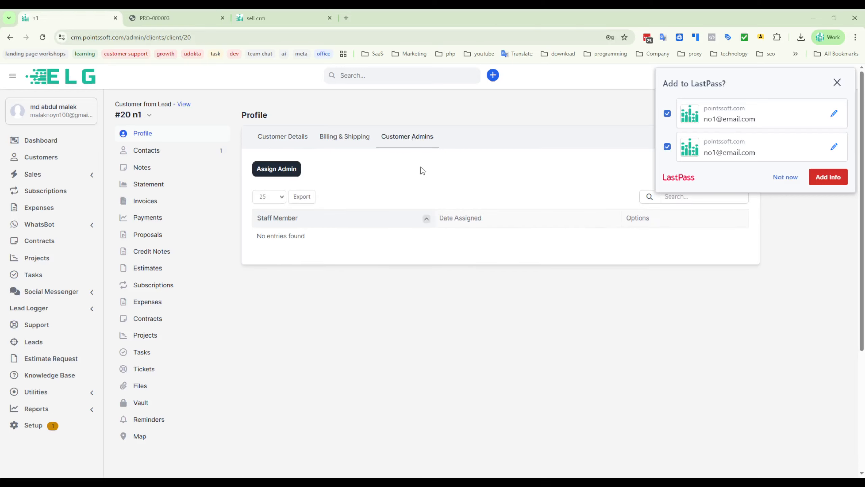
left_click(837, 82)
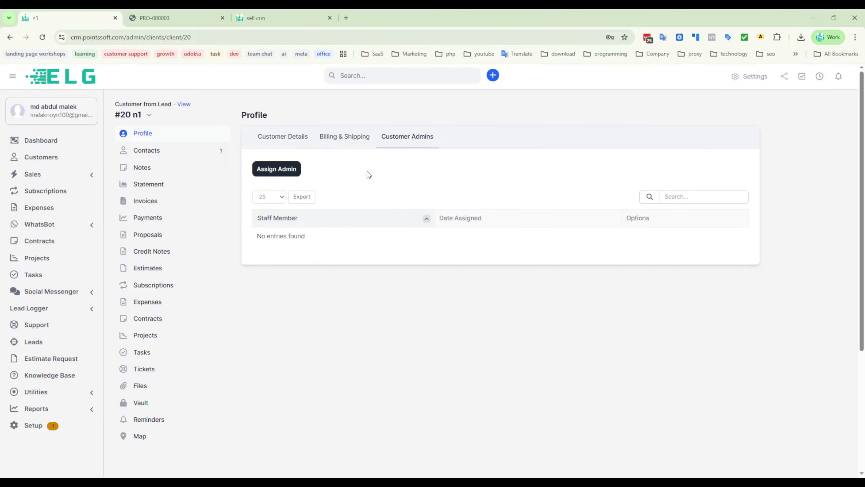
left_click(273, 172)
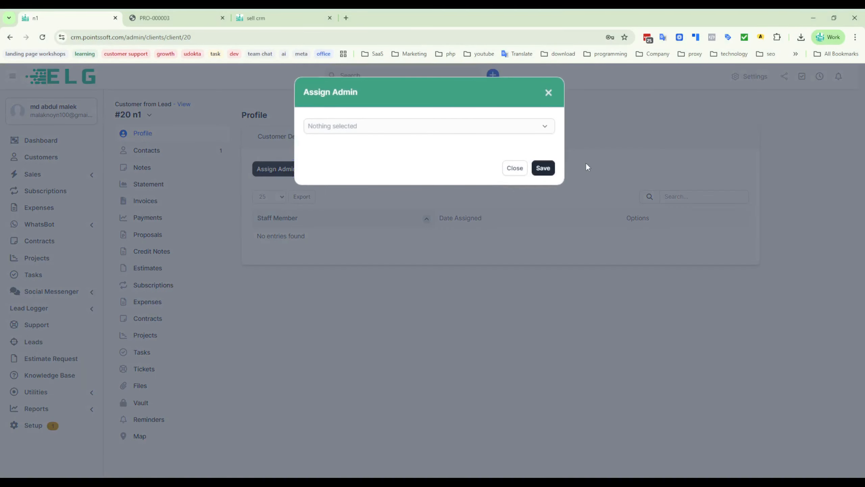
left_click(362, 131)
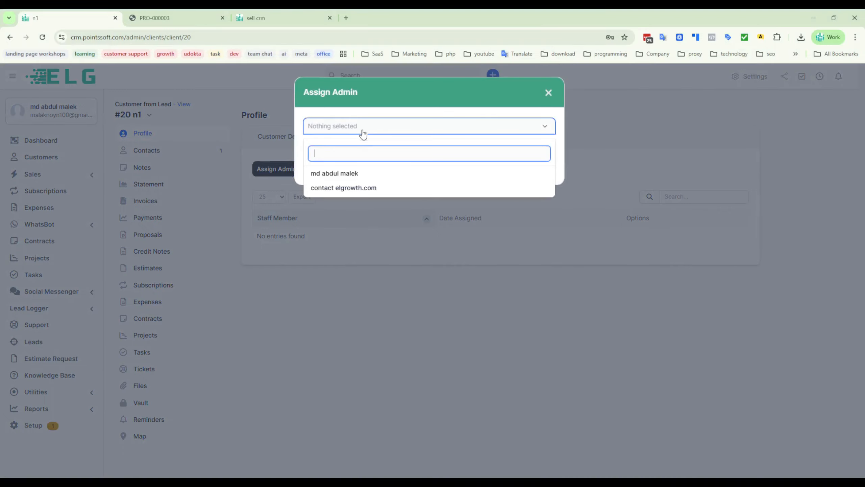
left_click(344, 173)
left_click(446, 105)
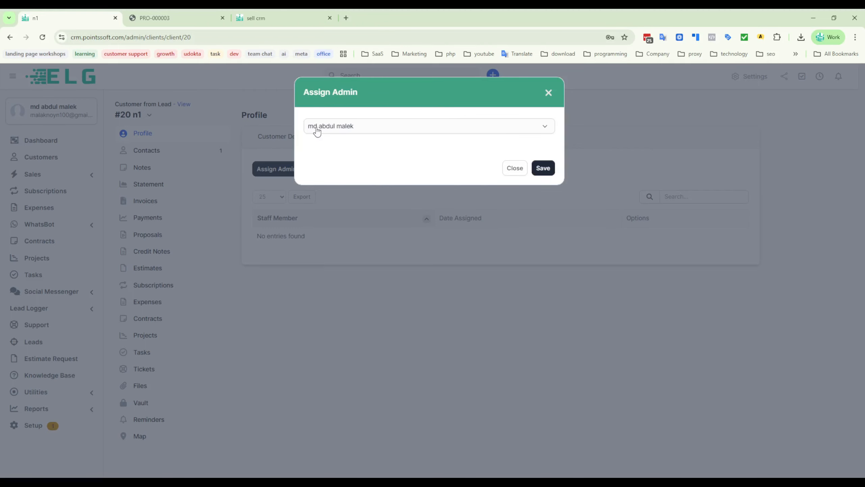
left_click(404, 128)
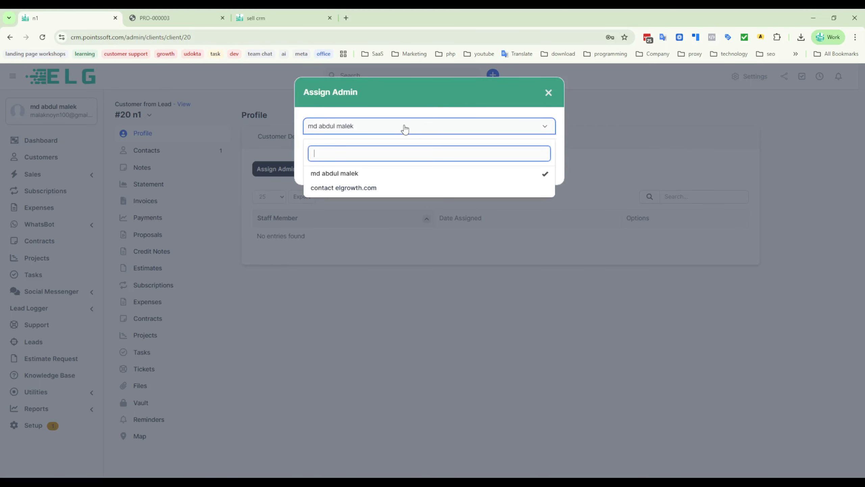
left_click(336, 188)
left_click(327, 173)
left_click(317, 96)
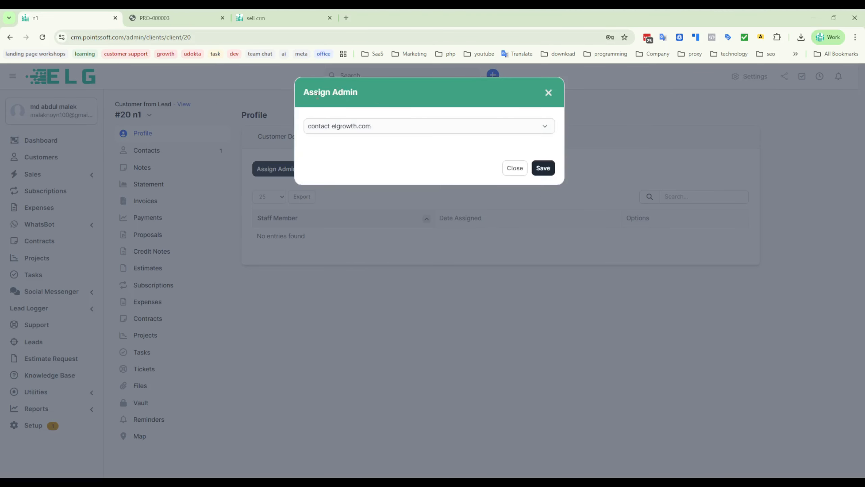
left_click(548, 169)
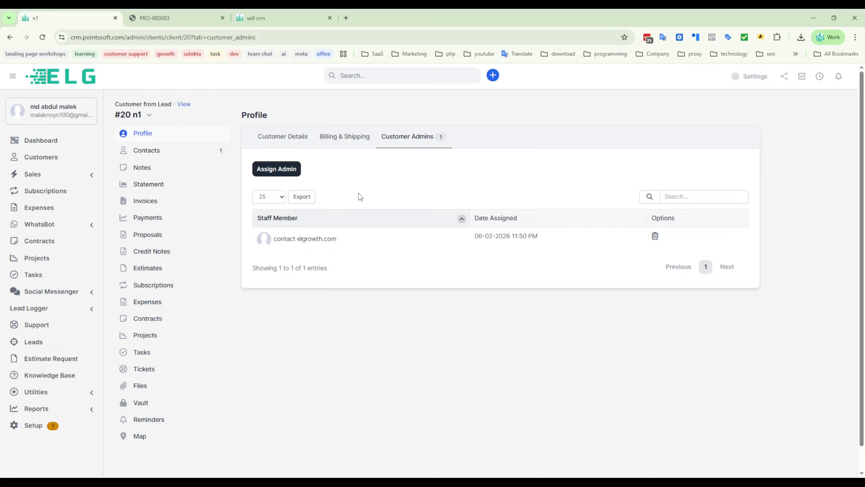
- Bring up a new contact form for the n1 customer and examine its personal fields and text direction options
left_click(134, 155)
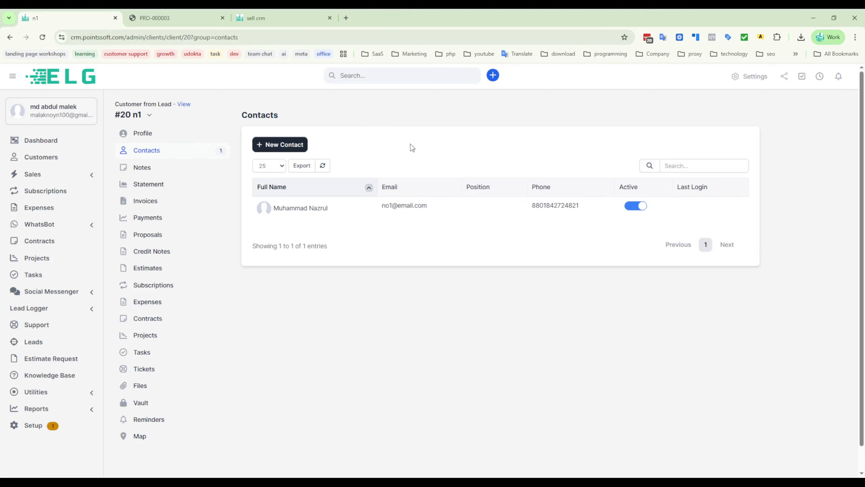
left_click(286, 145)
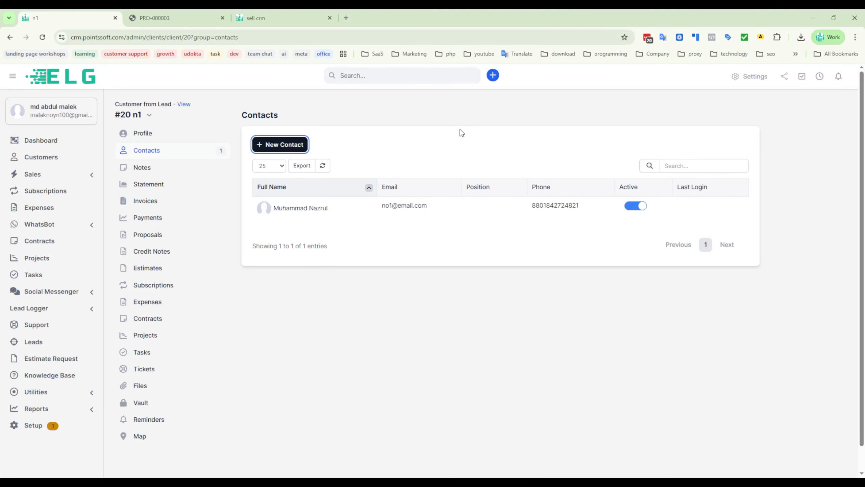
scroll(398, 374, "down", 5)
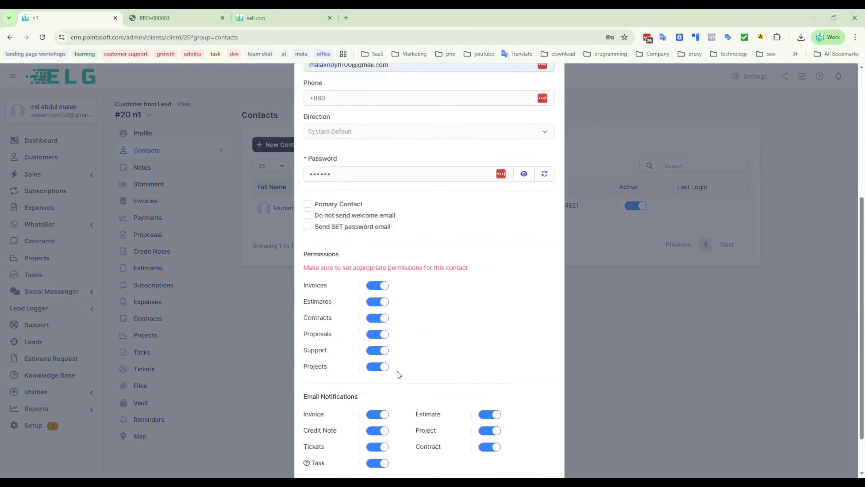
scroll(398, 374, "down", 2)
scroll(443, 297, "up", 8)
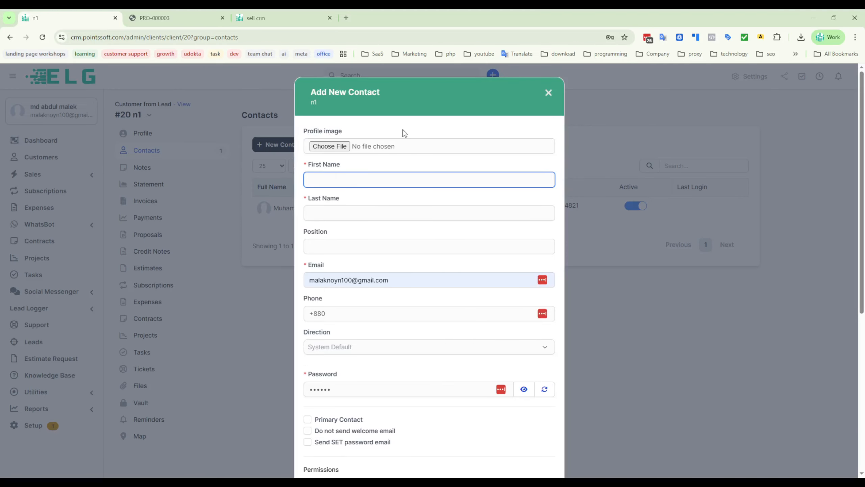
scroll(379, 254, "down", 2)
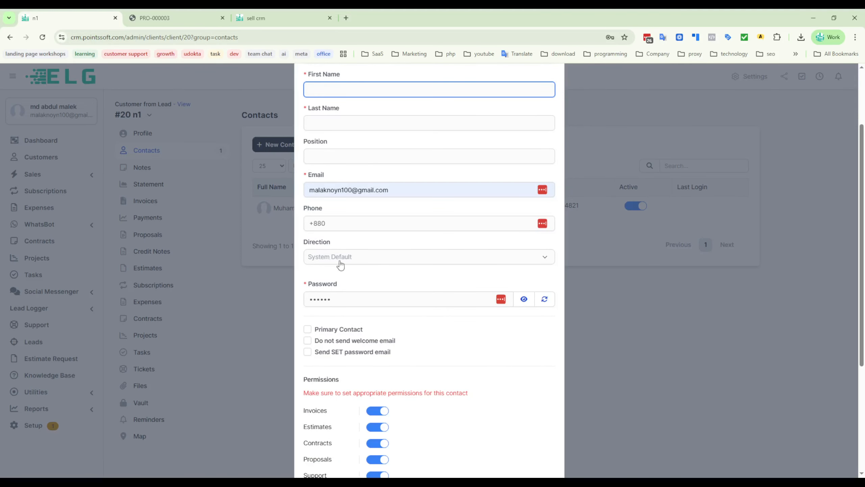
left_click(370, 262)
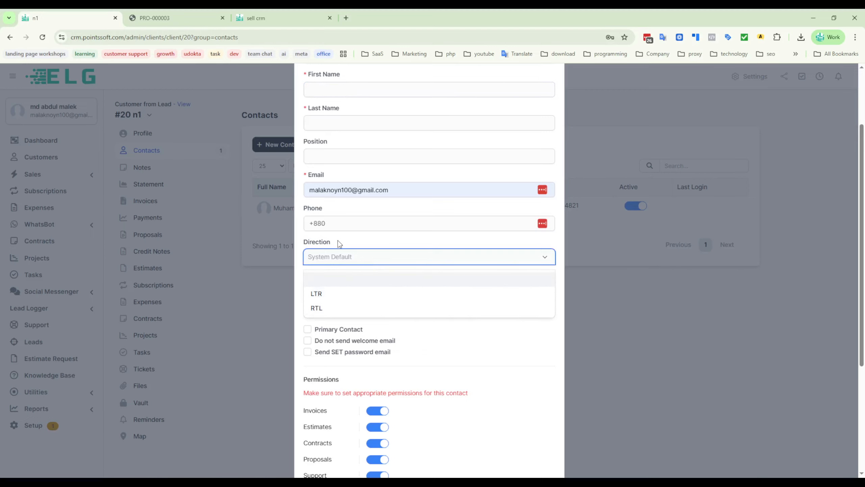
left_click(421, 238)
scroll(383, 290, "down", 2)
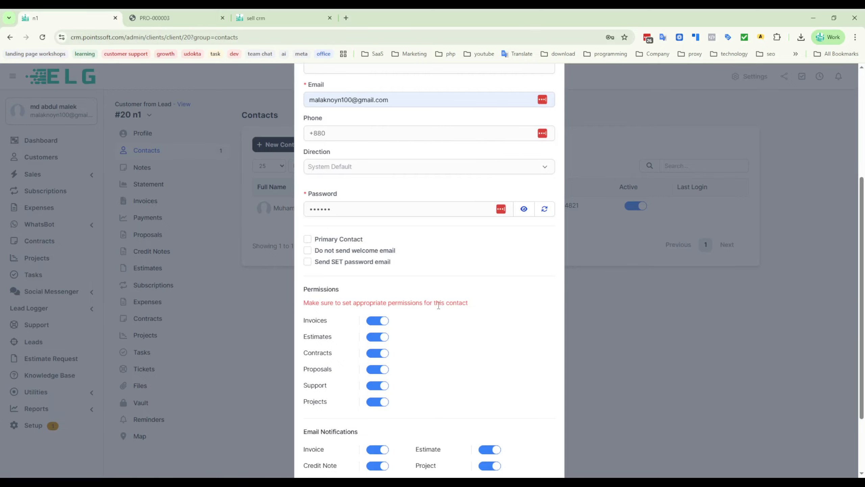
- Examine the new contact's permission and email notification settings, and close the form without saving
scroll(434, 251, "down", 2)
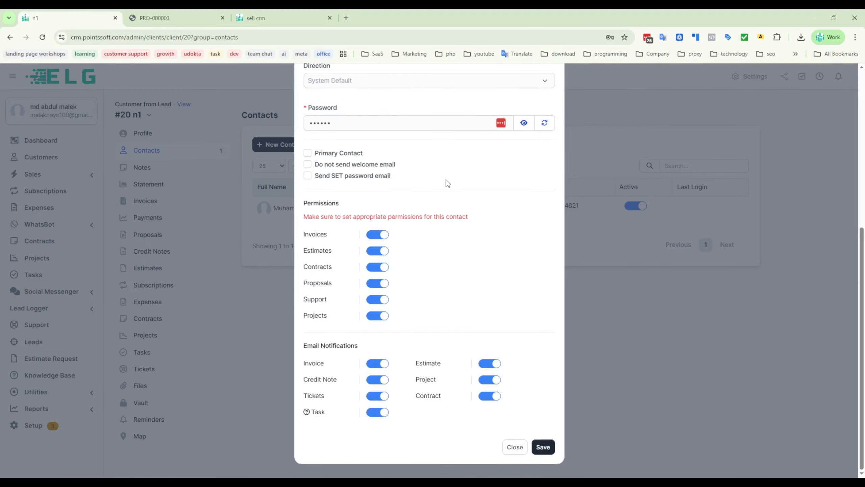
double_click(309, 203)
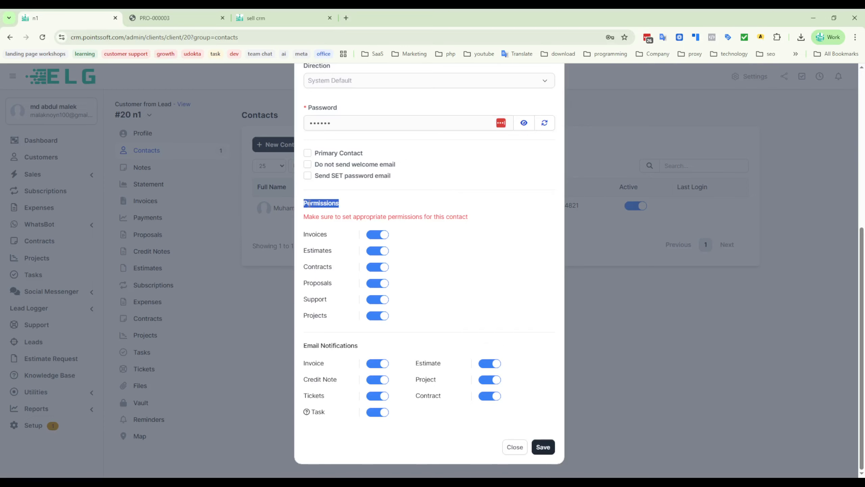
left_click(459, 204)
scroll(463, 295, "up", 1)
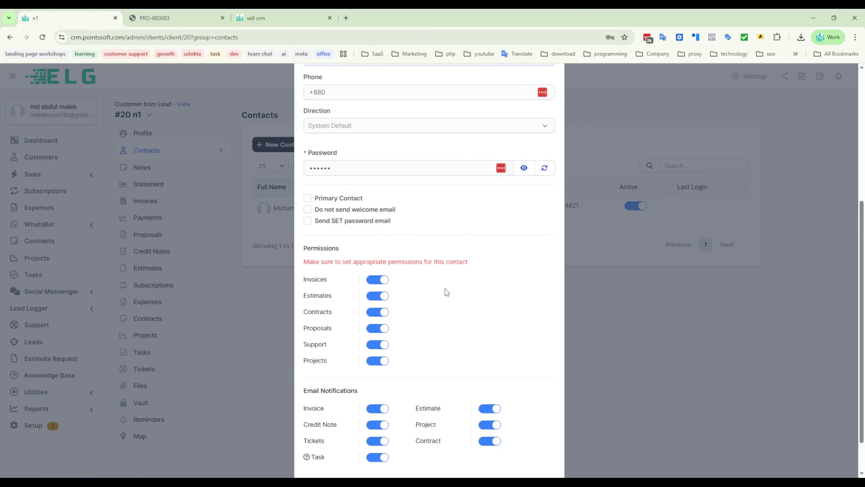
scroll(442, 296, "down", 1)
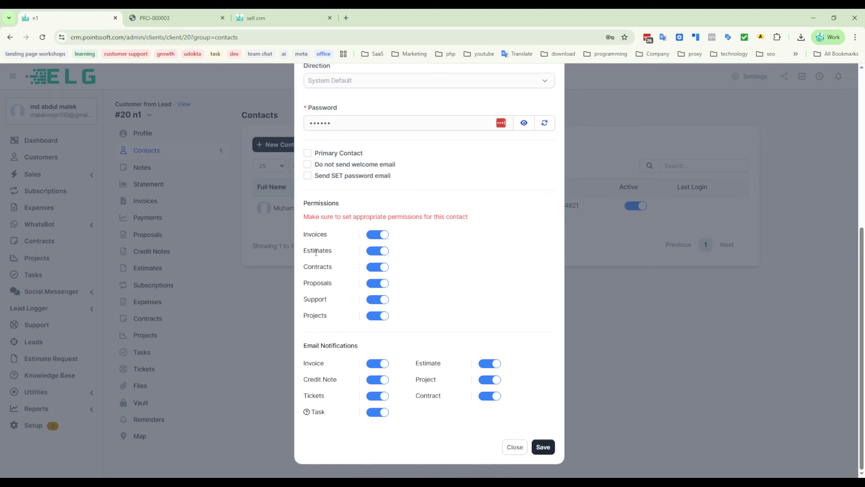
left_click_drag(302, 283, 339, 275)
left_click(339, 274)
scroll(487, 95, "up", 8)
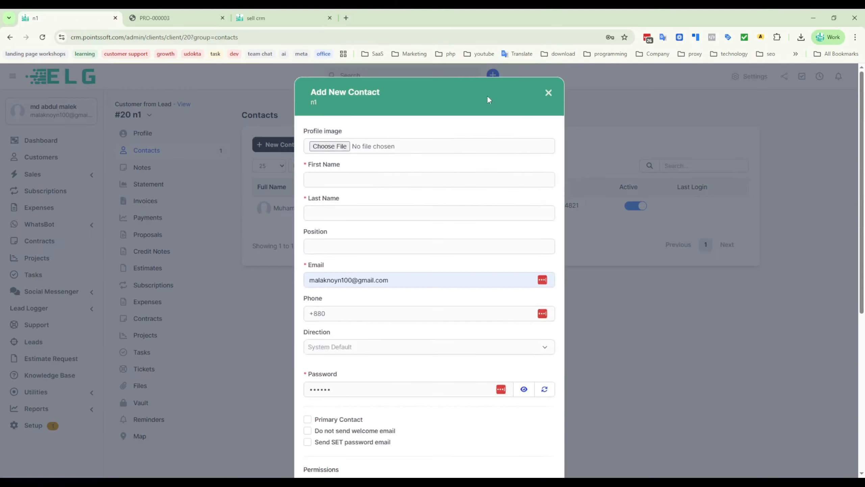
left_click(547, 92)
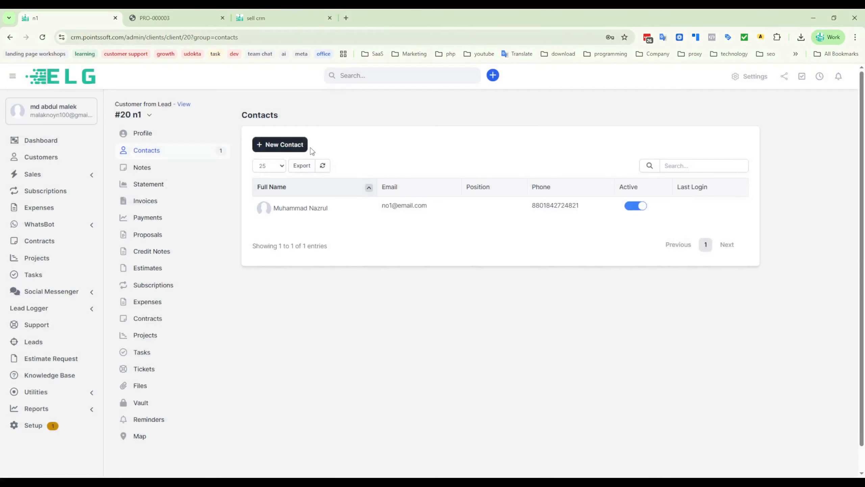
- Show the n1 customer's notes
left_click(142, 168)
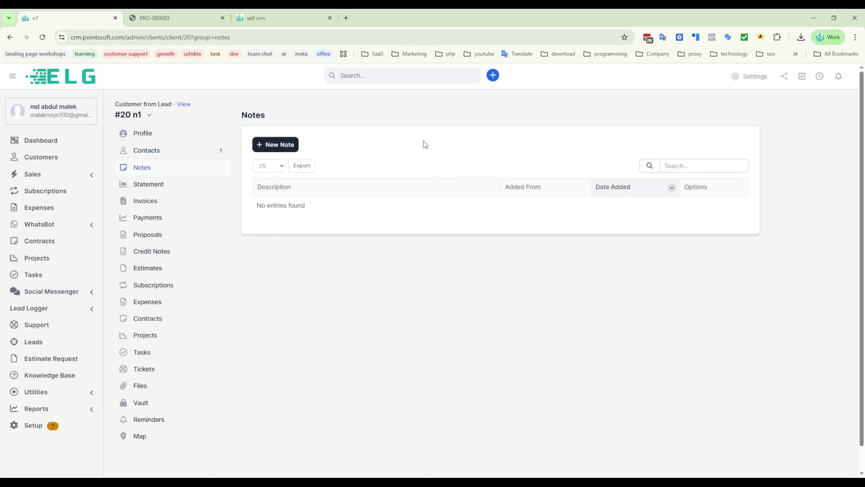
- Bring up a new subscription form for the n1 customer and examine the billing plan options and the Stripe API key notice
left_click(146, 290)
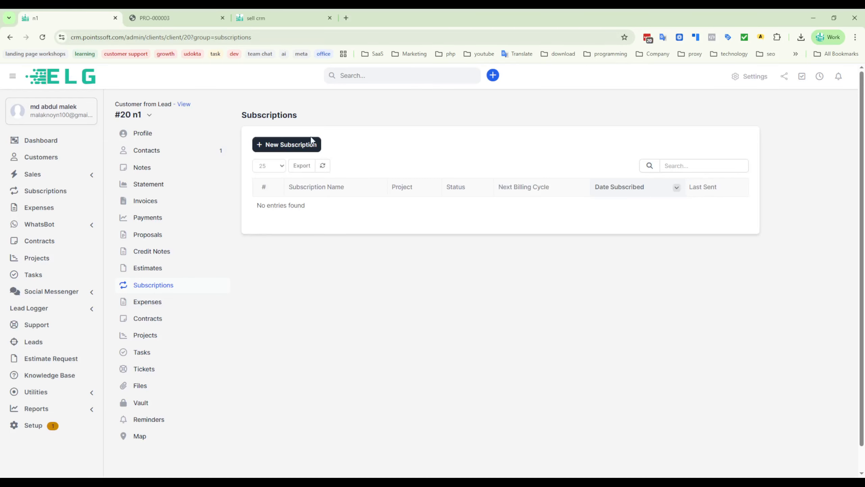
left_click(281, 147)
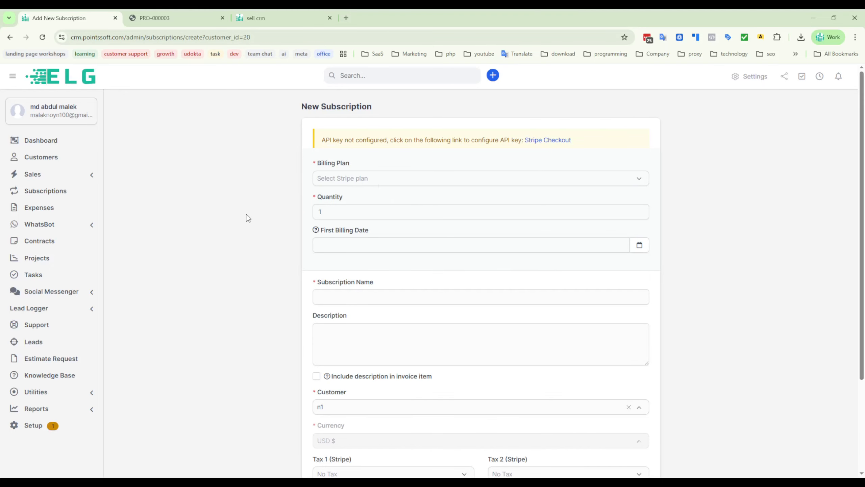
left_click(359, 179)
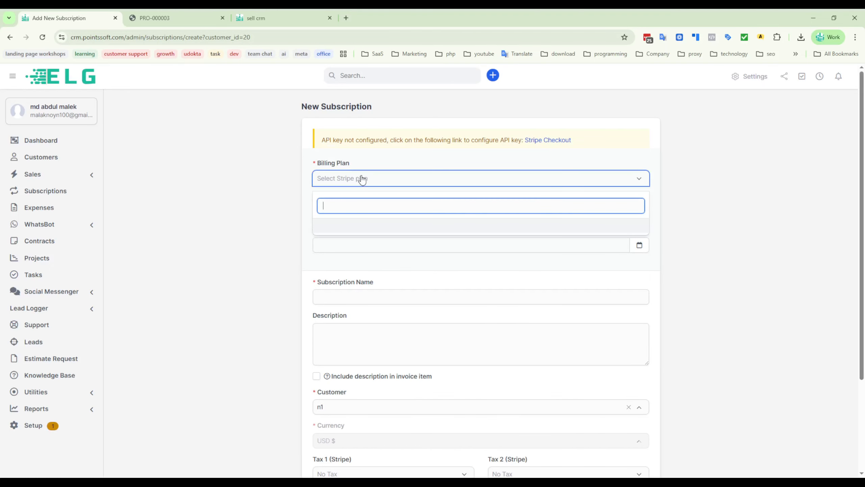
left_click(205, 189)
left_click_drag(322, 139, 502, 136)
left_click(717, 143)
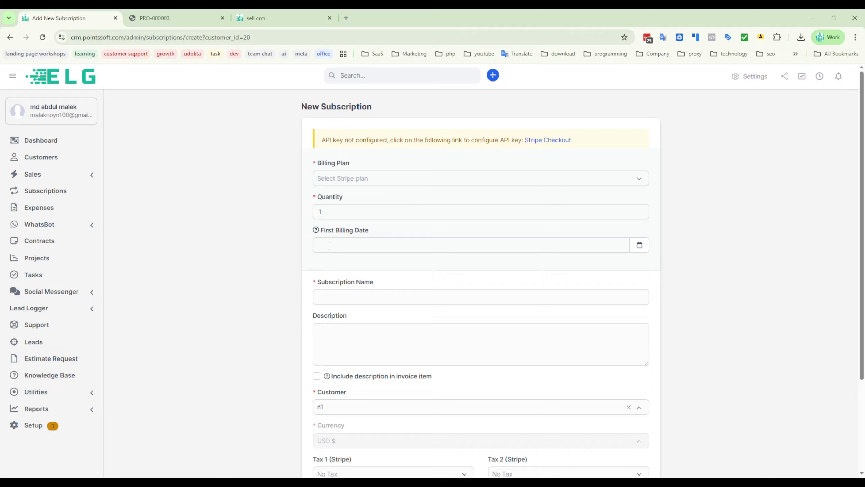
- Set the subscription's first billing date to 07-02-2026 and name it "1000 tk mas"
left_click(408, 244)
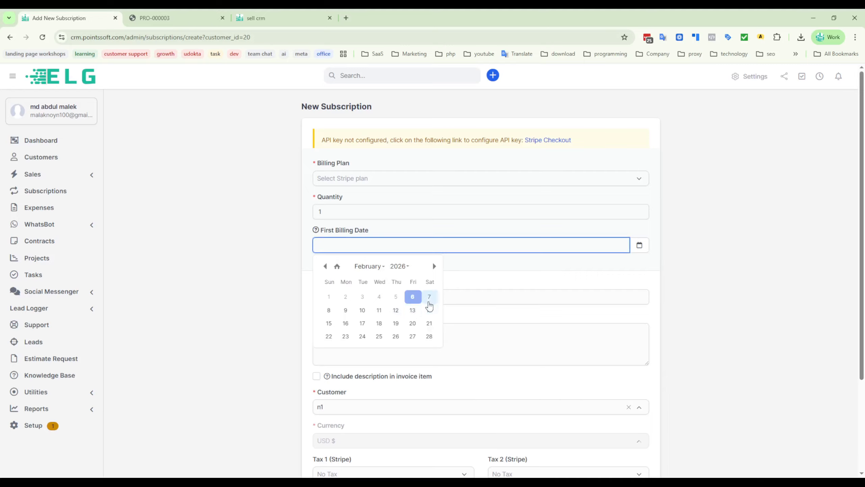
left_click(429, 297)
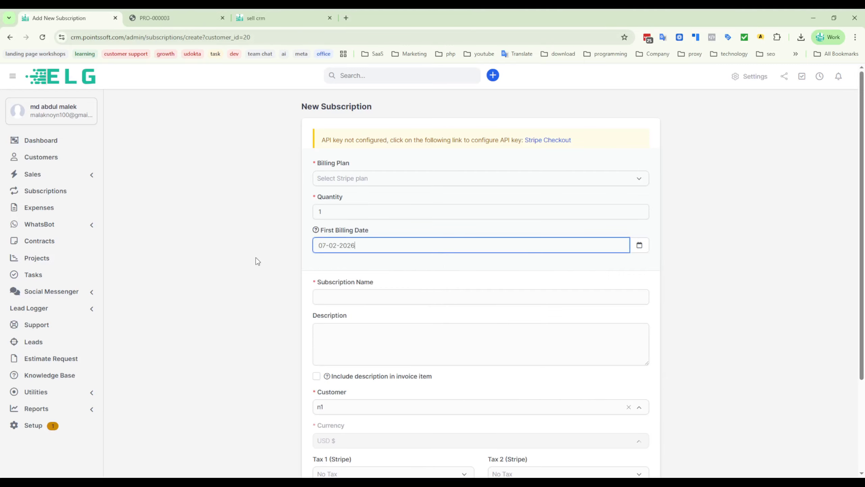
left_click(360, 296)
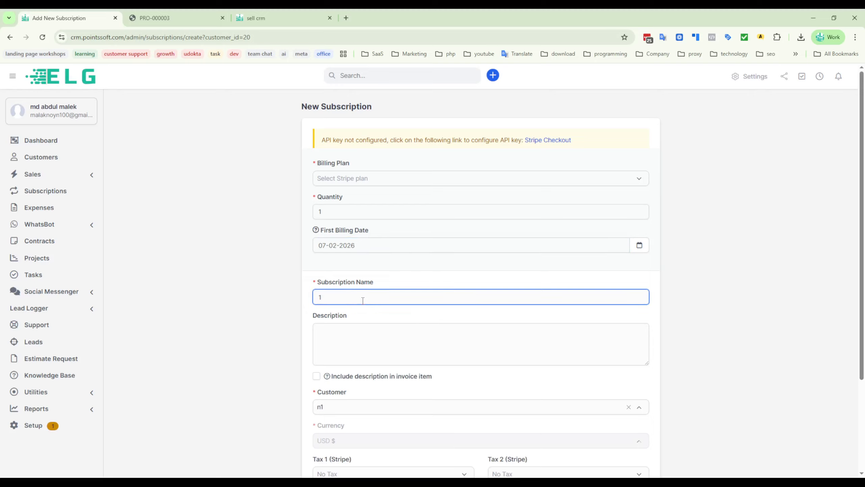
type("1000 tk mas")
left_click(372, 338)
- Review the currency, tax and terms fields of the subscription form, and try to save the subscription
scroll(255, 309, "down", 3)
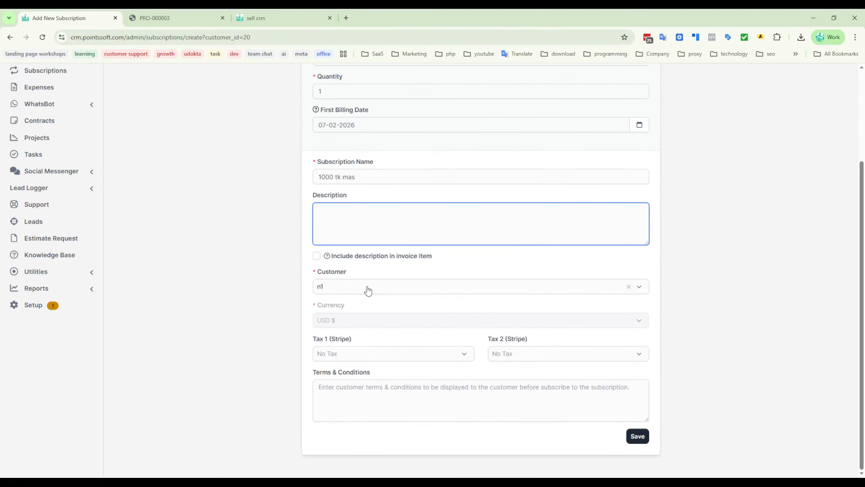
left_click(346, 324)
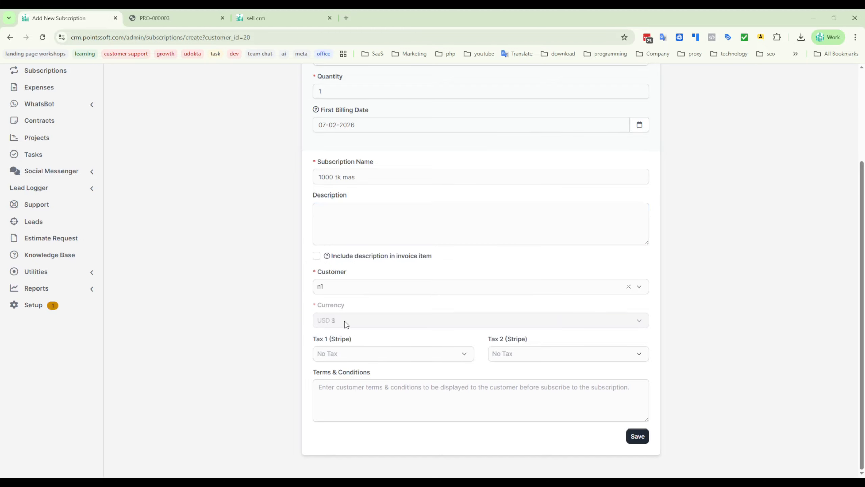
scroll(289, 270, "up", 1)
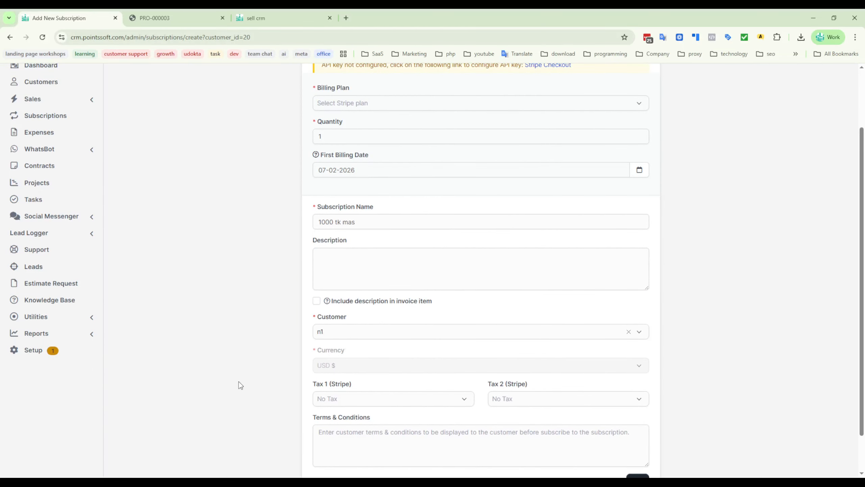
scroll(240, 384, "down", 1)
left_click(399, 383)
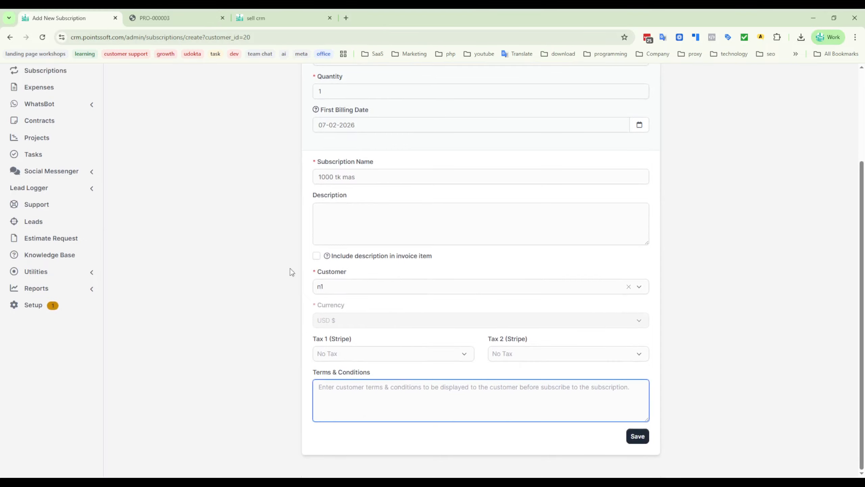
left_click(637, 437)
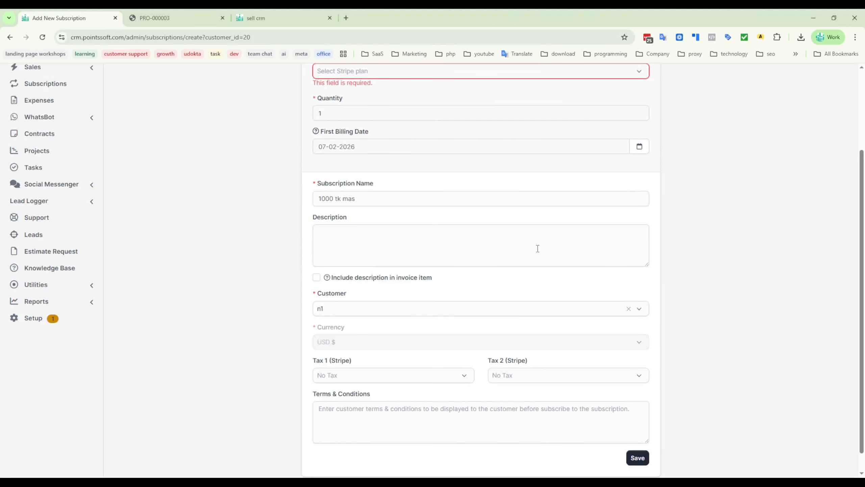
- Examine the required billing plan field, and leave the subscription form without saving
scroll(476, 239, "up", 2)
left_click(378, 179)
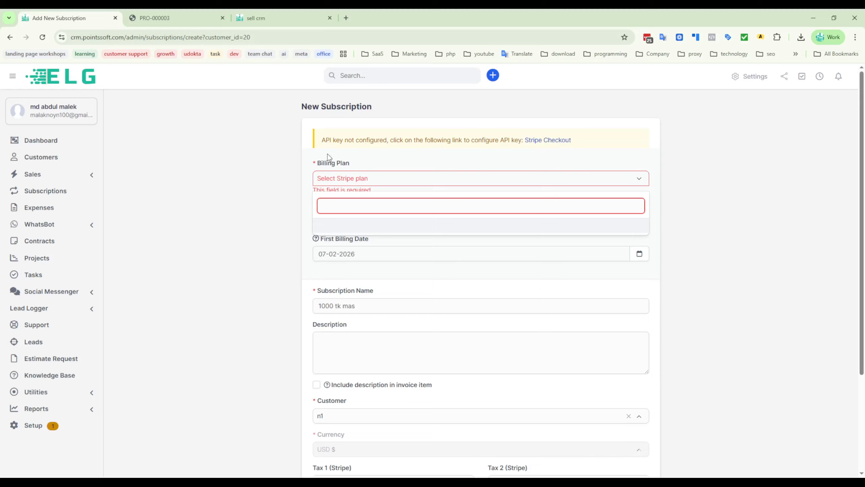
left_click_drag(316, 163, 372, 166)
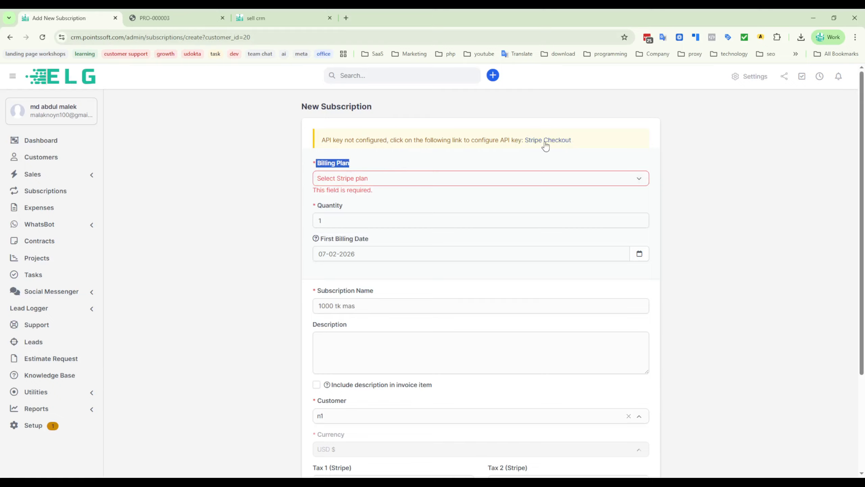
left_click(395, 164)
scroll(256, 279, "down", 3)
scroll(256, 279, "up", 3)
left_click(10, 37)
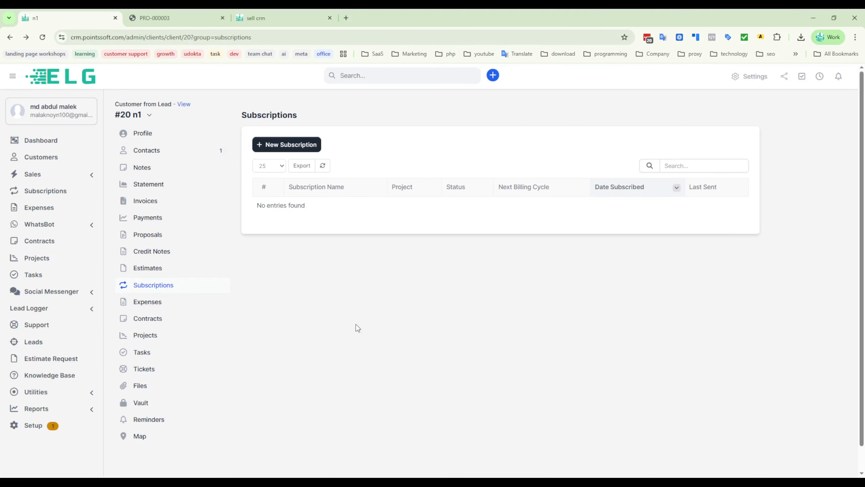
- View the n1 customer's statement, and start a new invoice from the customer's invoices section
left_click(141, 188)
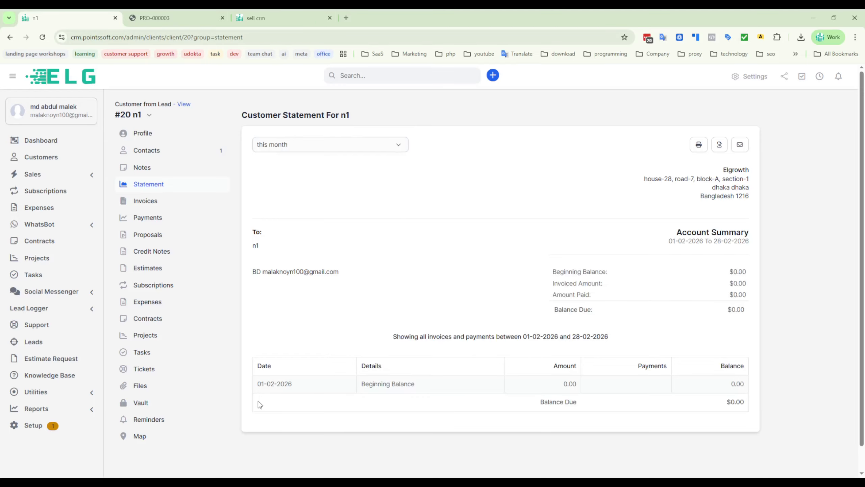
left_click(145, 201)
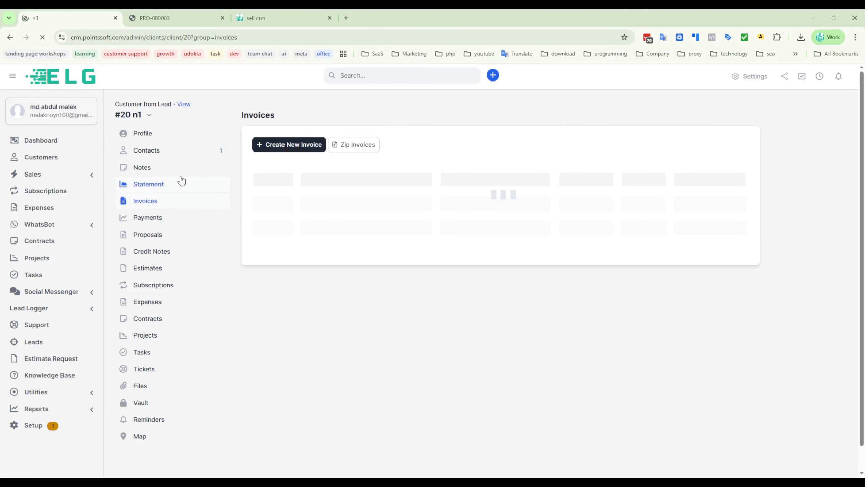
left_click(283, 146)
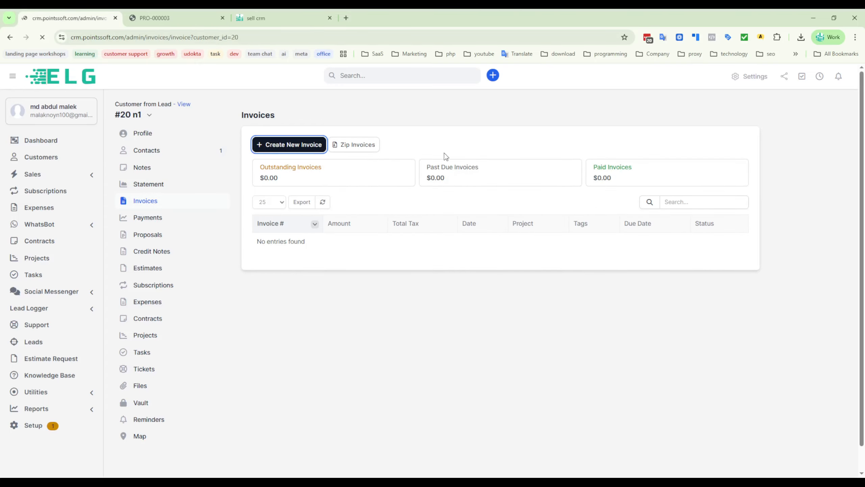
- Add the "landing page customization" item at a rate of 10.00 to the invoice
scroll(488, 281, "down", 3)
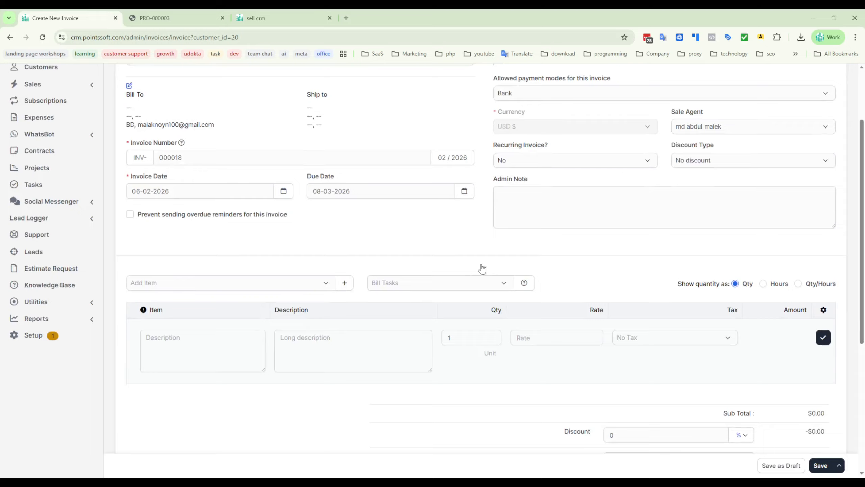
left_click(308, 287)
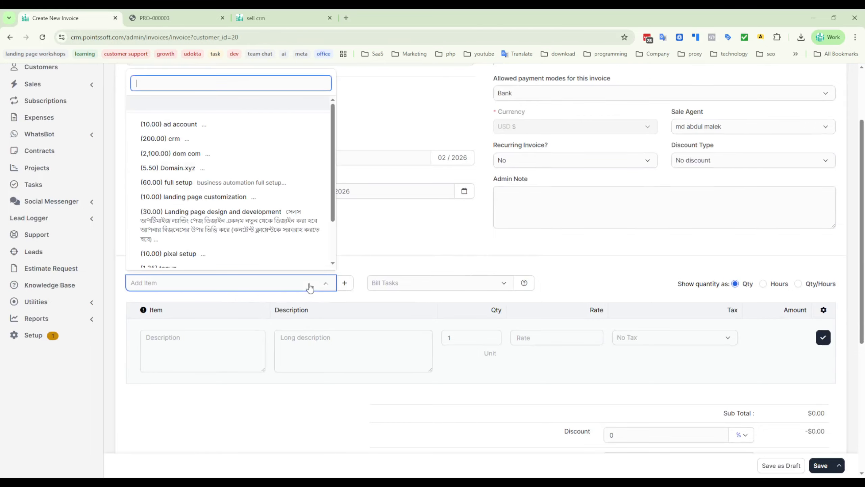
scroll(222, 199, "down", 2)
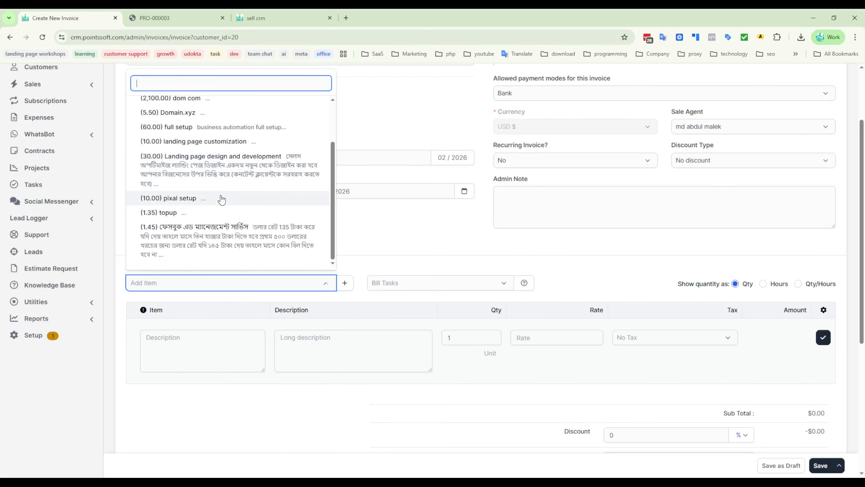
left_click(183, 143)
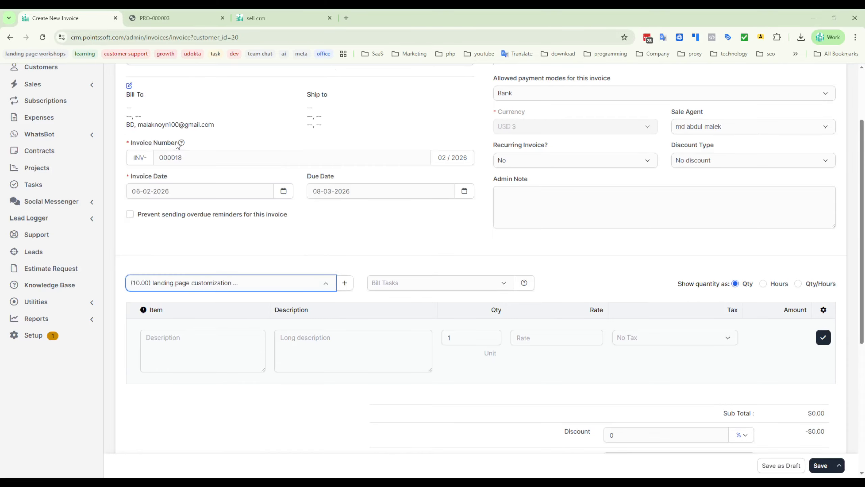
left_click(823, 337)
- Add the "pixal setup" item at a rate of 10.00 as a second invoice line
left_click(230, 288)
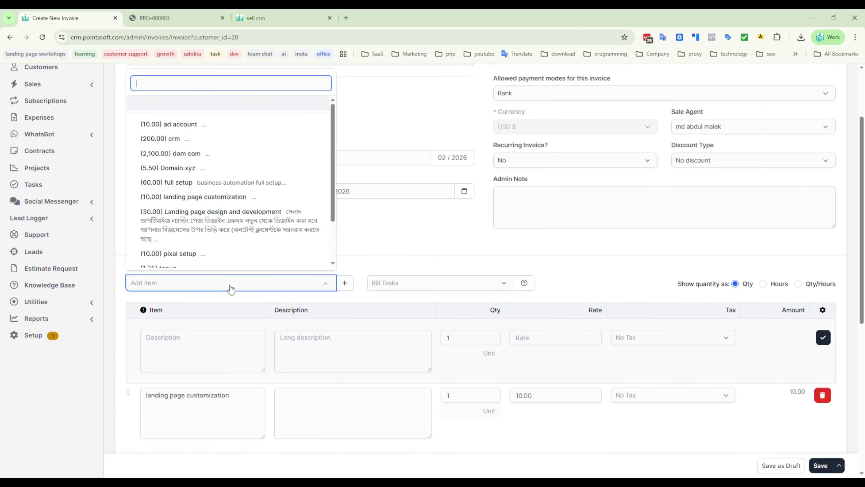
scroll(193, 221, "down", 2)
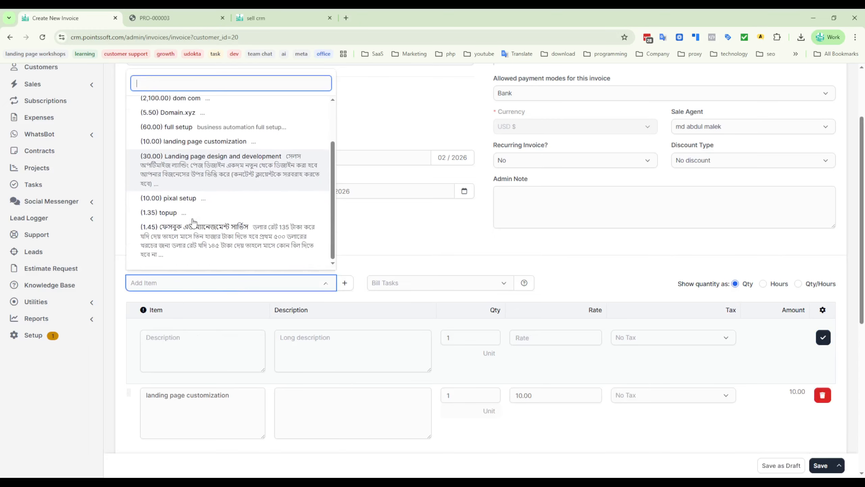
left_click(170, 198)
left_click(823, 338)
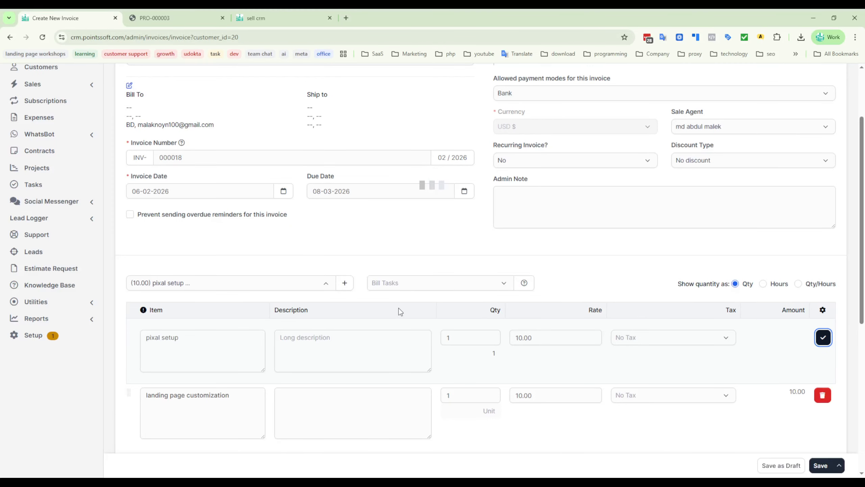
- Review the n1 customer's invoice details and item lines, and save the invoice
scroll(382, 224, "up", 3)
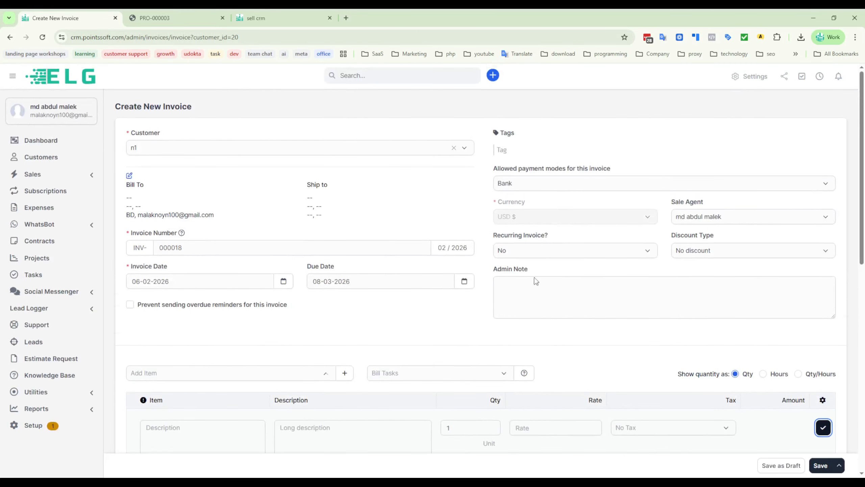
scroll(536, 280, "down", 9)
scroll(525, 284, "up", 9)
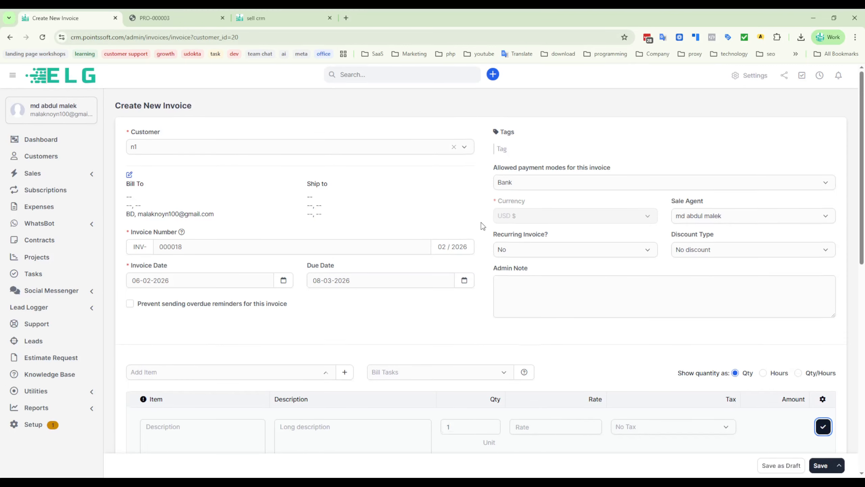
scroll(482, 224, "down", 6)
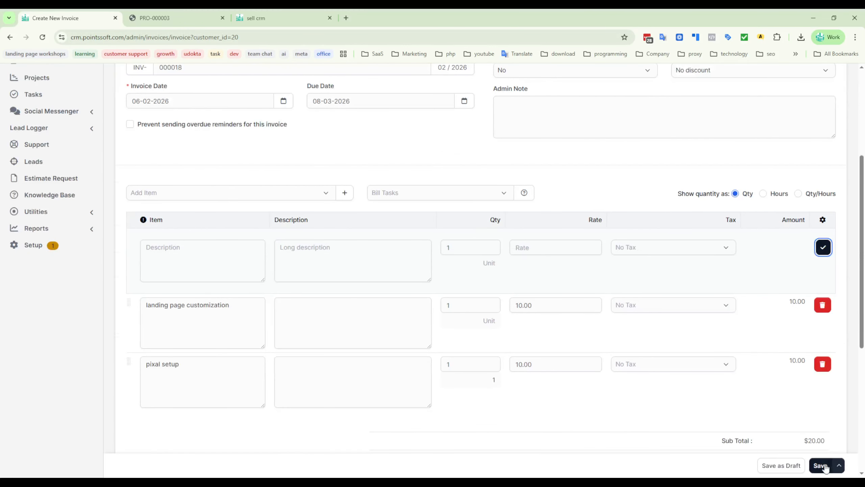
scroll(547, 239, "up", 6)
key("Return")
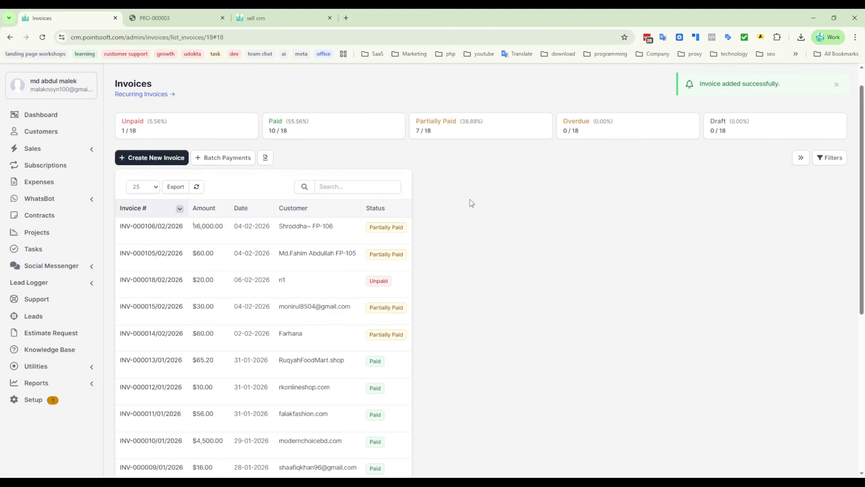
- Look through the customer list and open the profile of the abcd customer
left_click(41, 132)
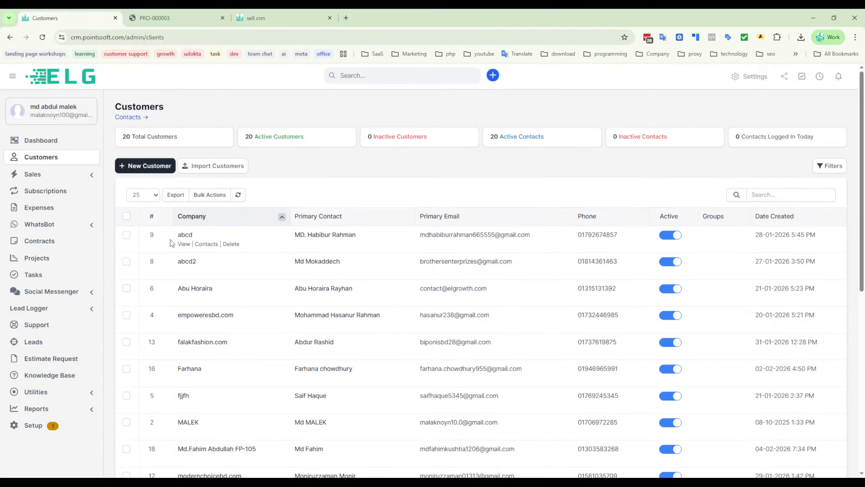
scroll(278, 298, "down", 8)
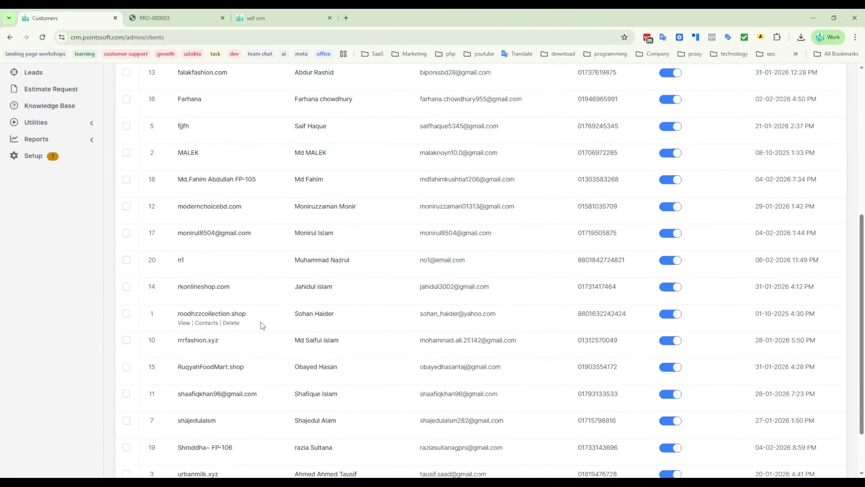
scroll(262, 322, "up", 8)
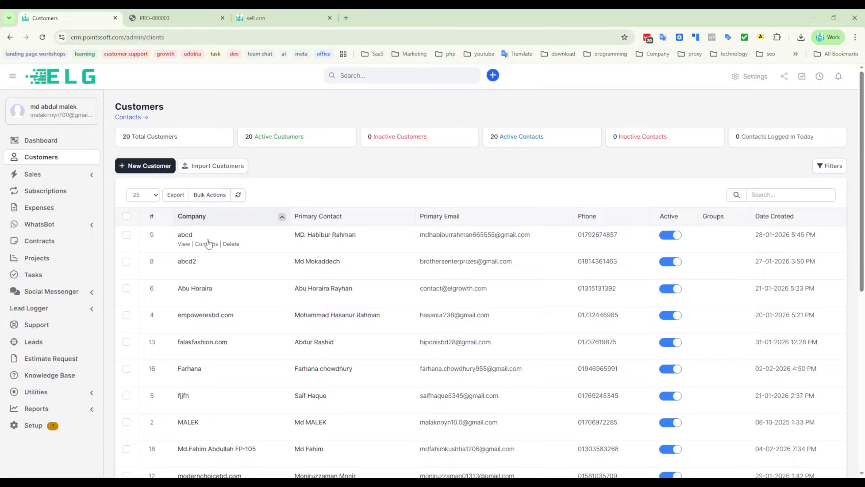
left_click(183, 245)
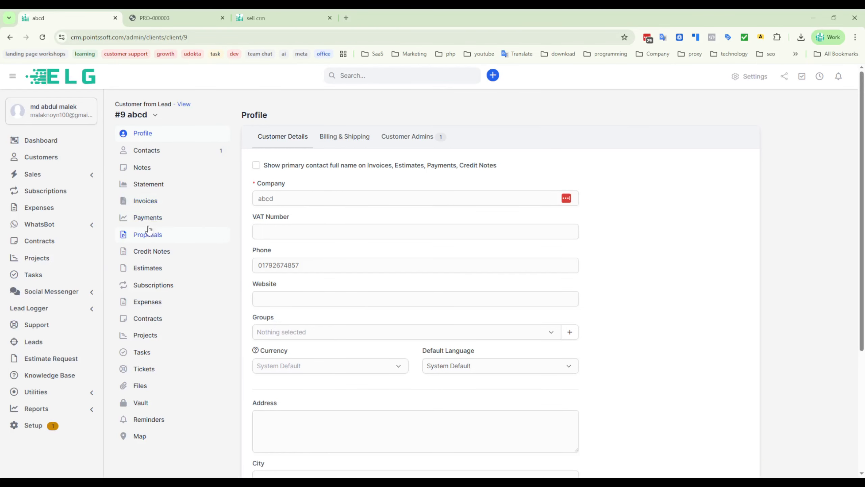
- Show the abcd customer's invoices, and go back to the customer's profile
left_click(140, 200)
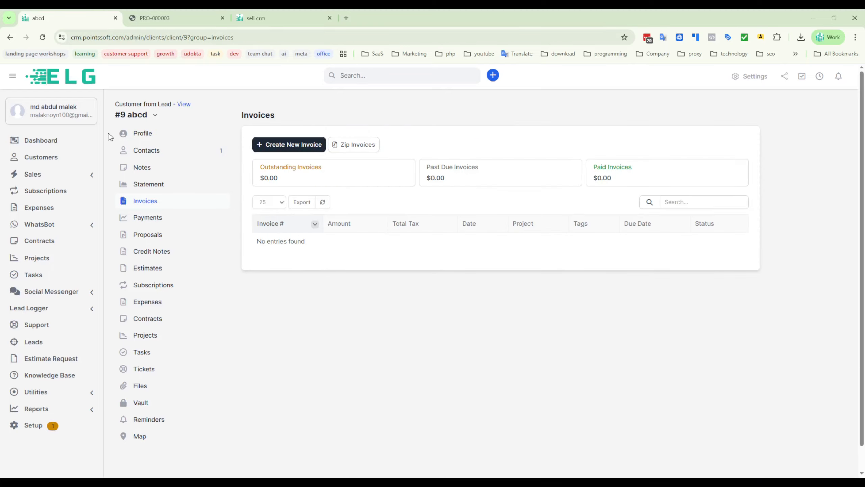
left_click(41, 161)
left_click(10, 38)
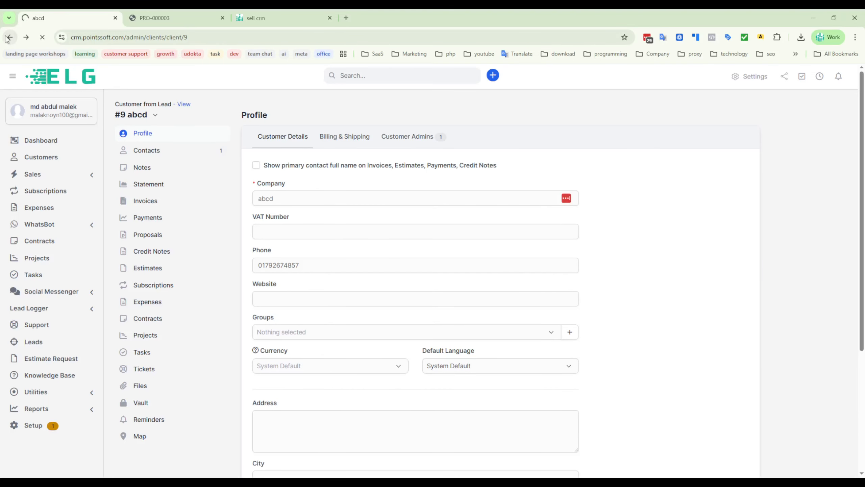
- Go back to the n1 customer's invoice list and open the unpaid invoice
left_click(10, 37)
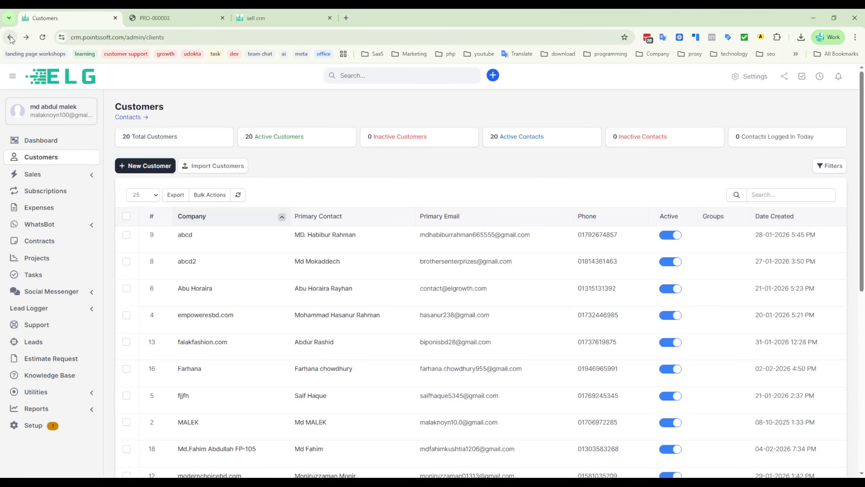
left_click(10, 37)
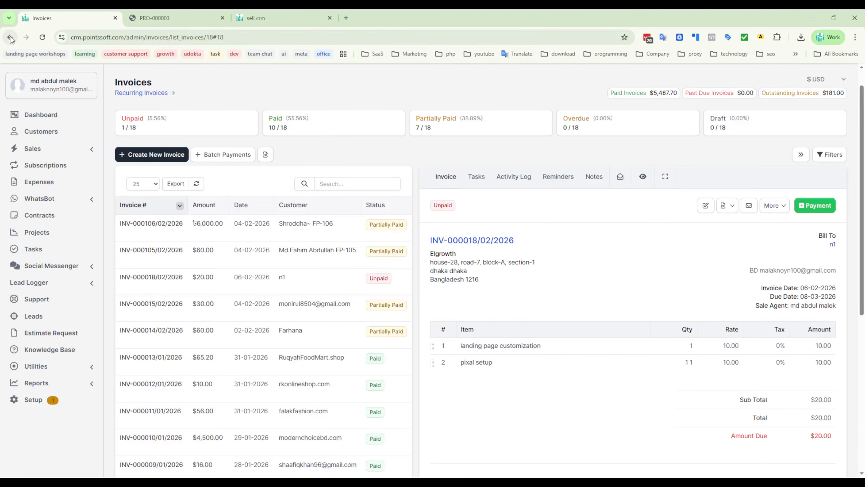
left_click(10, 37)
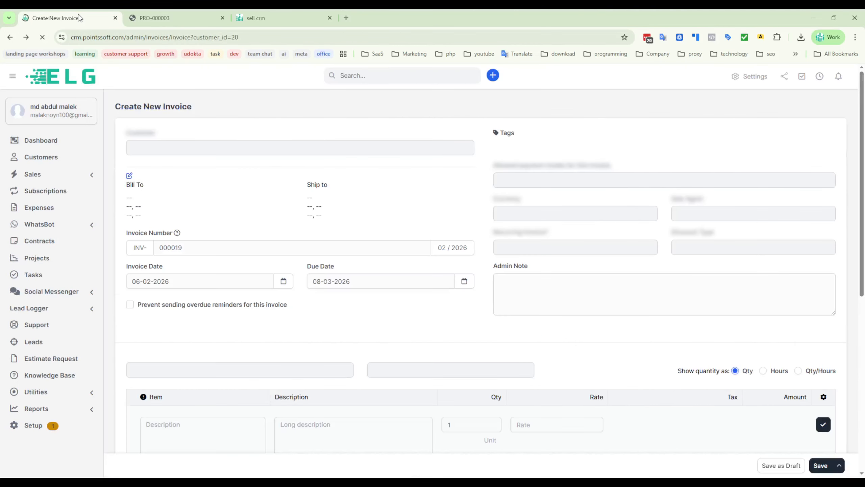
left_click(10, 39)
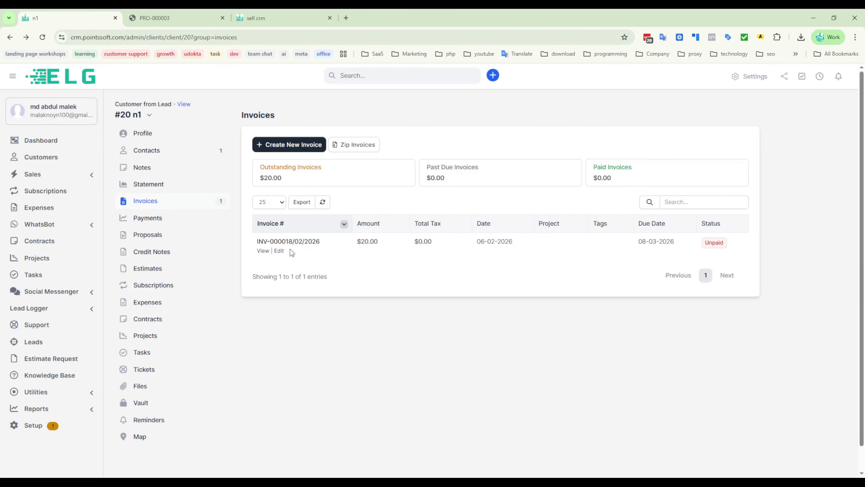
left_click(266, 243)
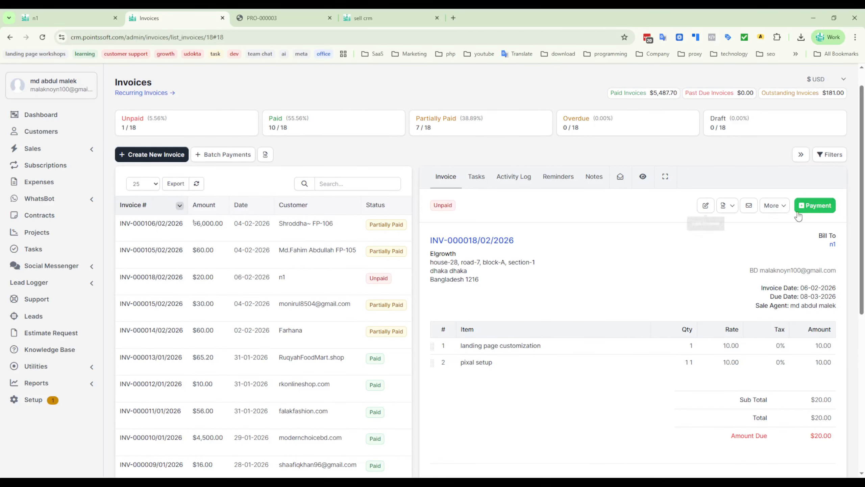
- Record a payment of 5 against the n1 customer's invoice, and check the payment amount and amount due on the receipt
left_click(818, 206)
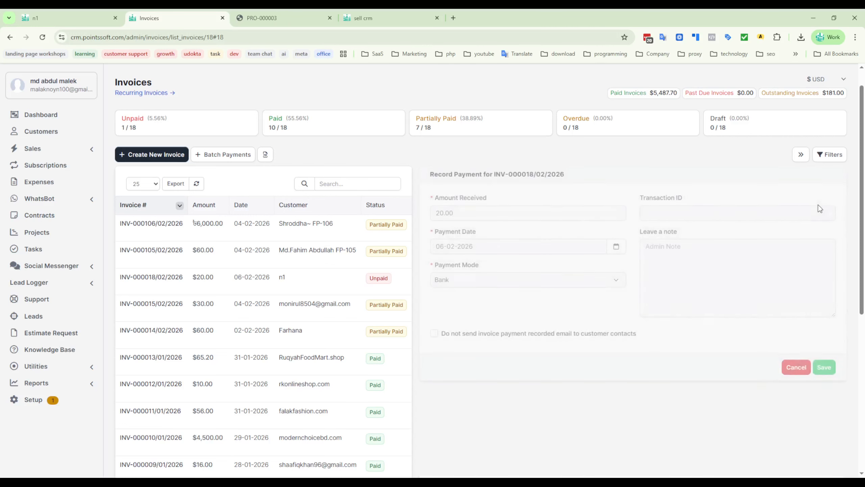
left_click_drag(468, 216, 433, 216)
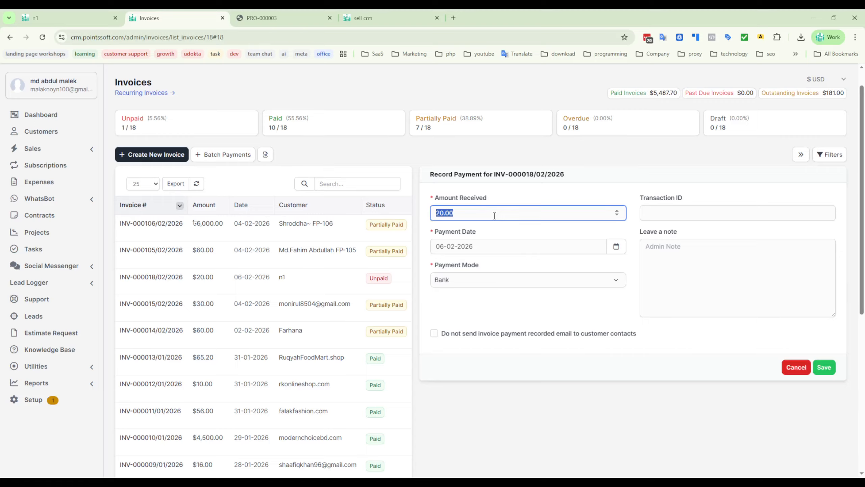
type("5")
left_click(824, 367)
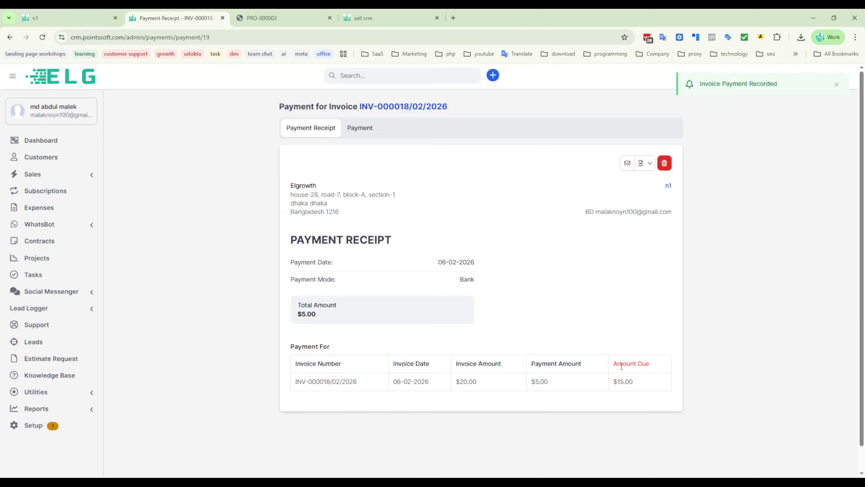
left_click_drag(659, 363, 601, 382)
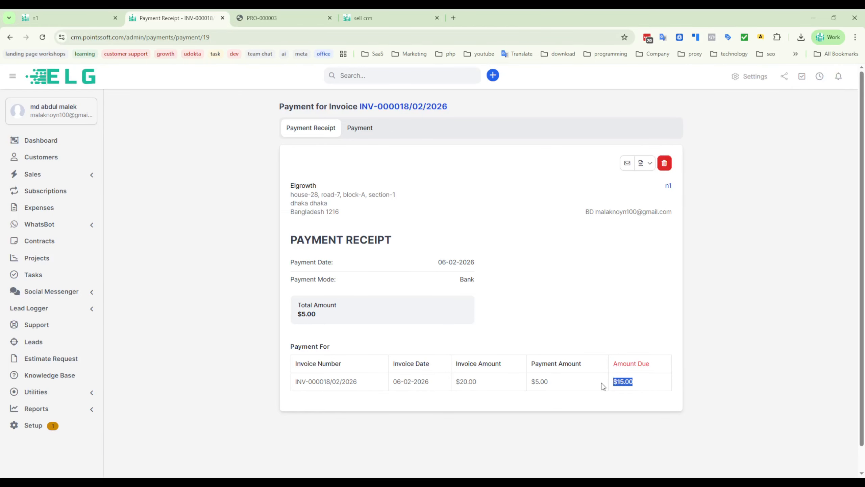
left_click_drag(531, 363, 532, 383)
left_click(517, 319)
- Set the recorded payment's amount received to 6 and save the payment
left_click(362, 128)
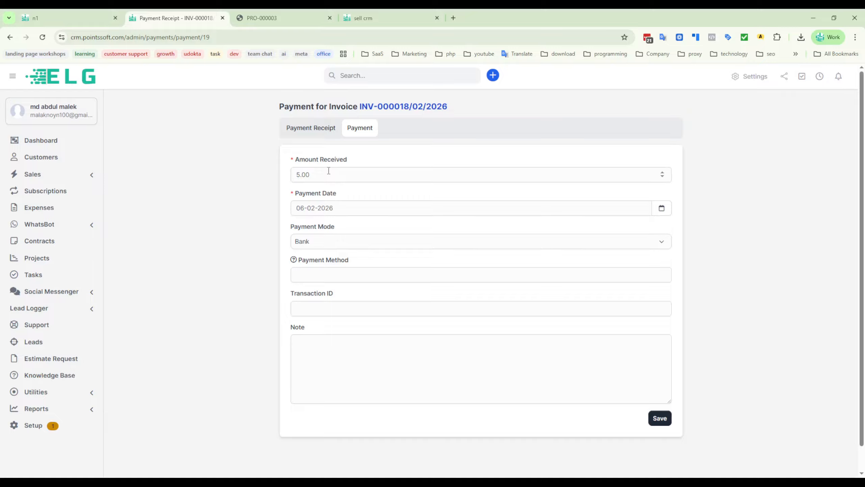
left_click_drag(327, 177, 258, 178)
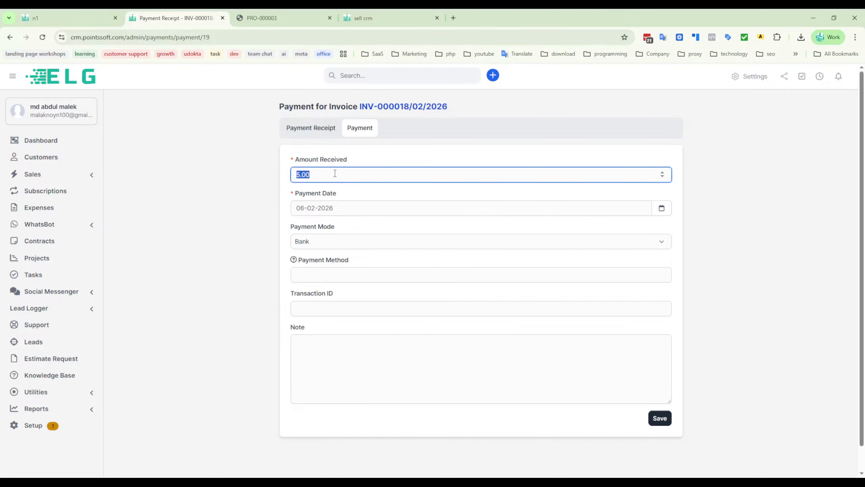
type("6")
left_click(659, 418)
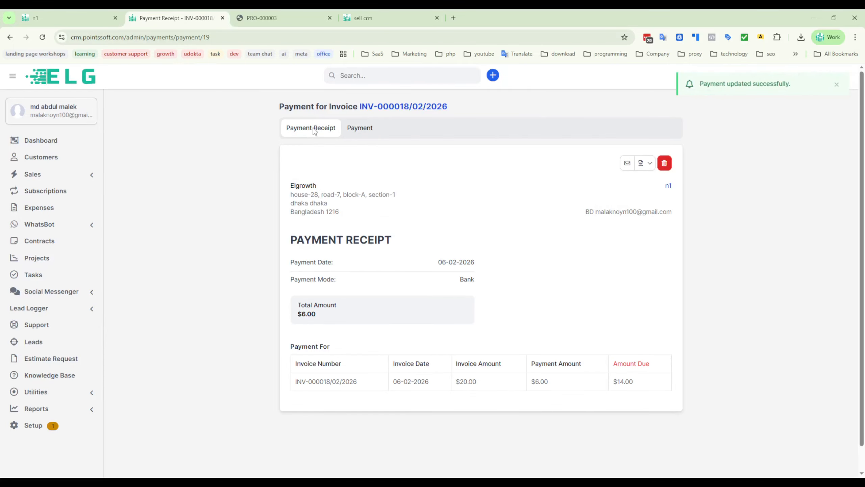
- Return to the n1 customer's page and look through the customer's invoices, payments and proposals
left_click(82, 18)
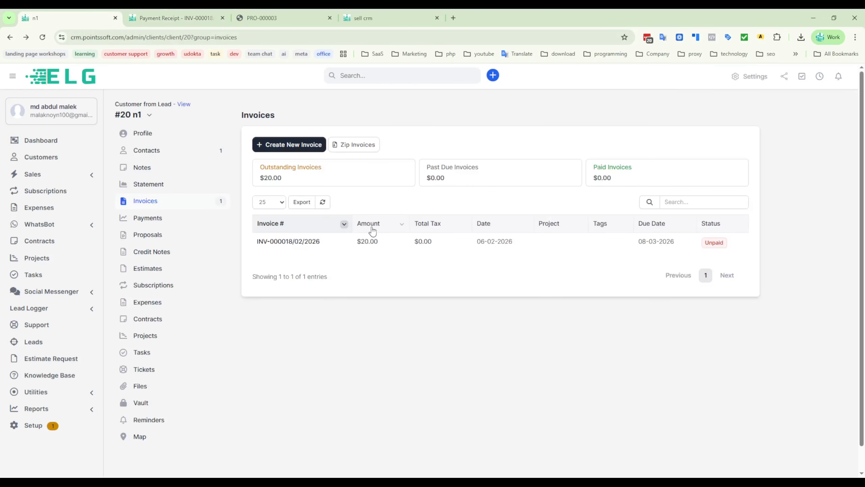
left_click(162, 219)
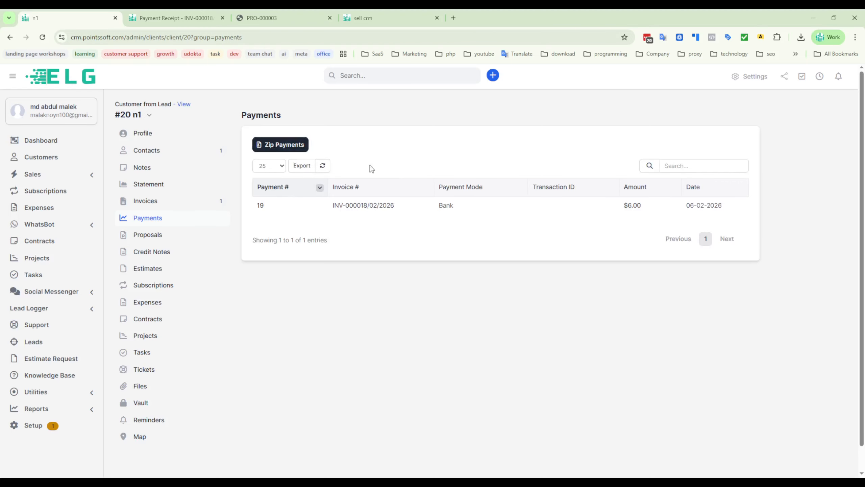
left_click(150, 234)
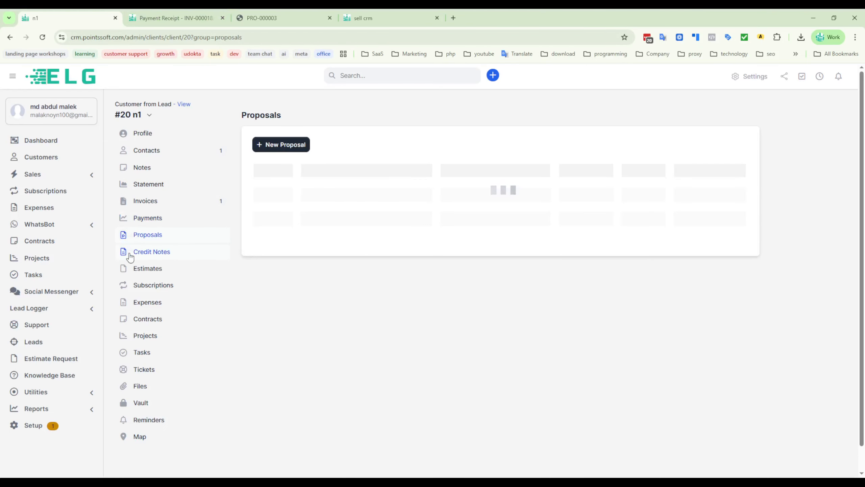
- Examine the n1 customer's credit notes and the blank new credit note form, and return to the credit notes
left_click(145, 252)
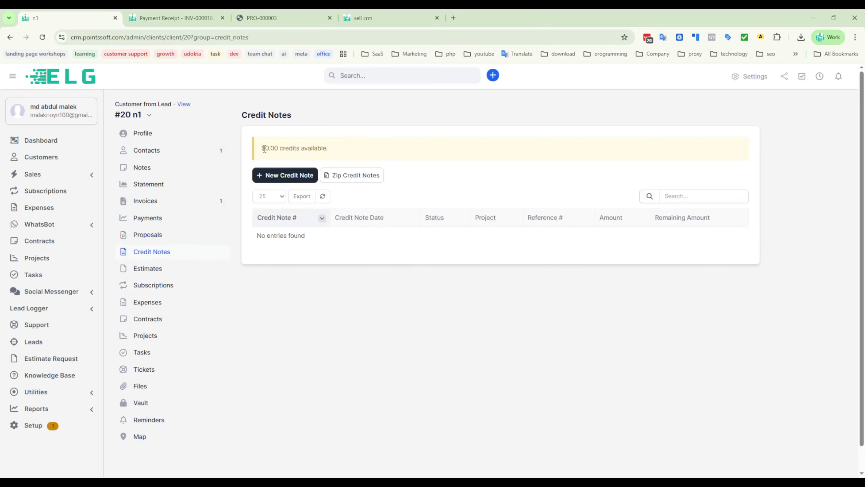
left_click_drag(264, 149, 386, 145)
left_click(283, 165)
left_click(289, 175)
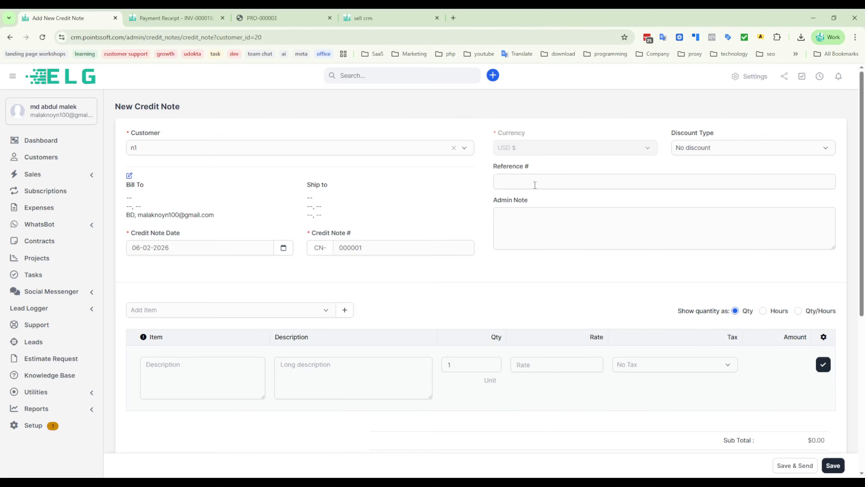
left_click(514, 181)
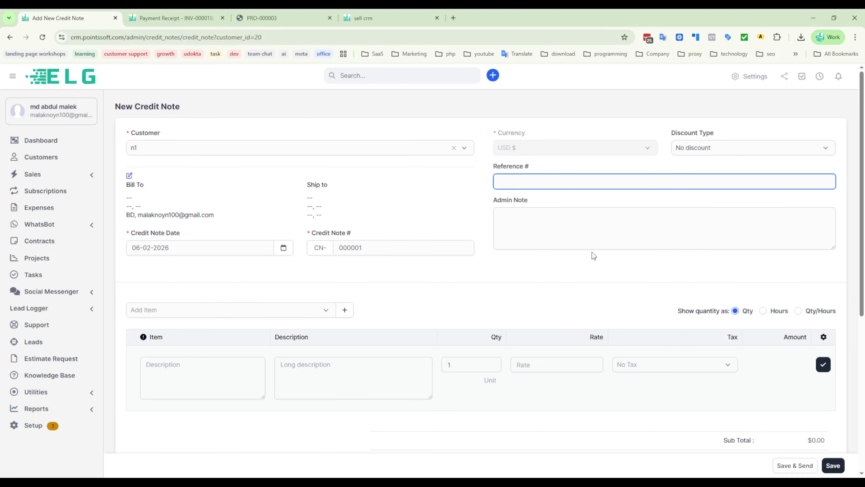
left_click(529, 233)
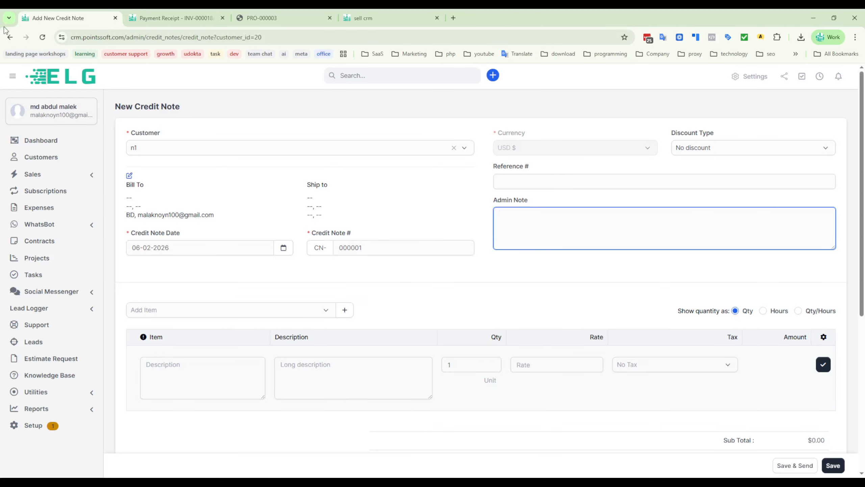
left_click(9, 37)
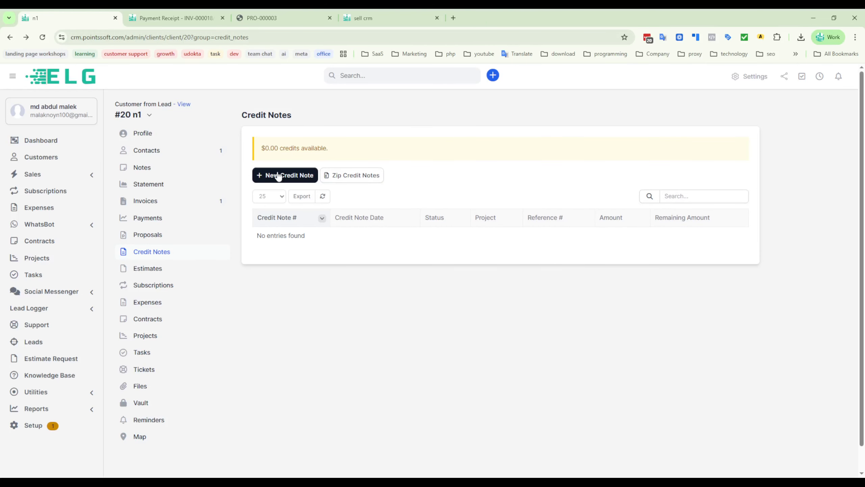
- Show the n1 customer's estimates and expenses
left_click(141, 269)
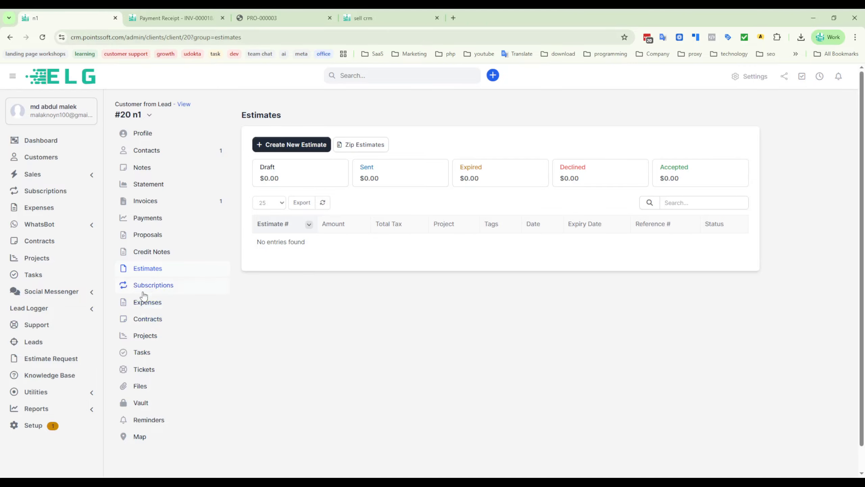
left_click(134, 307)
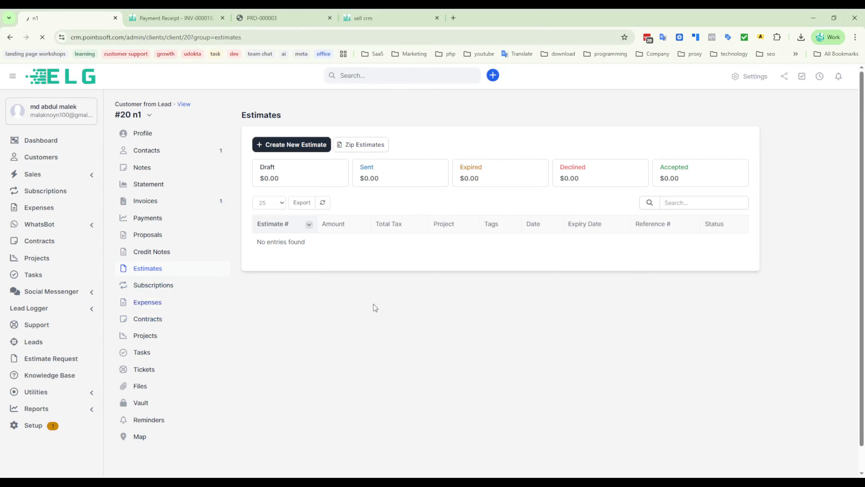
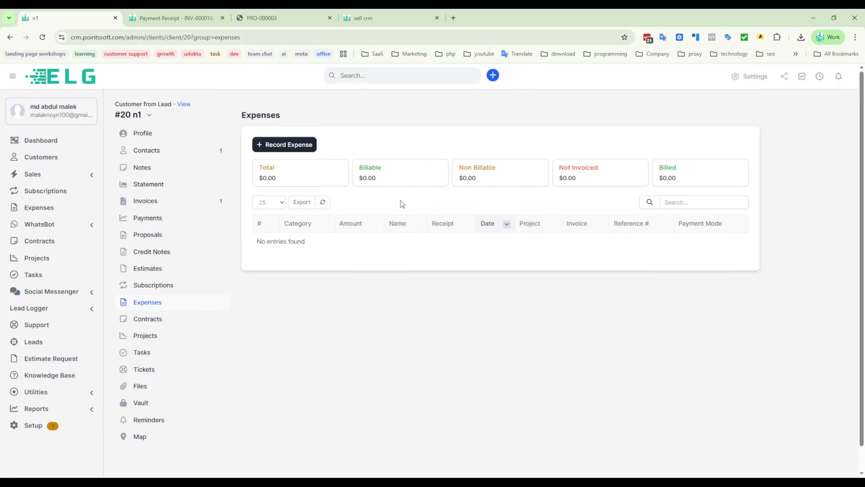
- Examine the n1 customer's contracts and the blank new contract form, and return to the contracts
left_click(144, 324)
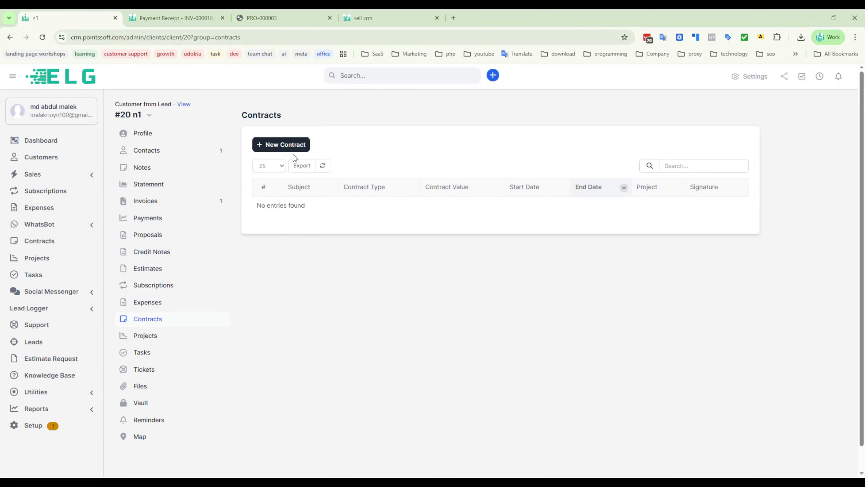
left_click(276, 149)
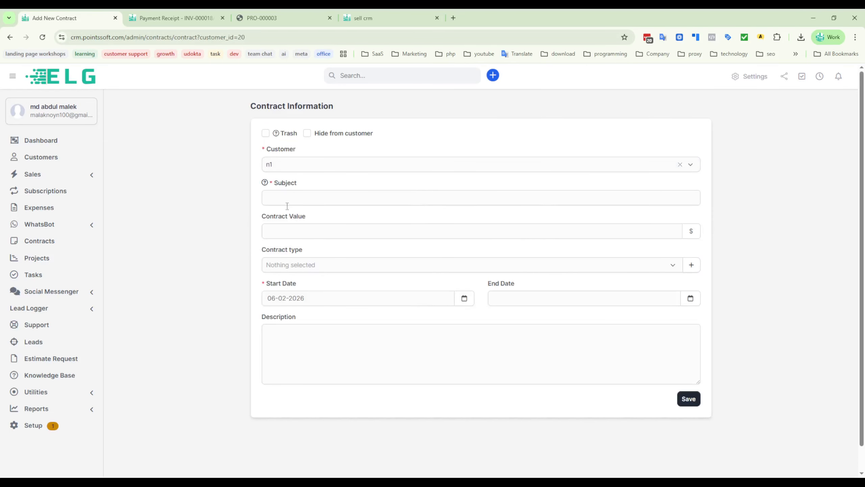
left_click(319, 232)
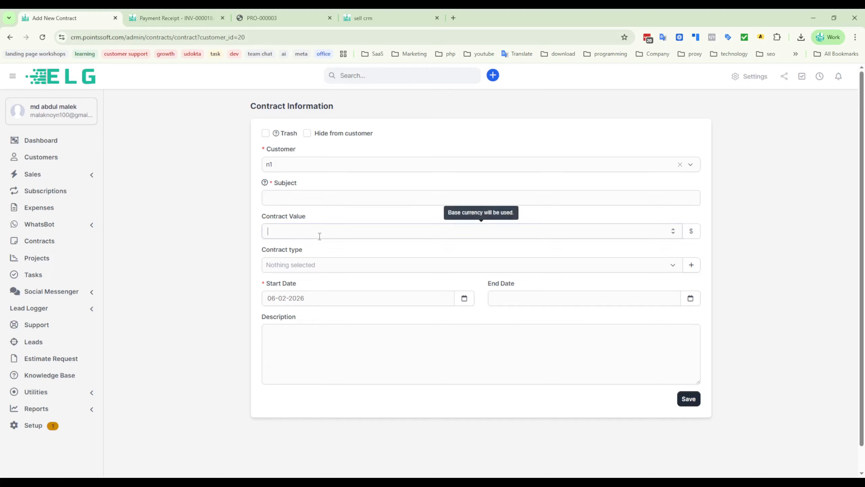
left_click(289, 197)
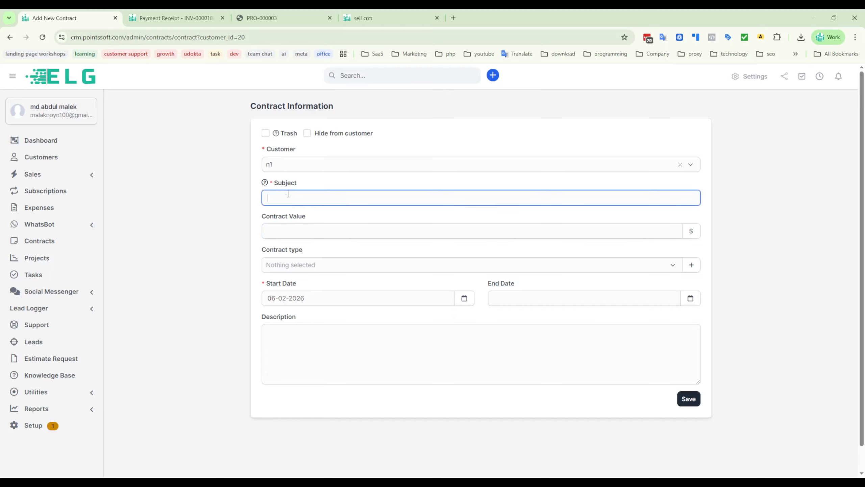
mouse_move(265, 183)
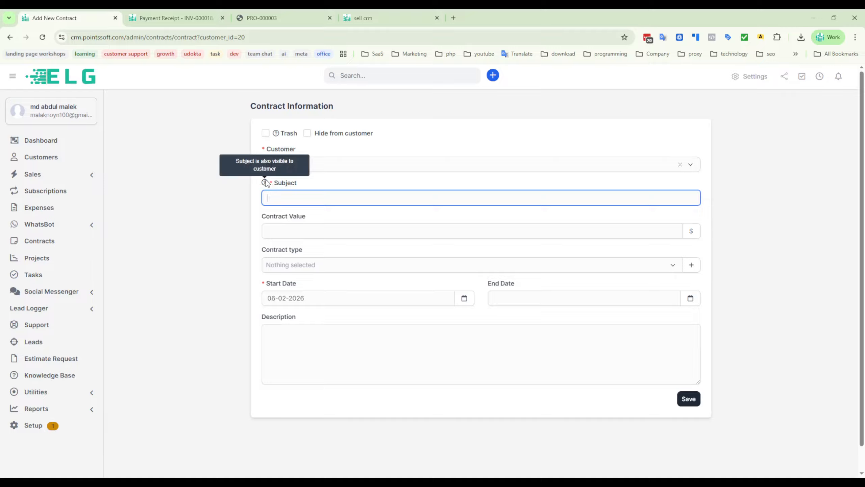
left_click_drag(275, 184, 431, 179)
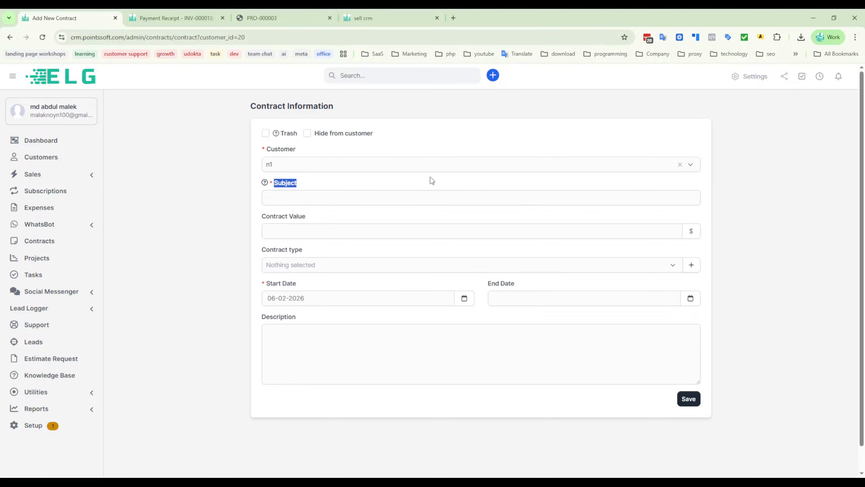
left_click(436, 179)
left_click(10, 37)
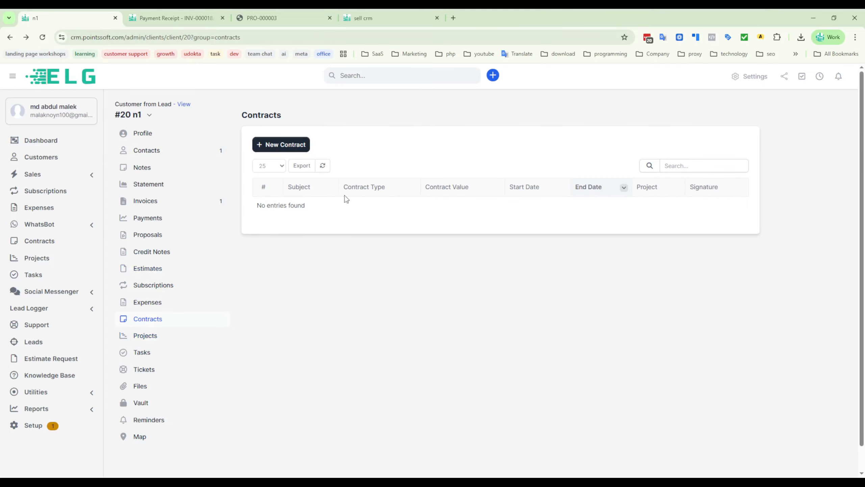
- Start a new project for the n1 customer named customized with the Task Hours billing type
scroll(181, 300, "down", 1)
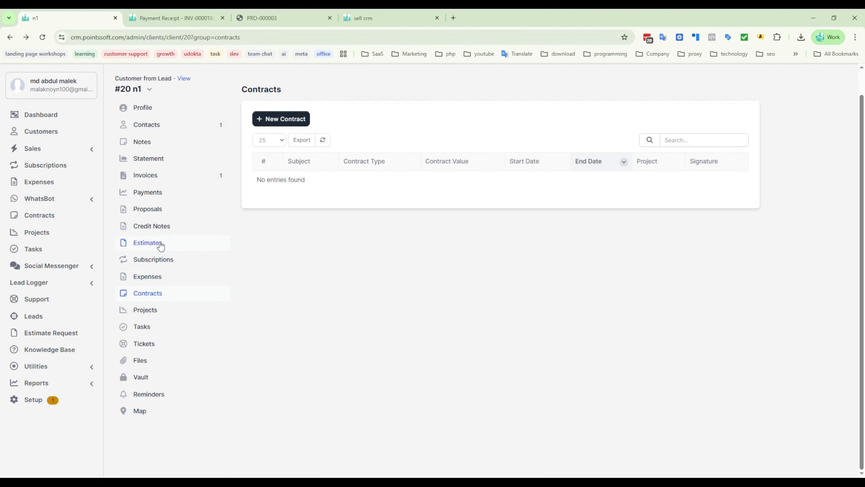
left_click(154, 316)
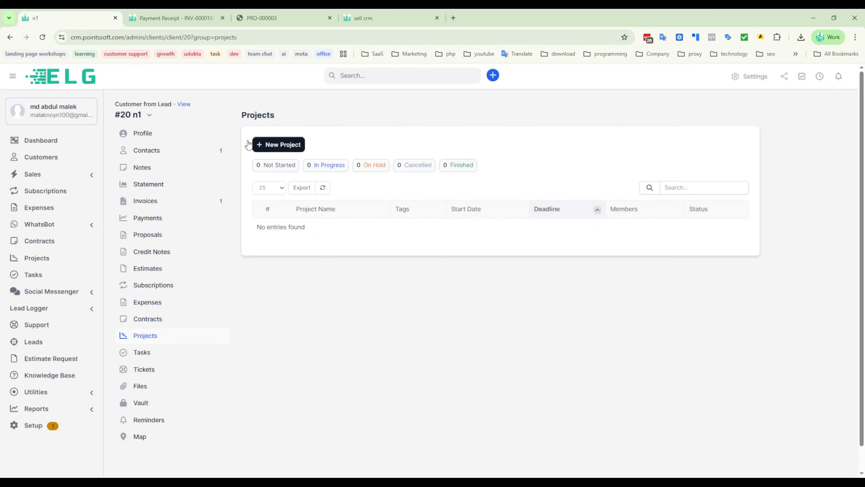
left_click(285, 147)
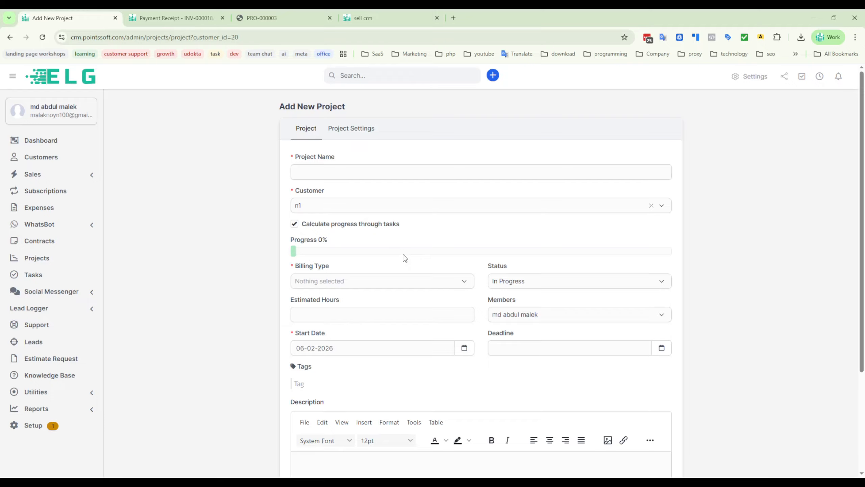
left_click(319, 170)
type("customized")
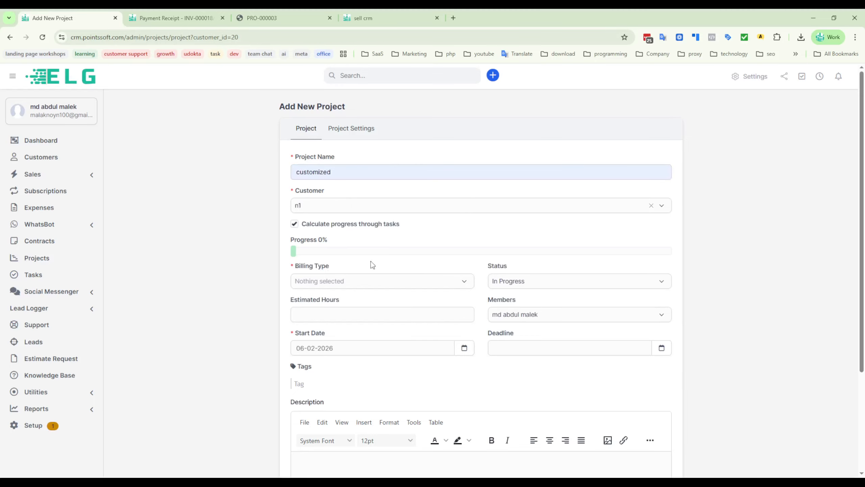
left_click(338, 282)
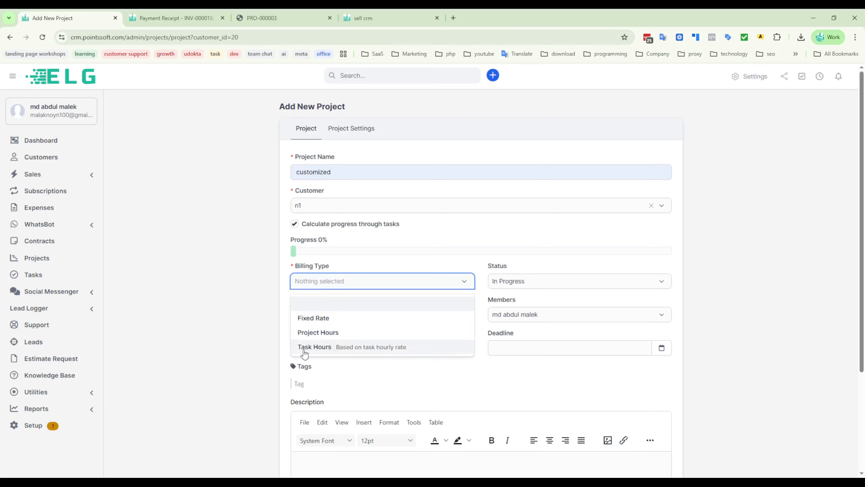
left_click(328, 349)
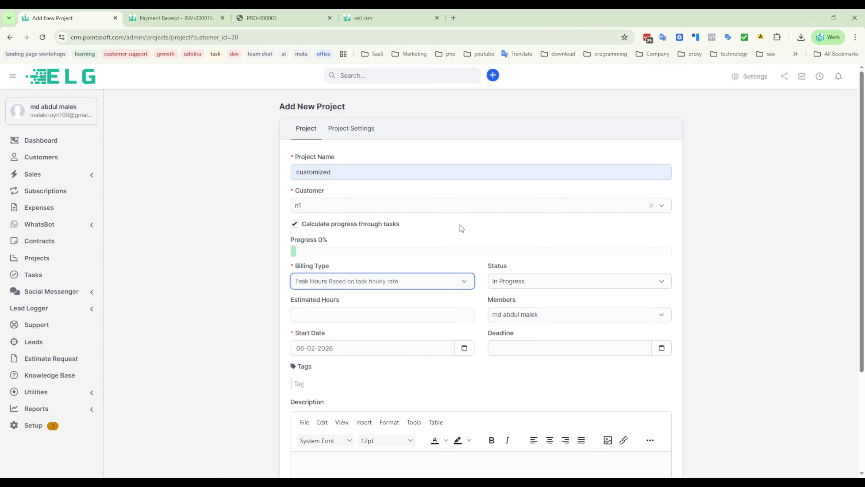
- Try the Finished status for the new project, and set it back to In Progress
left_click(521, 285)
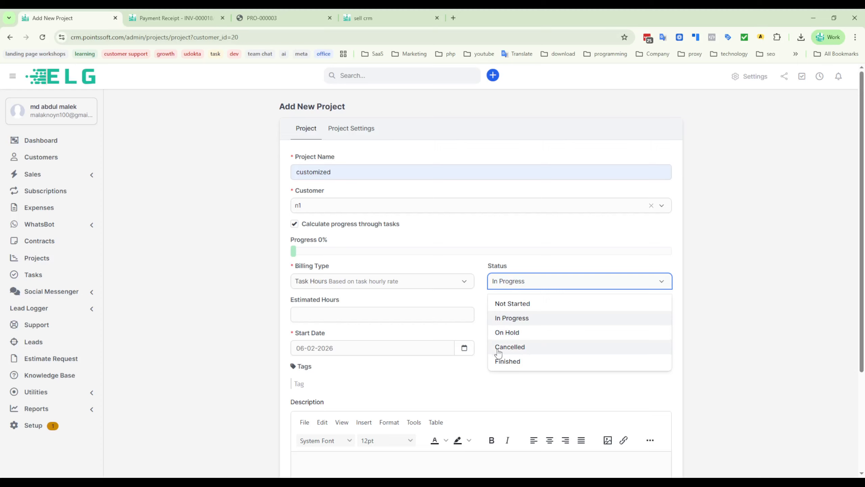
left_click(501, 363)
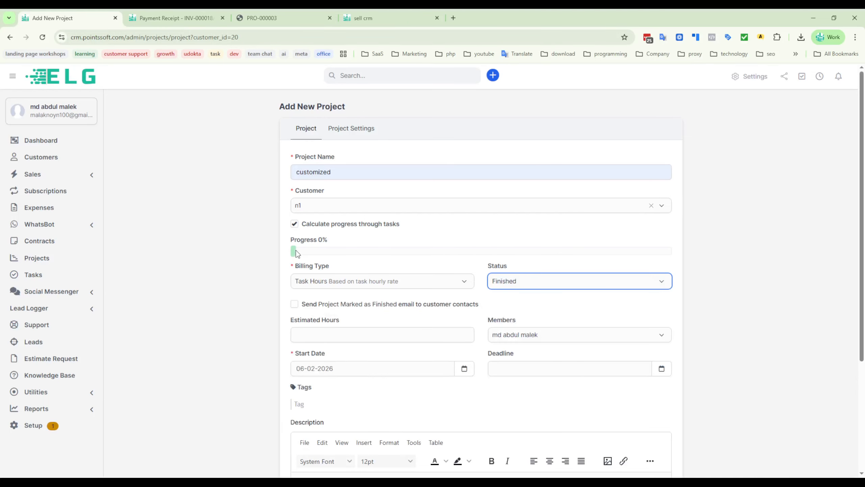
left_click(517, 286)
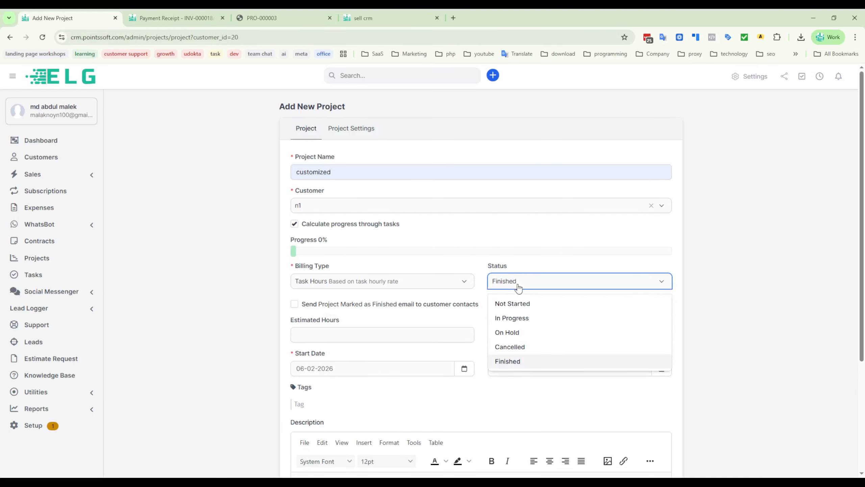
left_click(542, 318)
left_click(242, 276)
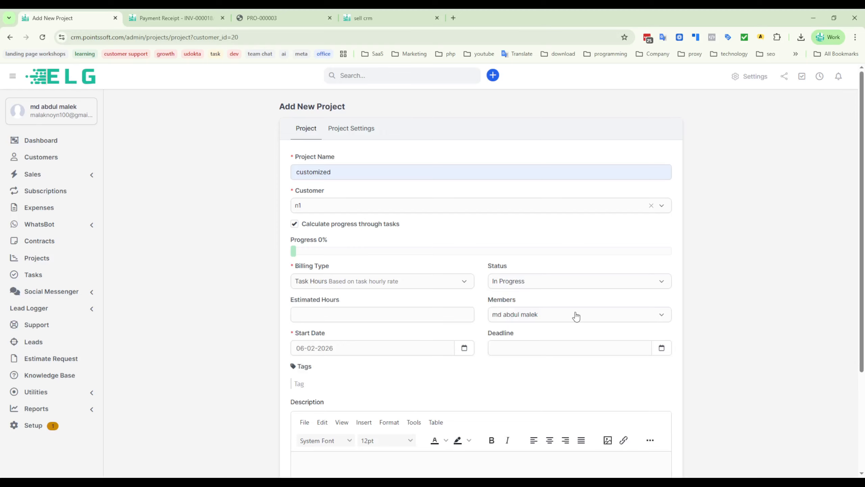
- Compare the rate and hours fields offered by the Fixed Rate, Project Hours and Task Hours billing types
left_click(328, 316)
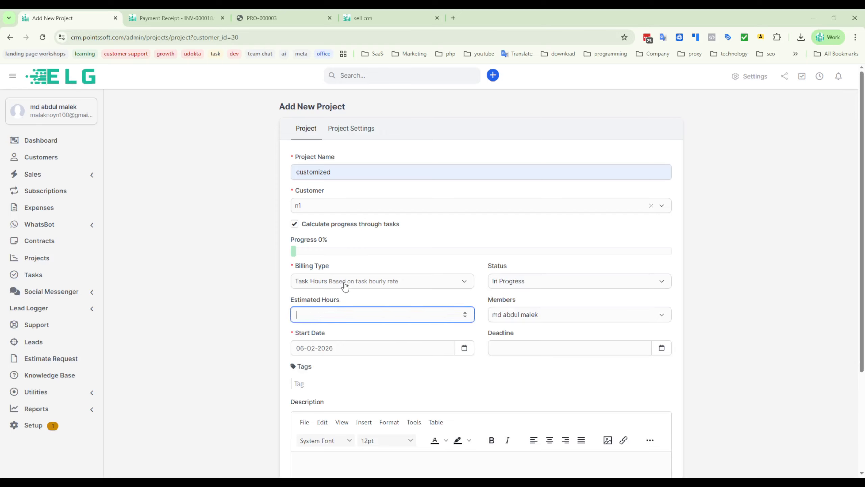
left_click(321, 286)
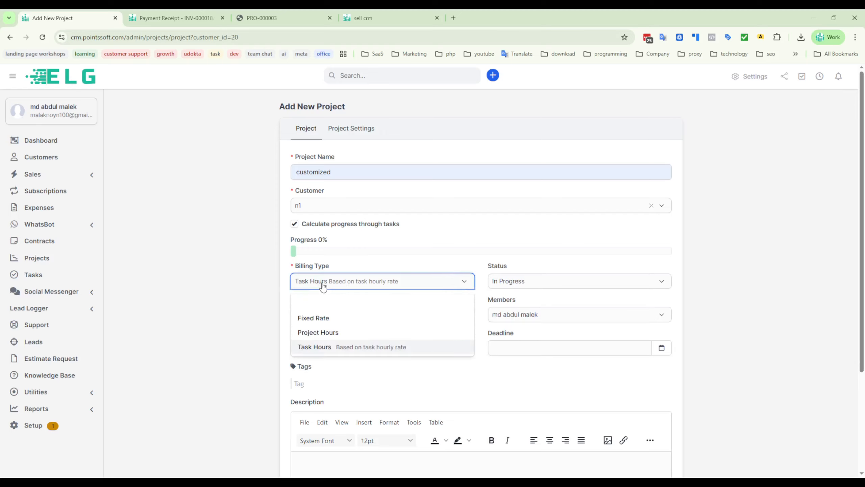
left_click(316, 319)
left_click(325, 315)
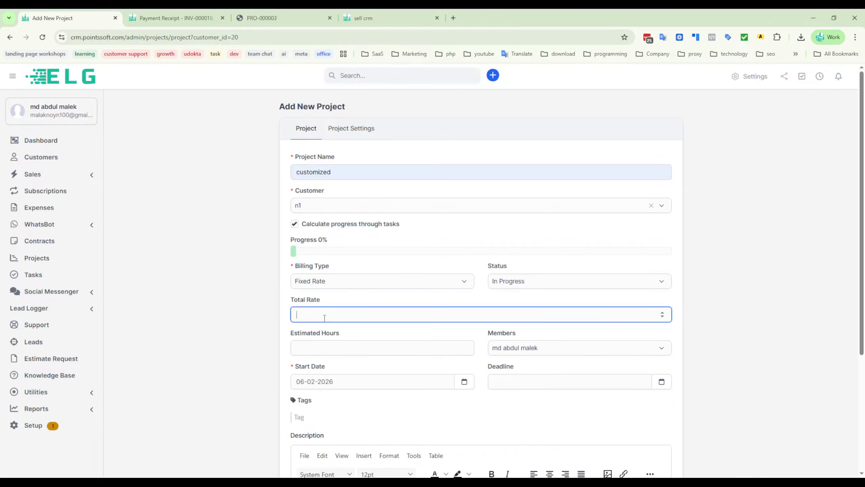
left_click(342, 286)
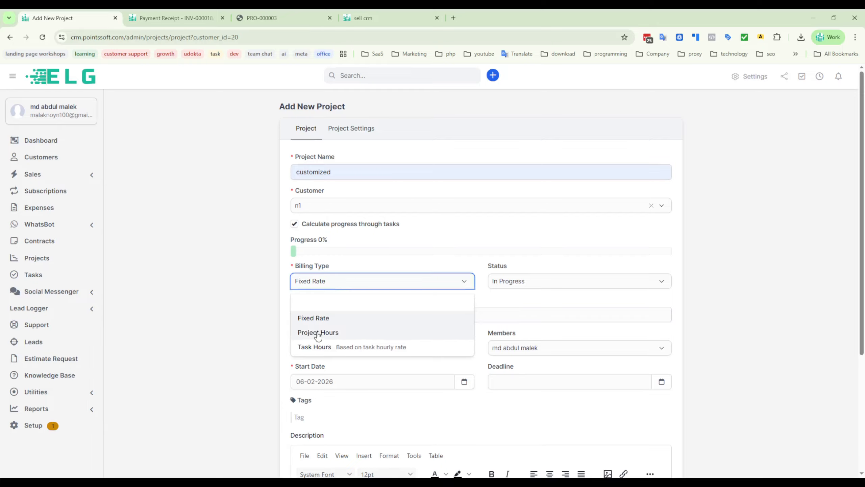
left_click(316, 332)
left_click(295, 309)
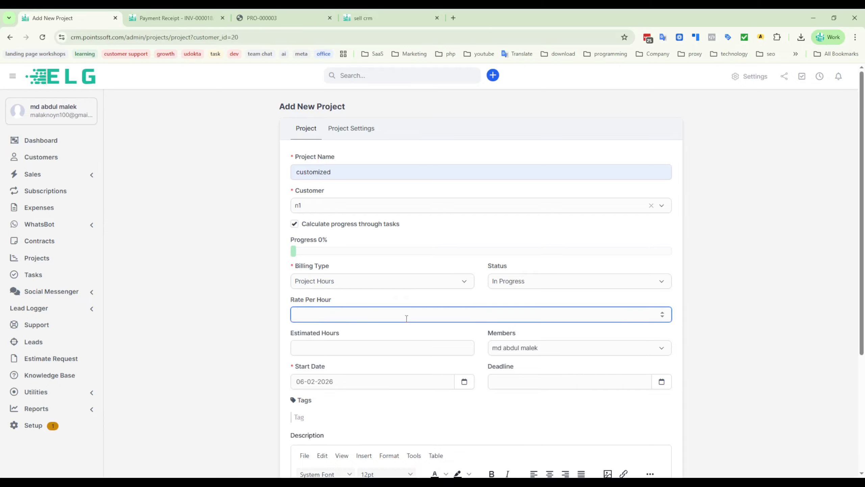
left_click(232, 299)
left_click(330, 281)
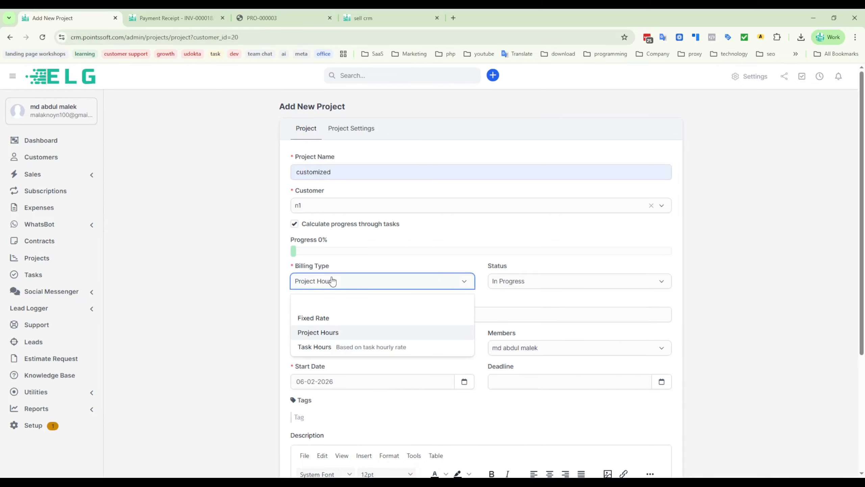
left_click(315, 347)
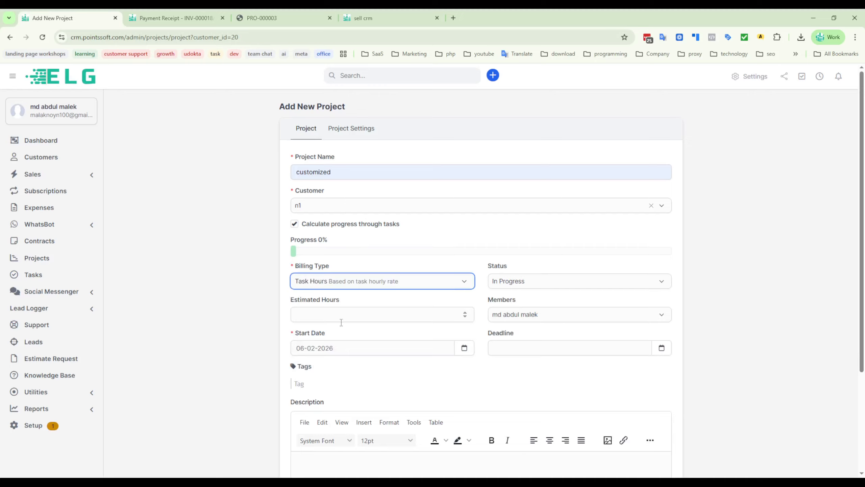
left_click(321, 313)
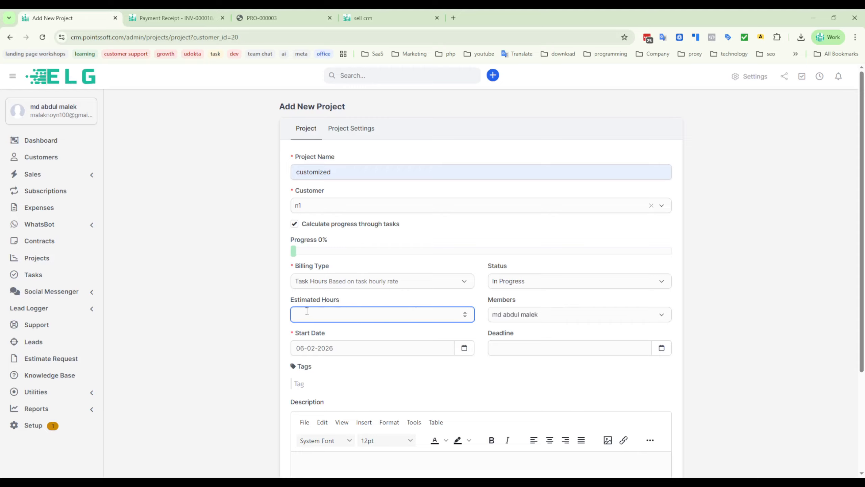
- Set the new project's billing type to Fixed Rate with a total rate of 5000
left_click(380, 283)
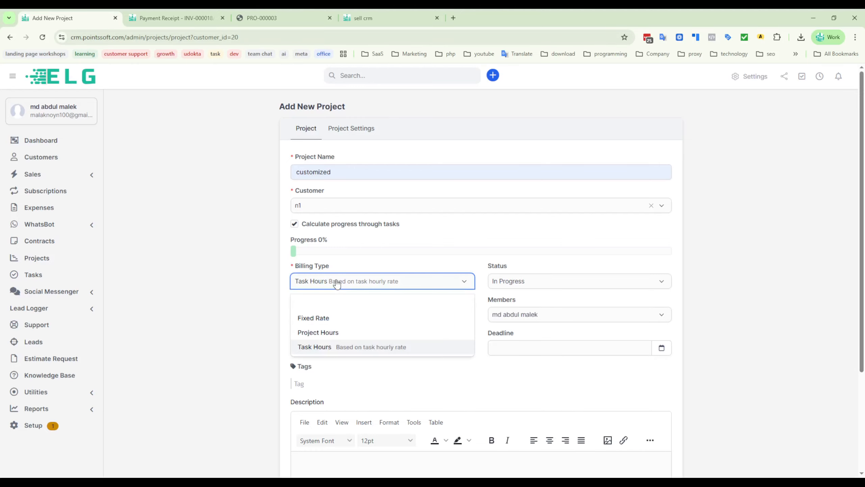
left_click(310, 318)
left_click(322, 315)
type("5000")
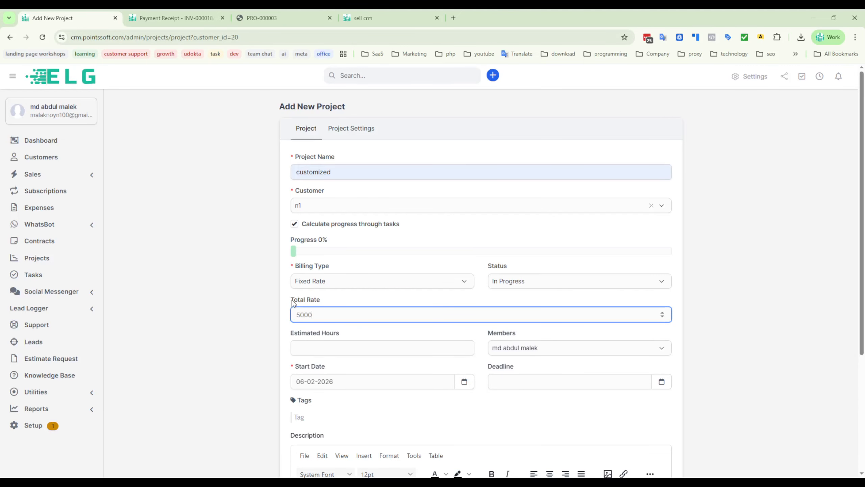
left_click(226, 313)
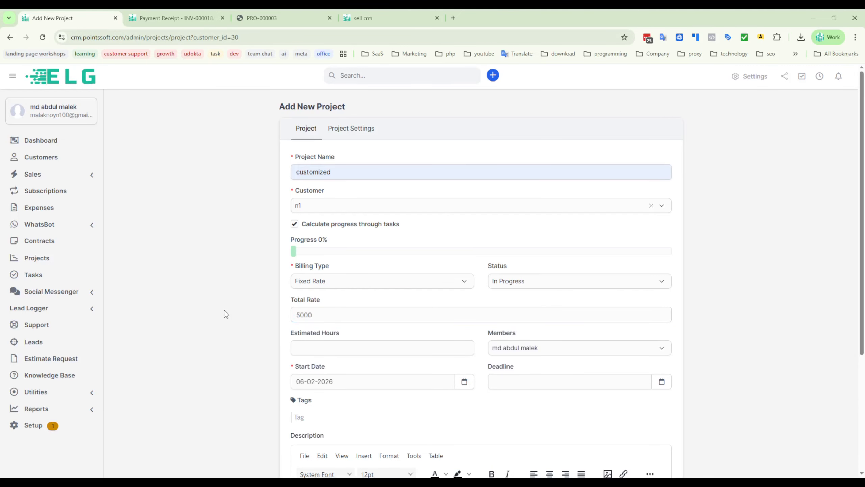
- Look through the remaining fields of the new project form and the customer permissions in its project settings
scroll(380, 339, "down", 5)
scroll(255, 290, "up", 3)
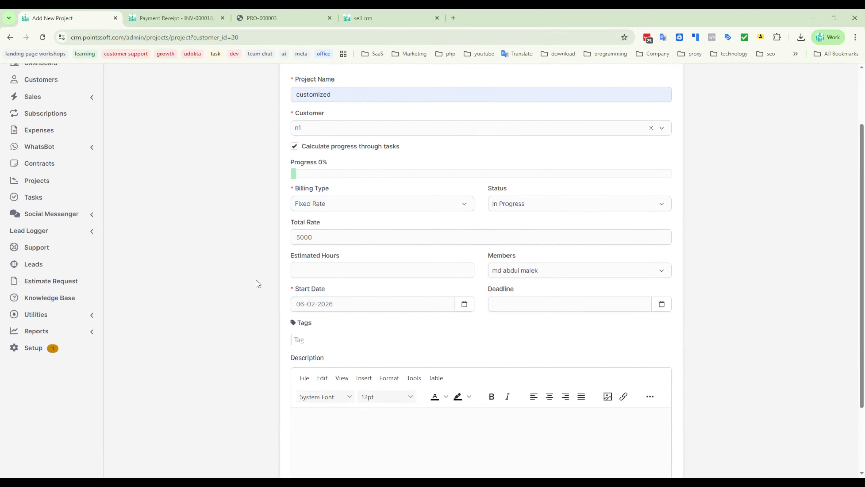
scroll(453, 324, "down", 3)
scroll(477, 246, "up", 3)
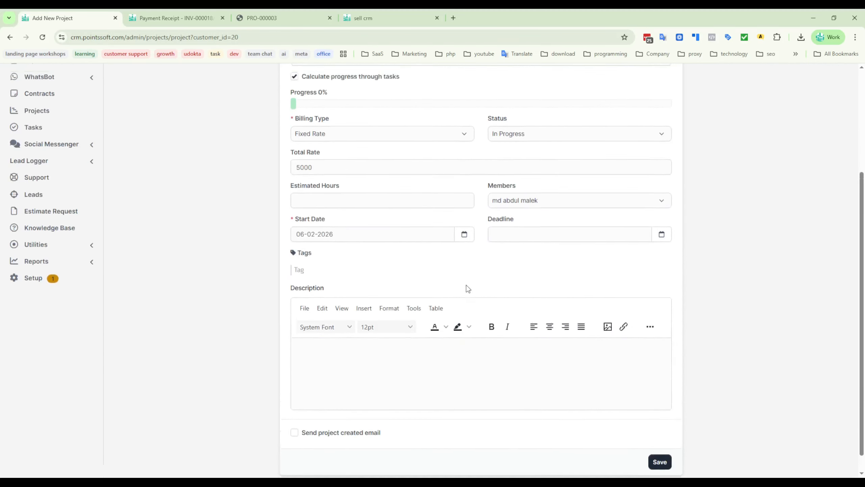
scroll(511, 239, "up", 2)
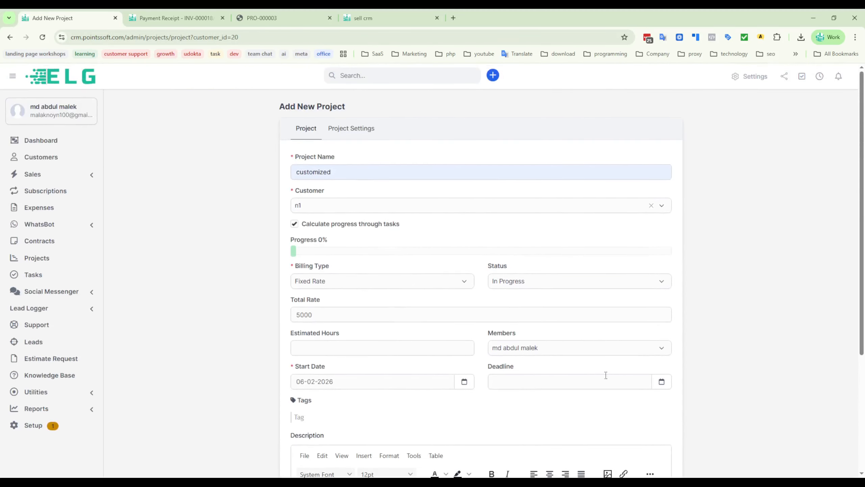
scroll(640, 341, "down", 3)
scroll(398, 313, "up", 1)
scroll(399, 313, "up", 2)
left_click(339, 128)
scroll(433, 324, "down", 5)
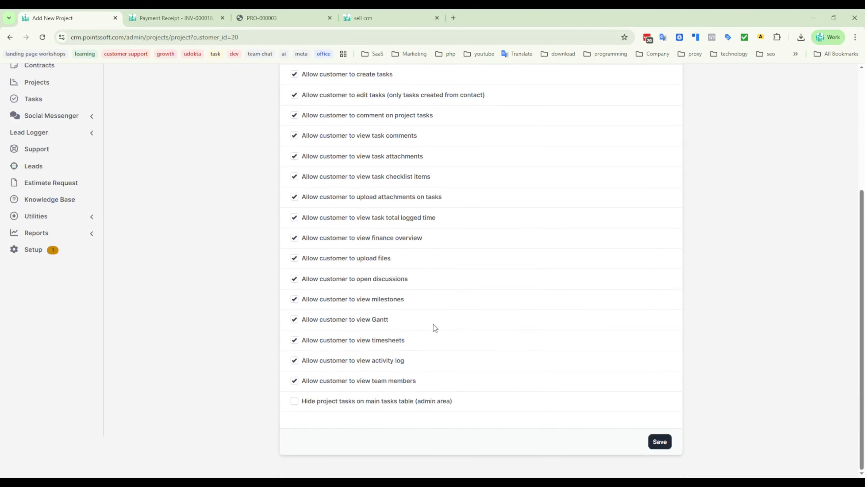
scroll(383, 328, "up", 5)
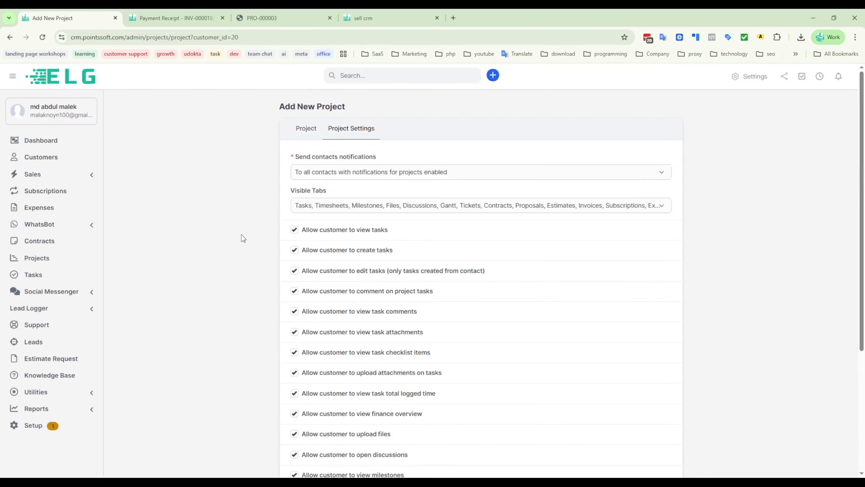
- Leave the new project form without saving and show the n1 customer's tasks
left_click(10, 37)
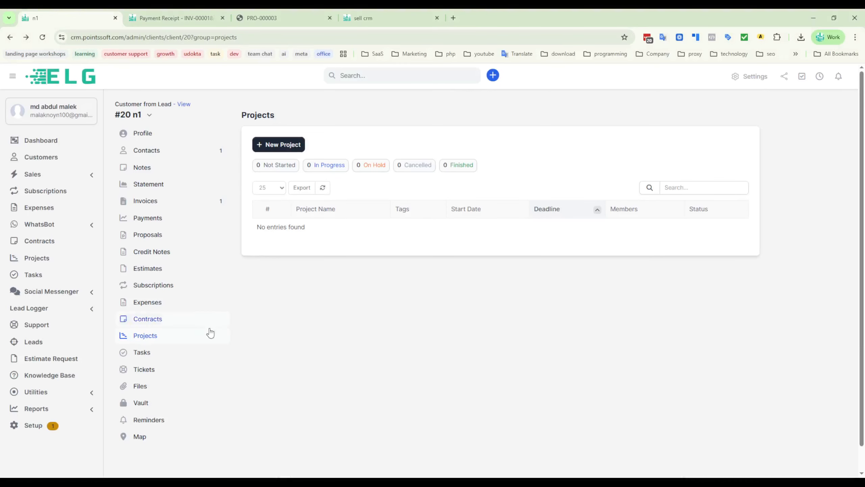
left_click(143, 353)
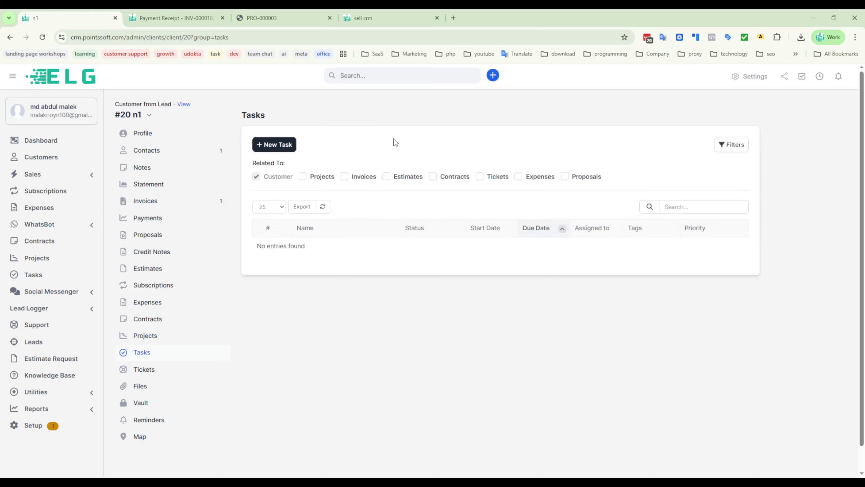
- Start a new task for the n1 customer and look over its subject and hourly rate fields
left_click(272, 147)
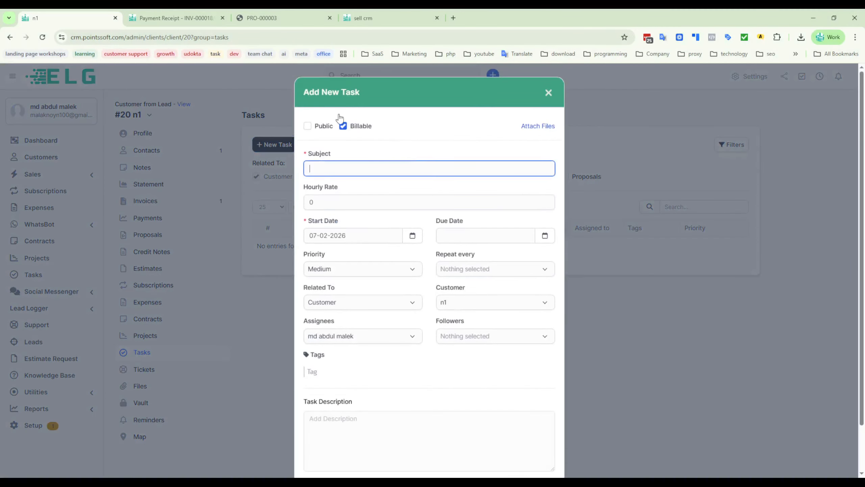
left_click_drag(301, 89, 398, 94)
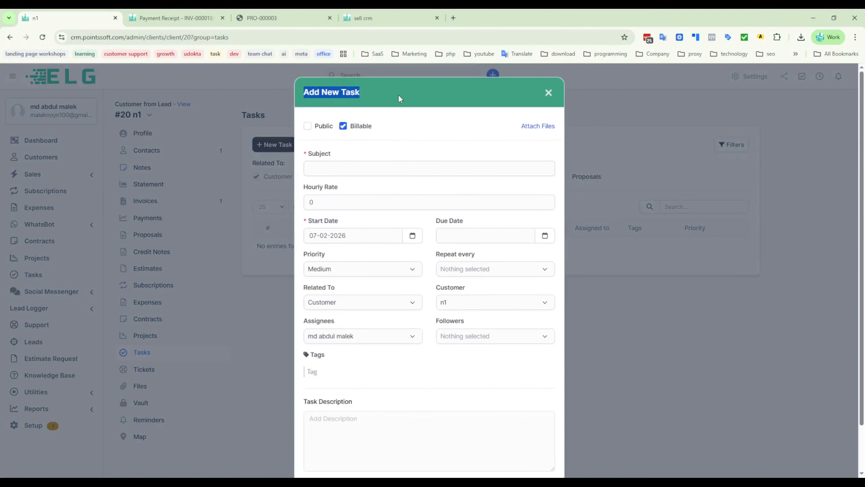
left_click(459, 95)
left_click(344, 165)
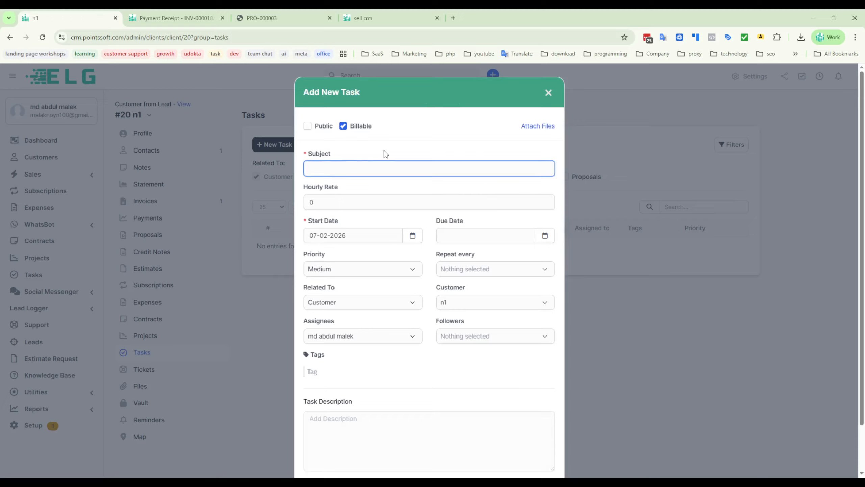
left_click(456, 193)
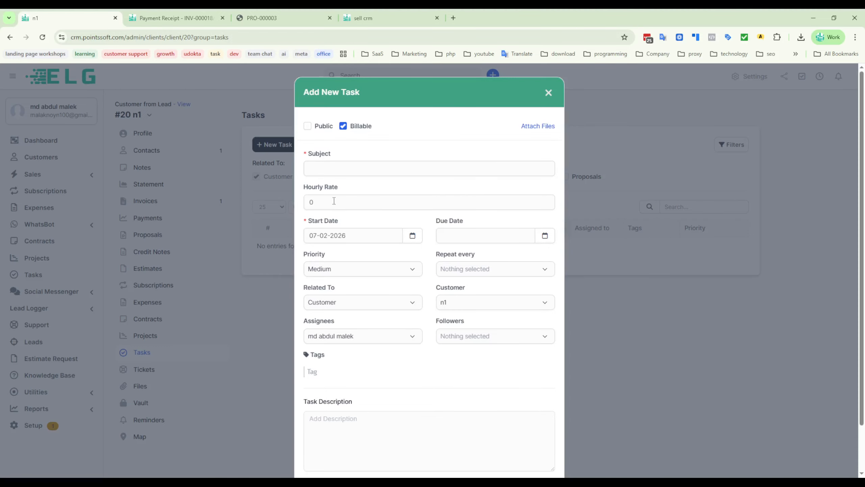
key("Tab")
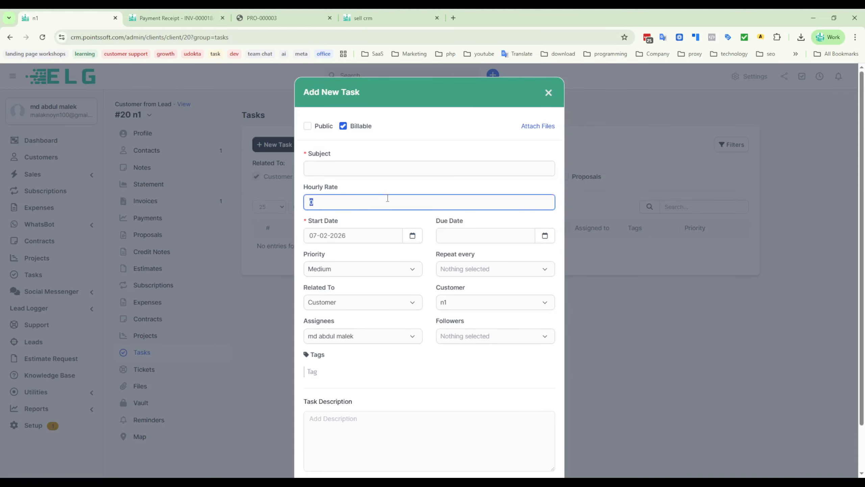
- Try turning the new task's Billable option off and back on to demonstrate it alongside the hourly rate
left_click(344, 128)
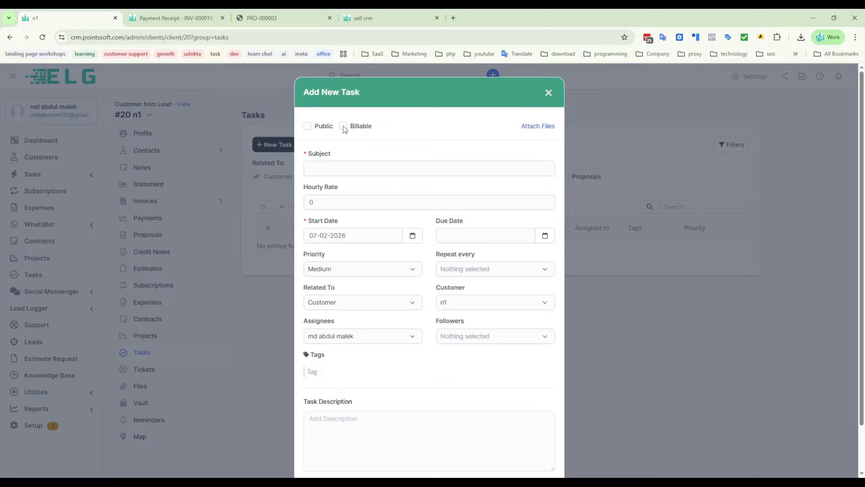
left_click(343, 127)
left_click(331, 167)
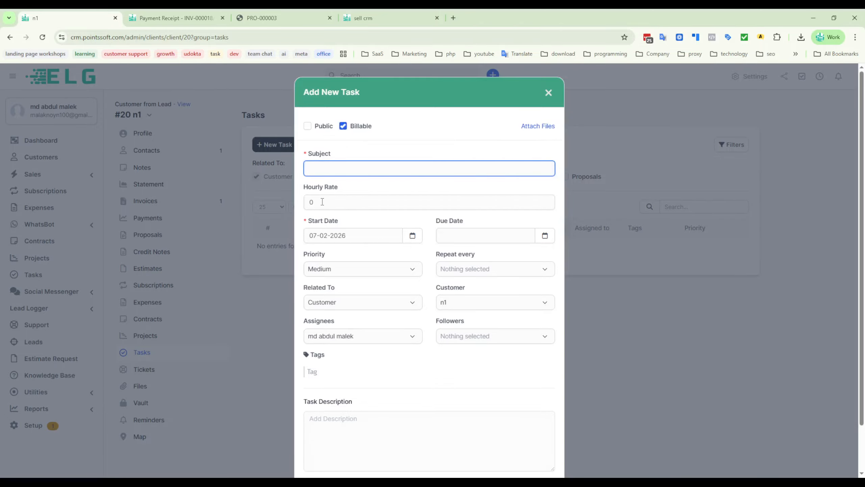
key("Tab")
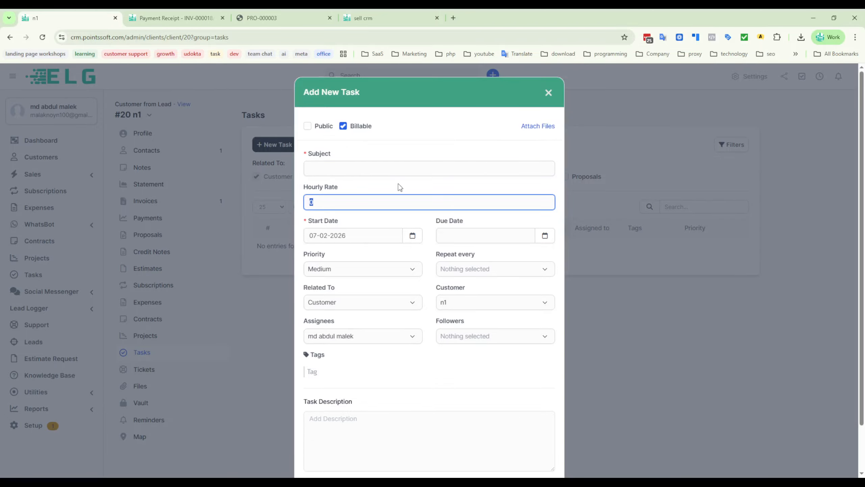
left_click(343, 127)
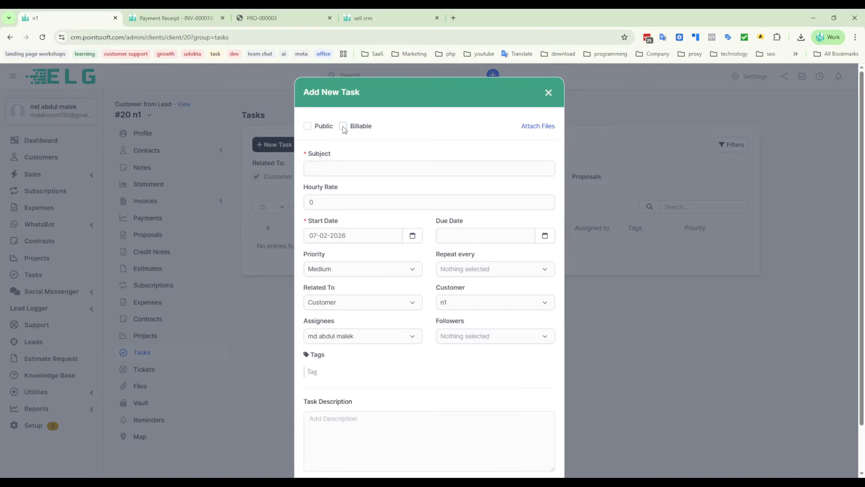
left_click(343, 127)
- Set the new task's hourly rate to 5
double_click(325, 204)
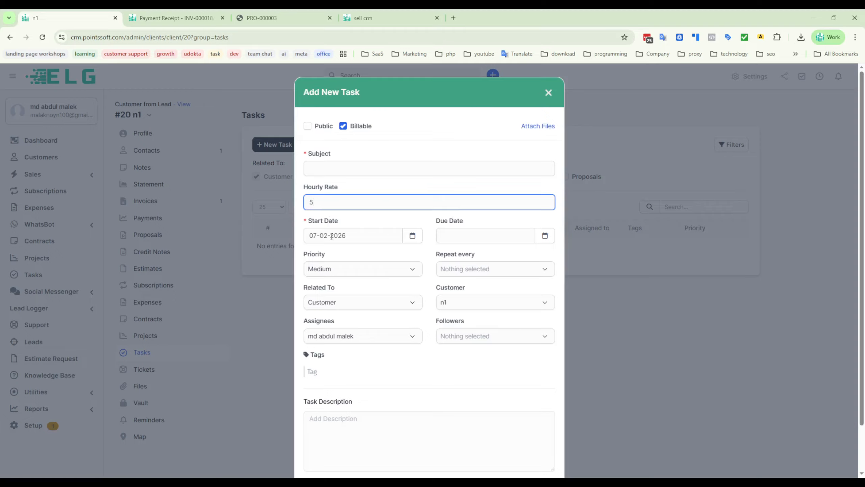
left_click(384, 189)
left_click_drag(320, 201, 292, 203)
left_click(428, 187)
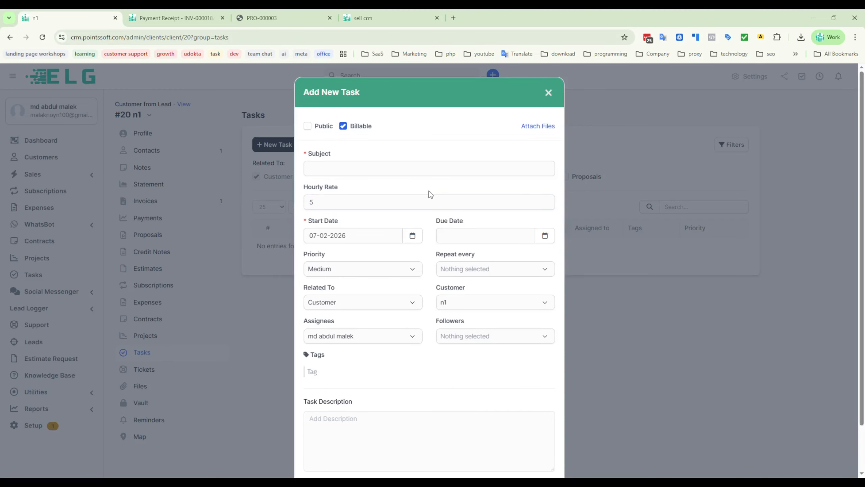
double_click(324, 201)
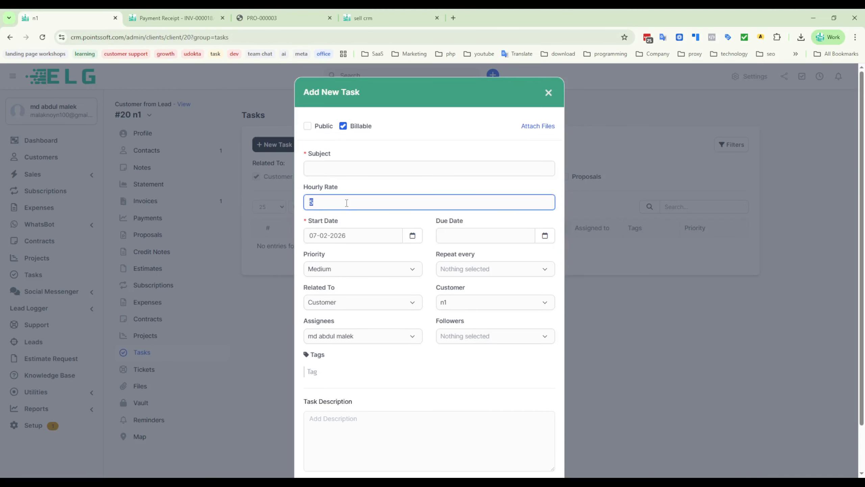
left_click(398, 188)
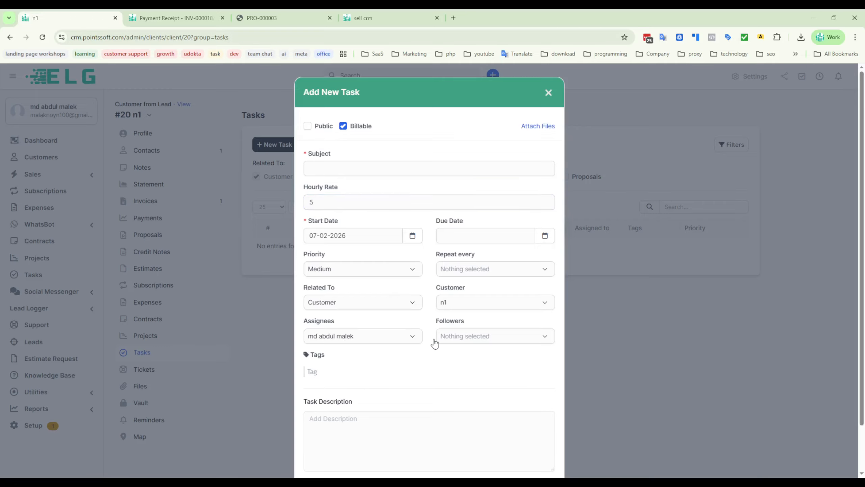
left_click(337, 337)
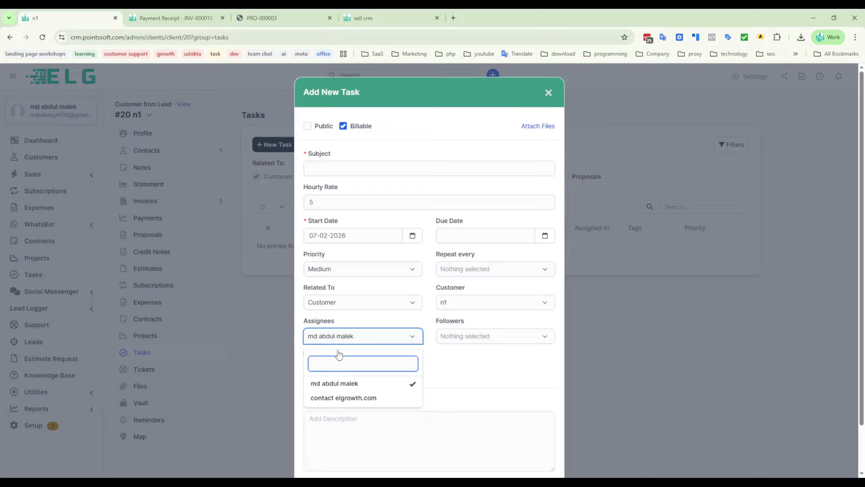
left_click(325, 398)
left_click(412, 383)
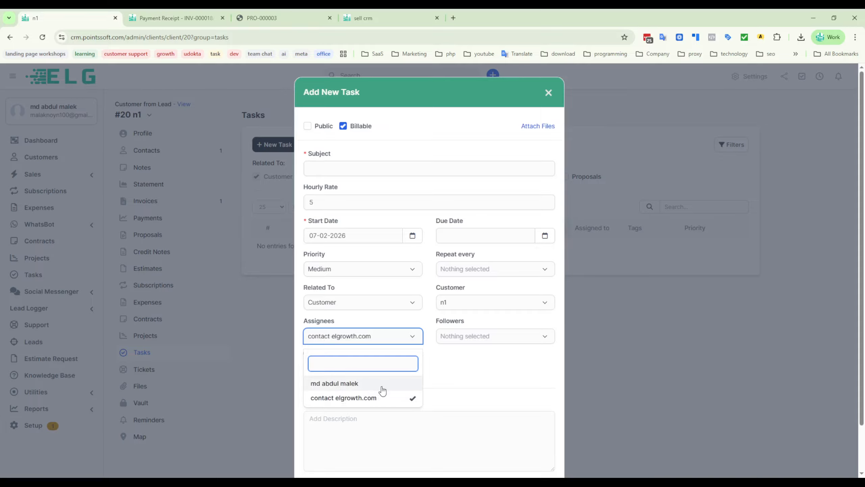
left_click(486, 368)
left_click(469, 337)
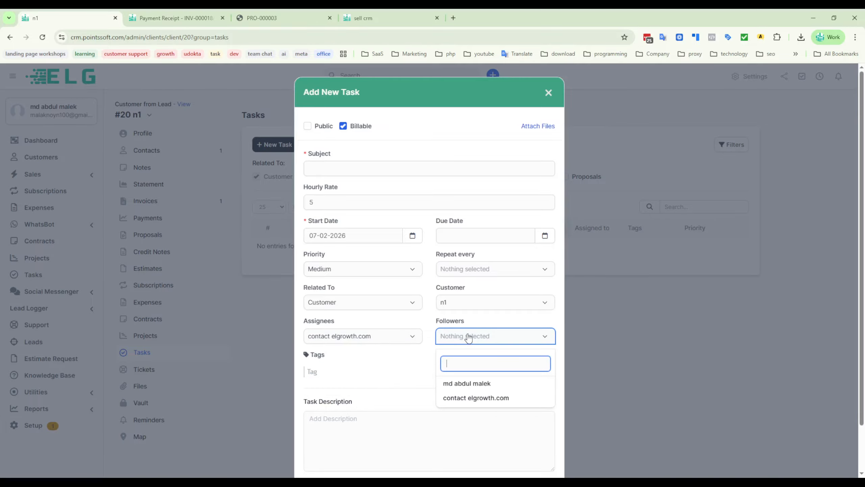
left_click(470, 383)
left_click(430, 288)
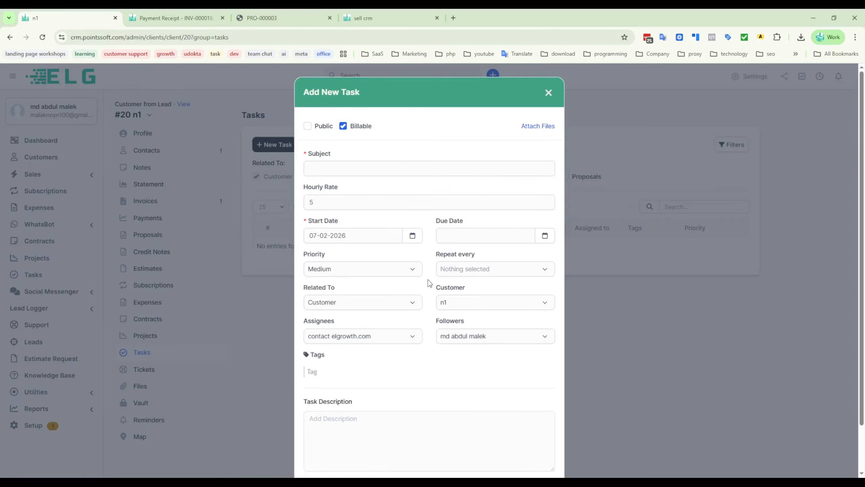
- Check the task's repeat and priority choices without changing them, and set its due date to 08-02-2026
left_click(493, 270)
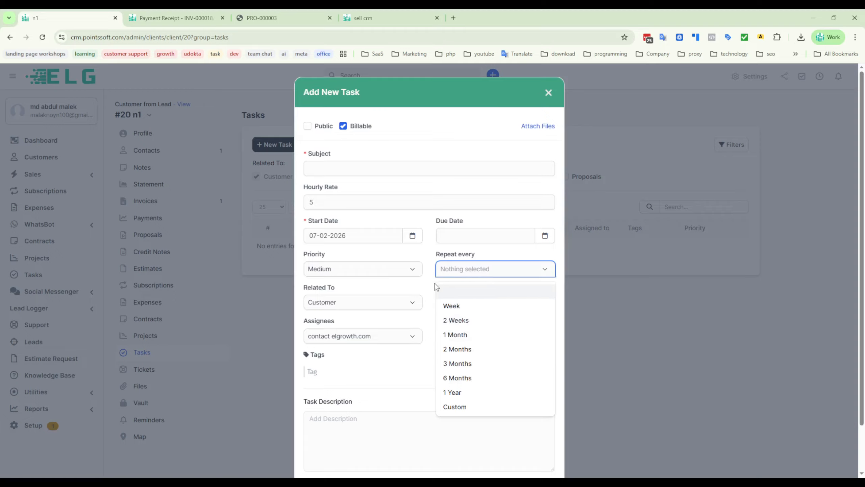
left_click(428, 288)
left_click(345, 275)
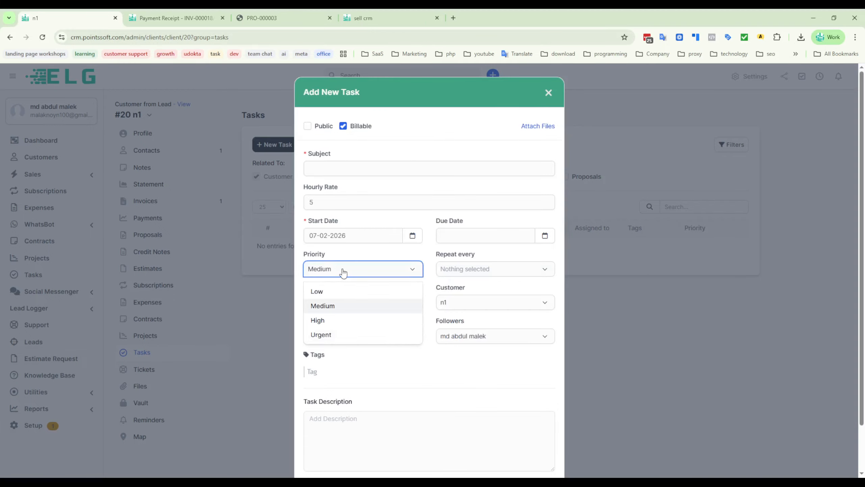
left_click(432, 222)
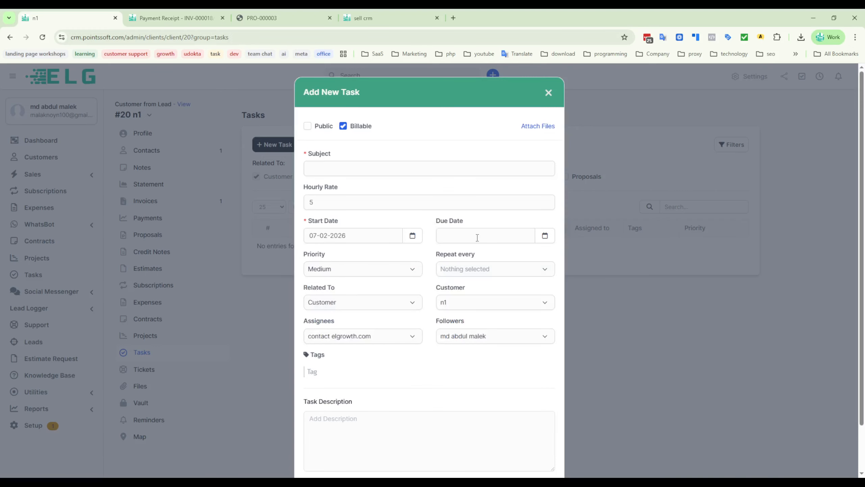
left_click(545, 235)
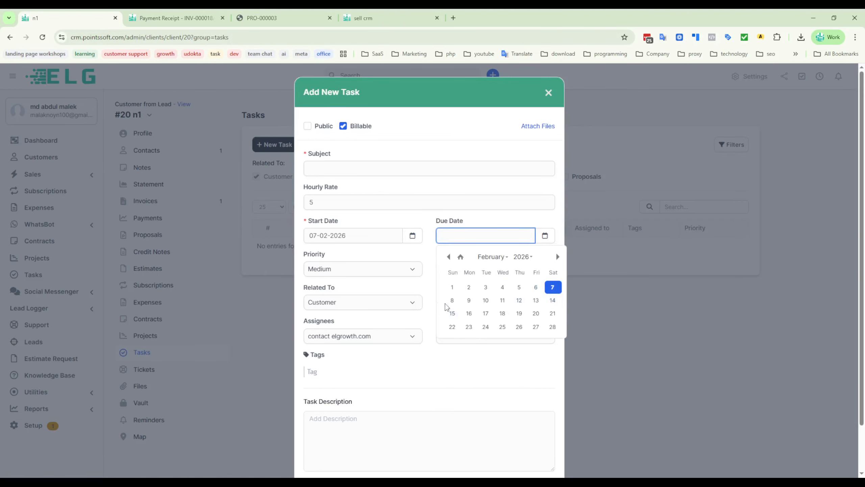
left_click(452, 301)
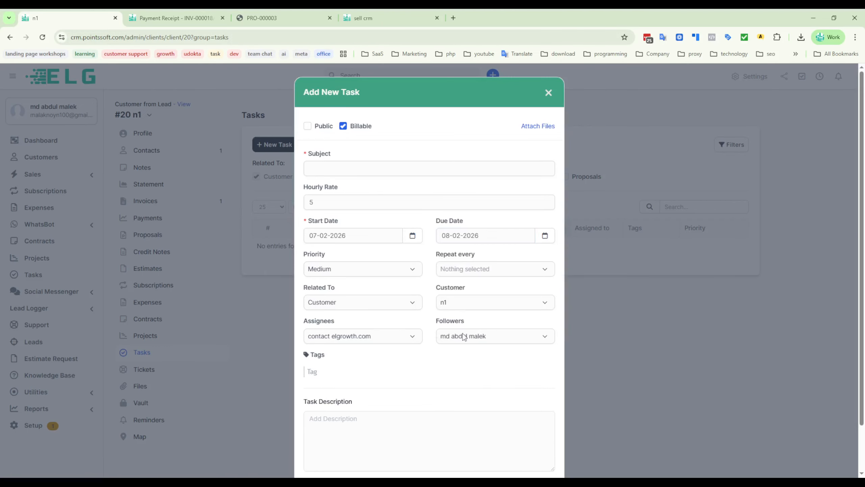
- Give the task the subject 25, save it, and close its details to return to the customer's task list
scroll(431, 385, "down", 2)
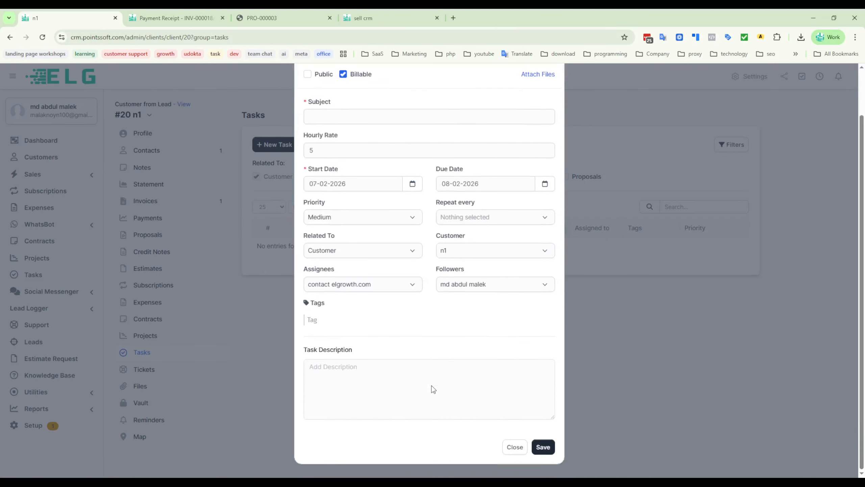
left_click(545, 448)
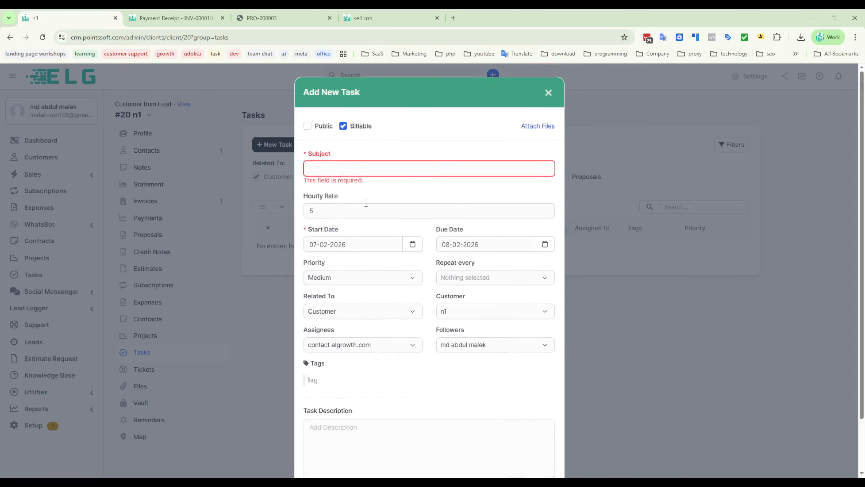
type("25")
scroll(423, 374, "down", 2)
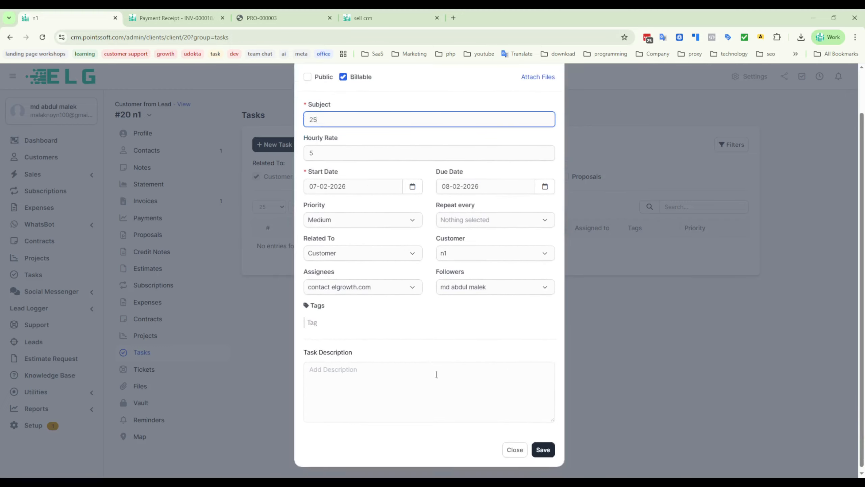
left_click(545, 448)
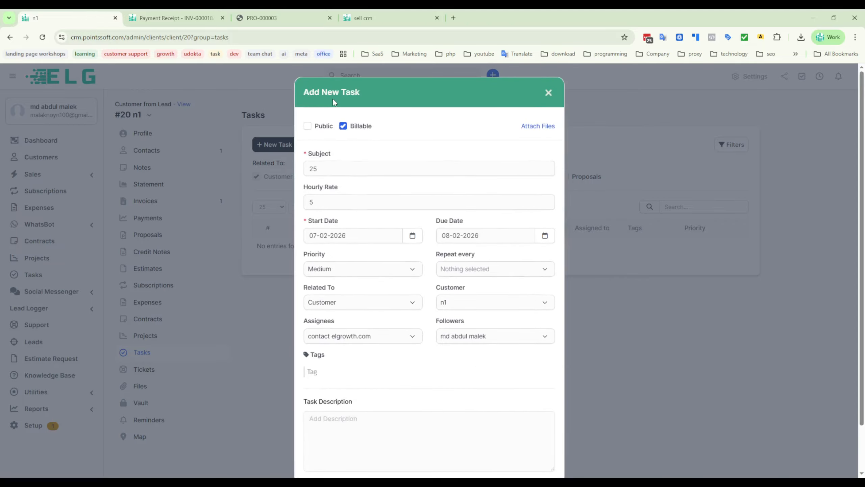
left_click(549, 95)
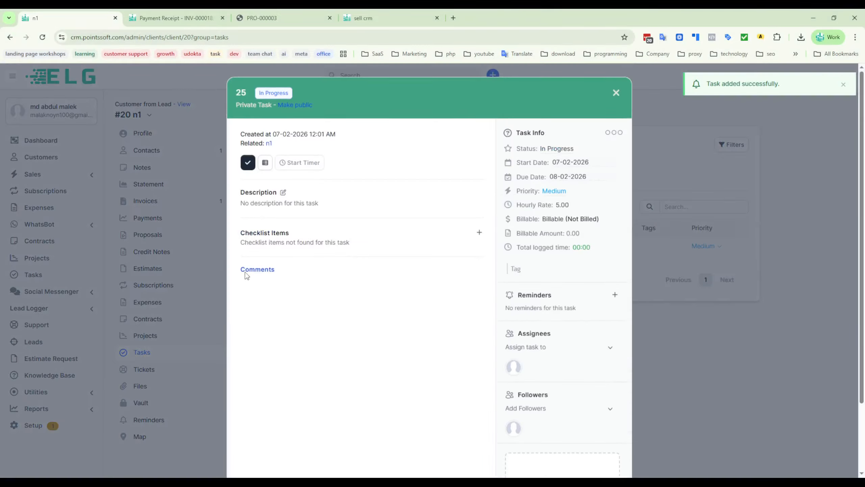
left_click(616, 92)
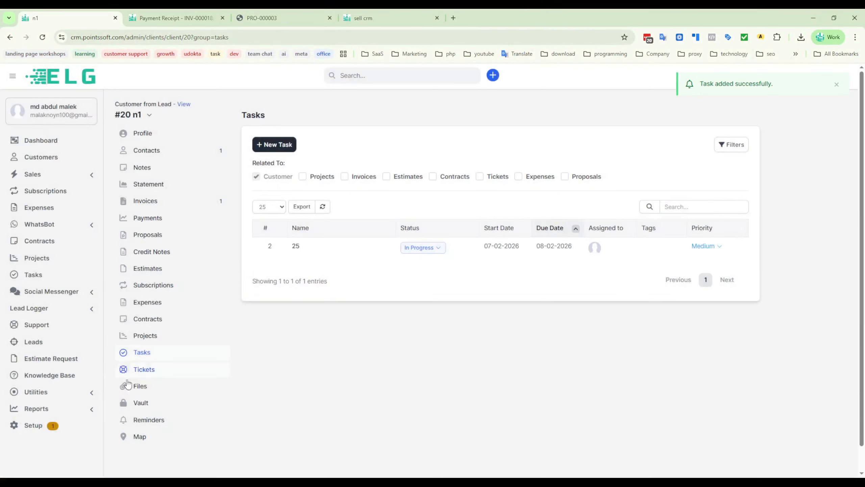
- Start a new support ticket for the n1 customer and check the available department and service choices
left_click(144, 369)
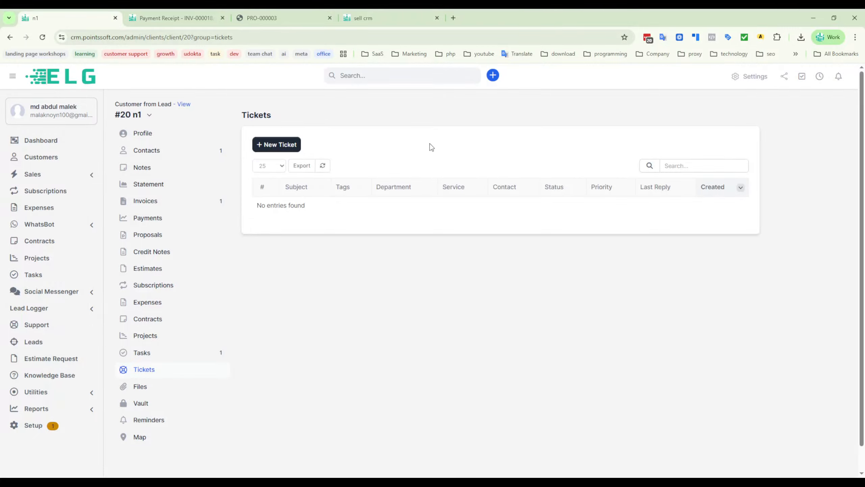
left_click(276, 146)
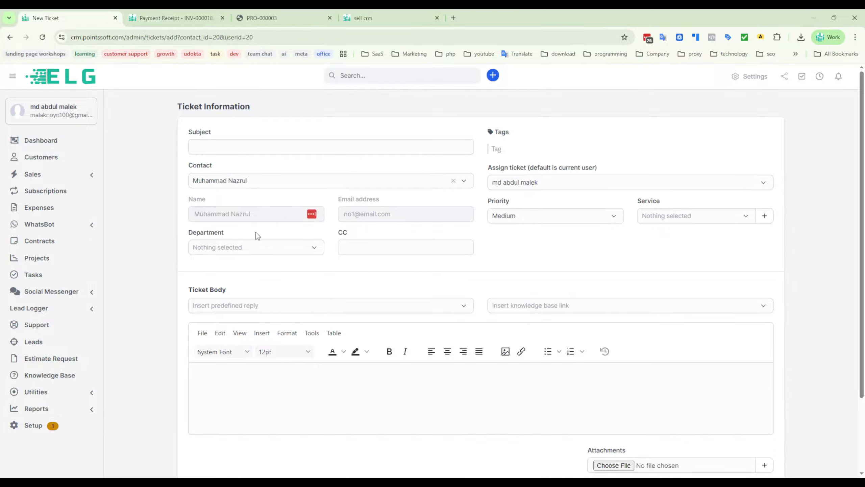
left_click(219, 250)
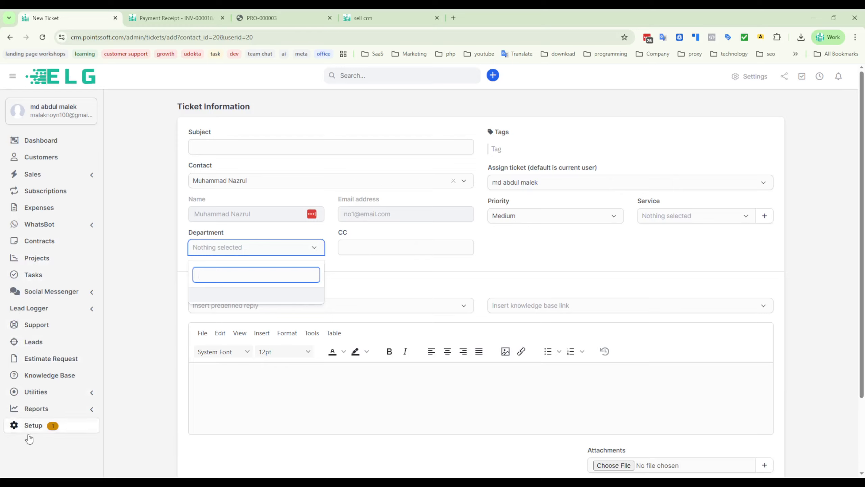
left_click(494, 259)
left_click(667, 216)
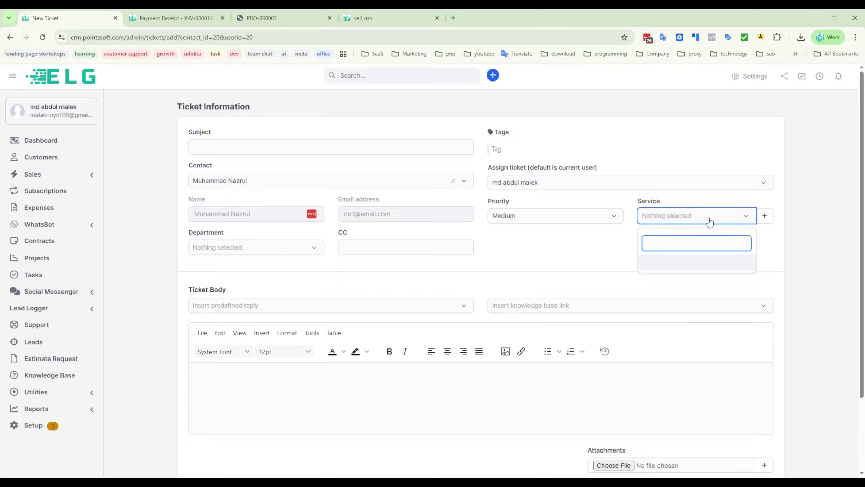
- Look at the form for adding a ticket service, leave it without saving, and go to the ticket's CC field
left_click(765, 215)
left_click(387, 134)
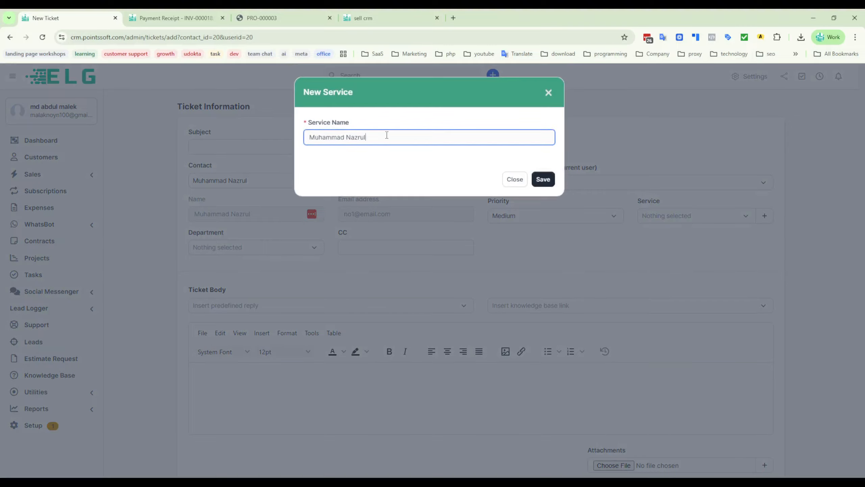
left_click_drag(370, 136, 267, 135)
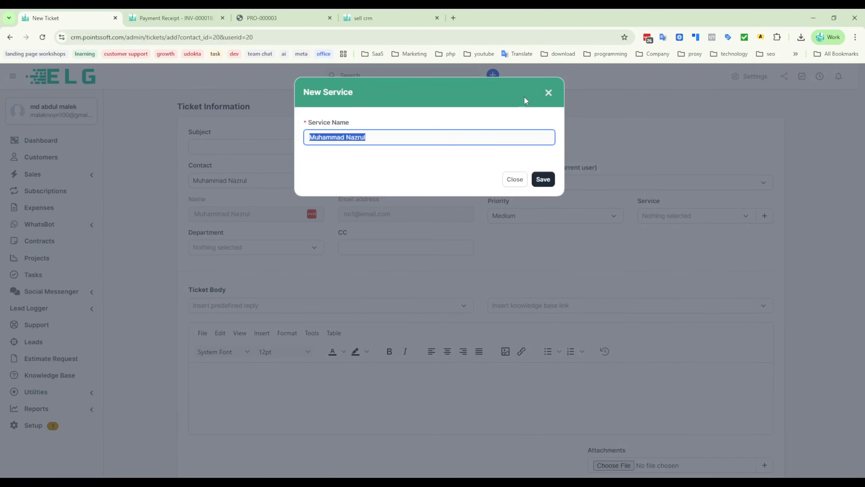
left_click(549, 92)
left_click(359, 250)
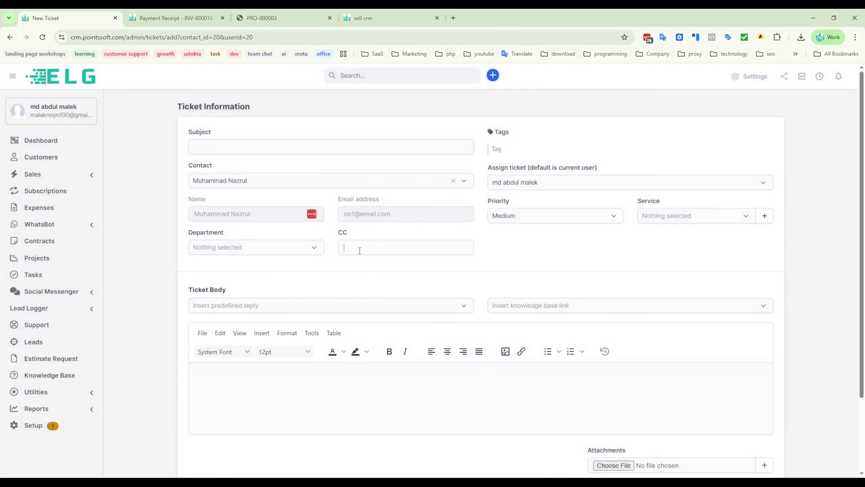
- Look over the new ticket's predefined reply choices, body editor and attachment area without entering anything
left_click(556, 253)
left_click(266, 309)
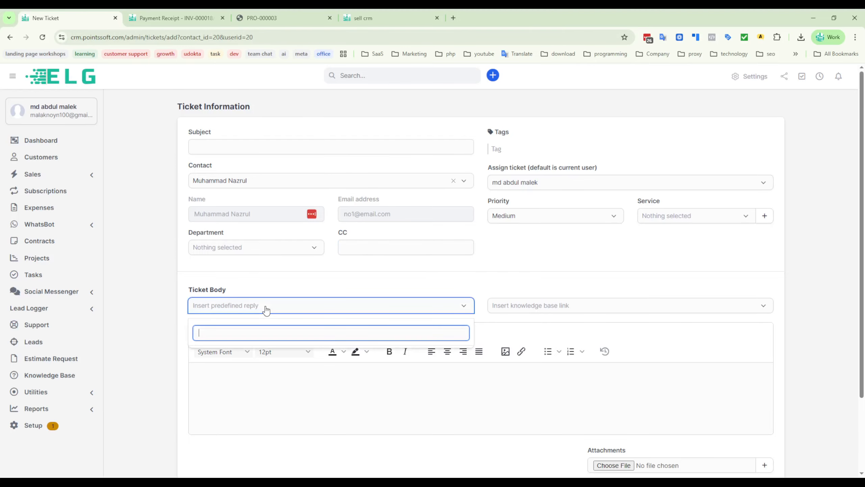
left_click(266, 308)
left_click(404, 286)
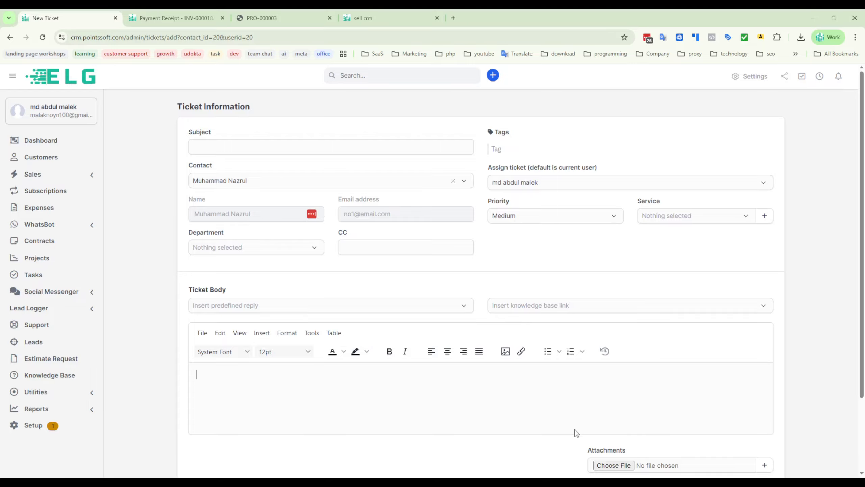
scroll(576, 432, "down", 2)
scroll(181, 157, "up", 2)
left_click(525, 186)
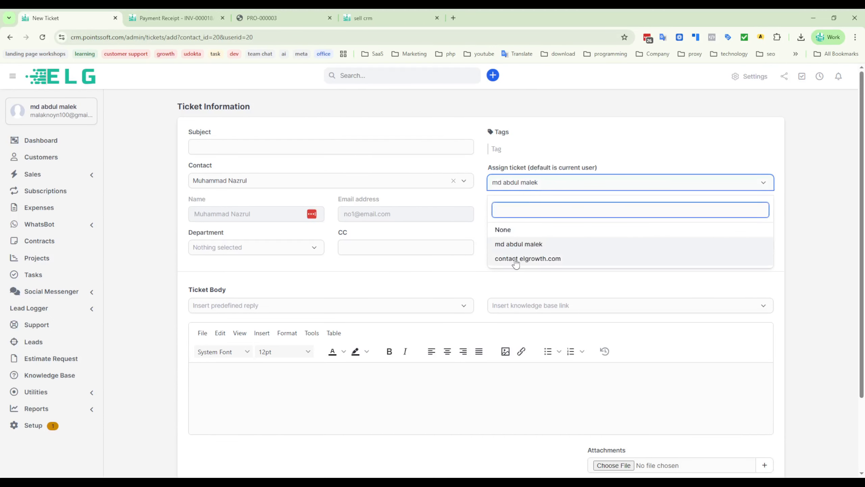
left_click(516, 260)
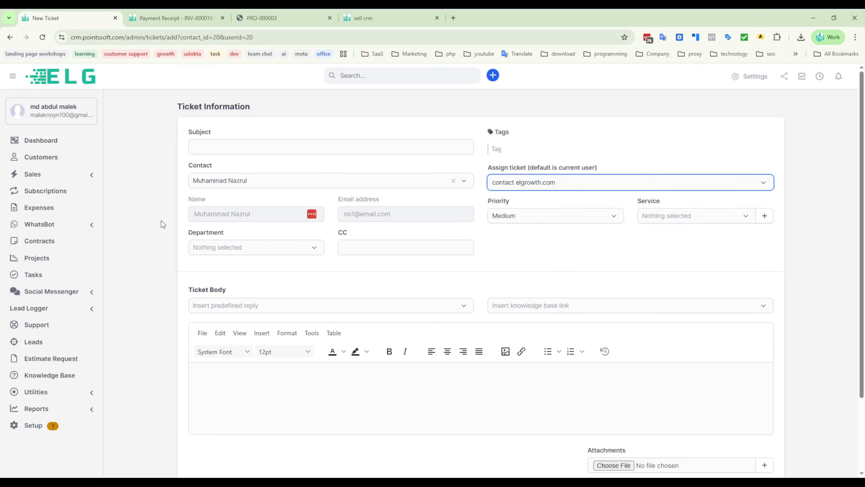
left_click(9, 36)
scroll(160, 264, "down", 2)
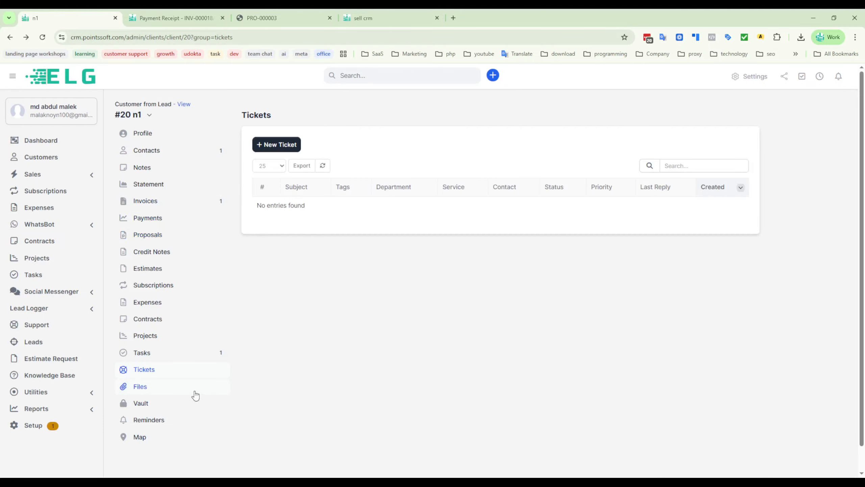
scroll(177, 341, "down", 1)
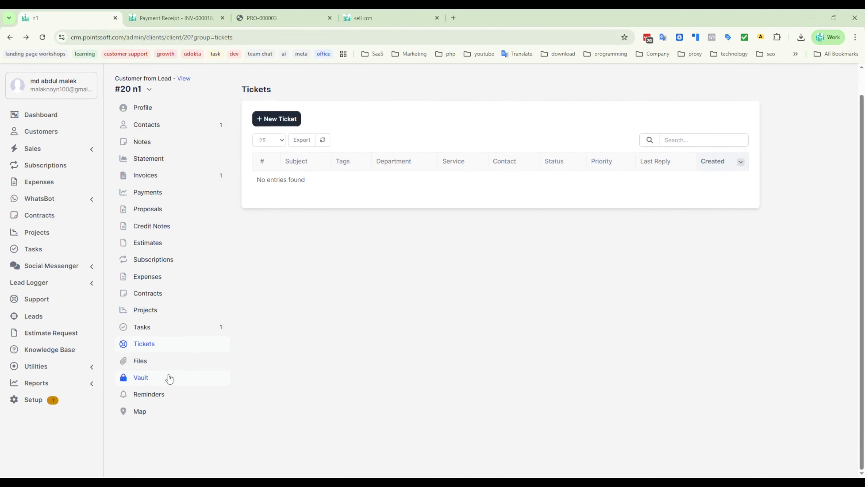
scroll(295, 163, "up", 1)
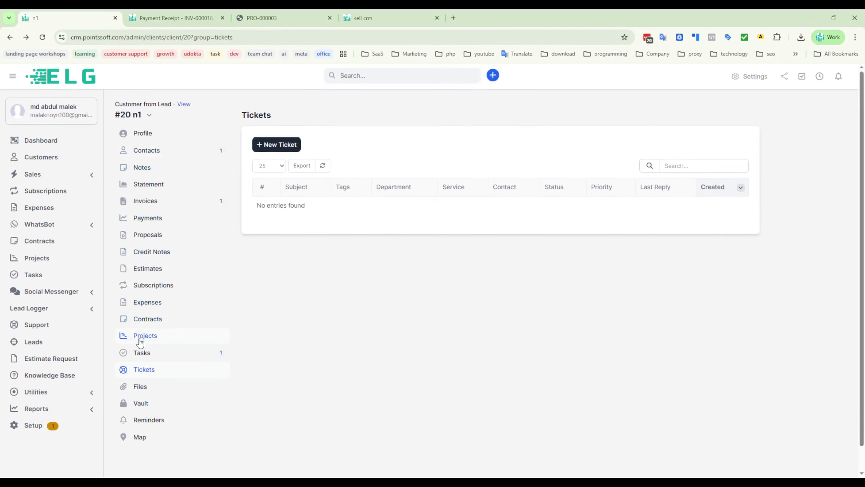
- Review the n1 customer's profile details and its billing and shipping information
left_click(145, 133)
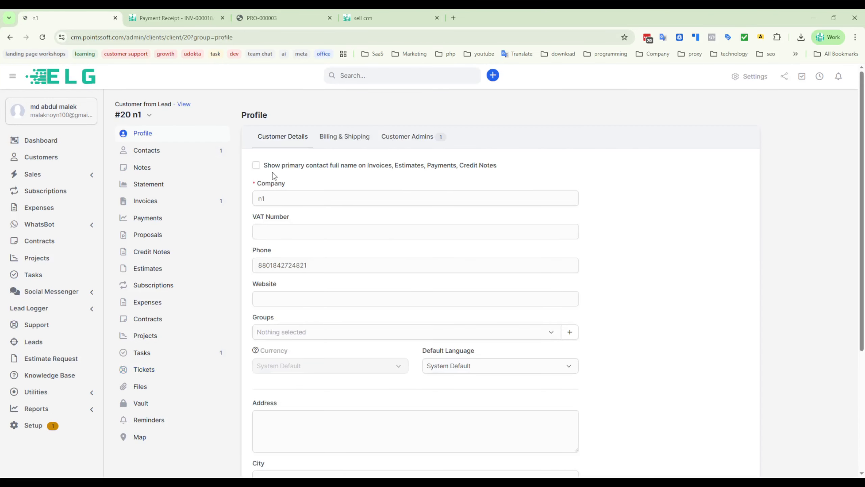
scroll(595, 308, "down", 5)
scroll(597, 304, "up", 5)
left_click(341, 139)
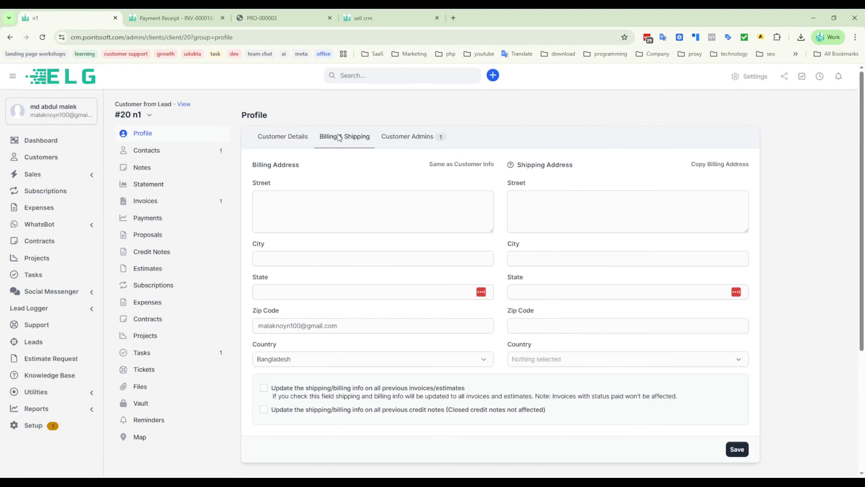
scroll(481, 315, "down", 5)
scroll(481, 315, "up", 5)
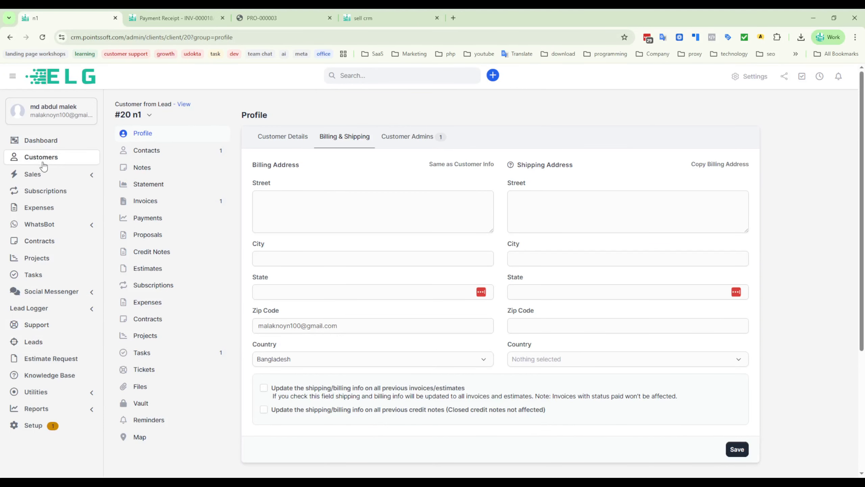
- Look over the sub-sections available under Sales and WhatsBot in the main navigation
left_click(34, 174)
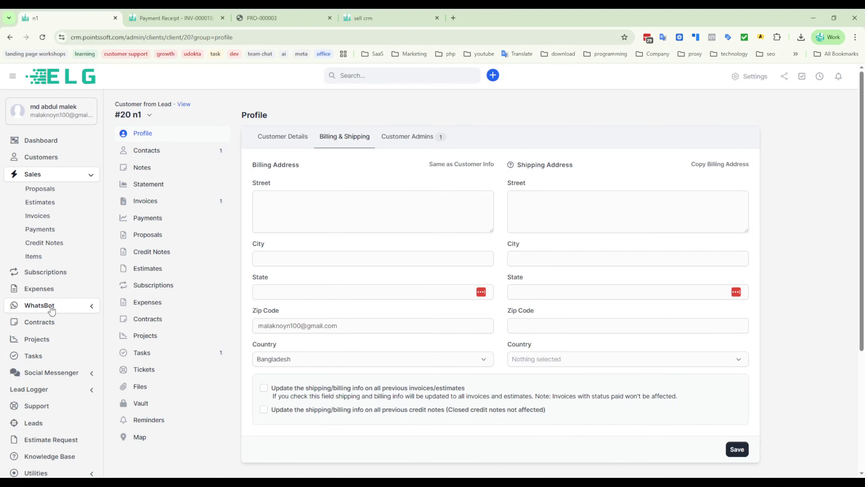
left_click(27, 311)
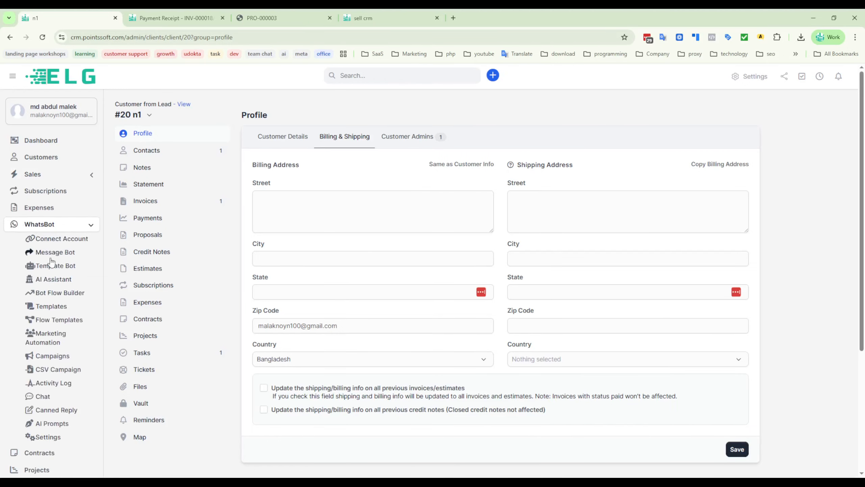
left_click(38, 225)
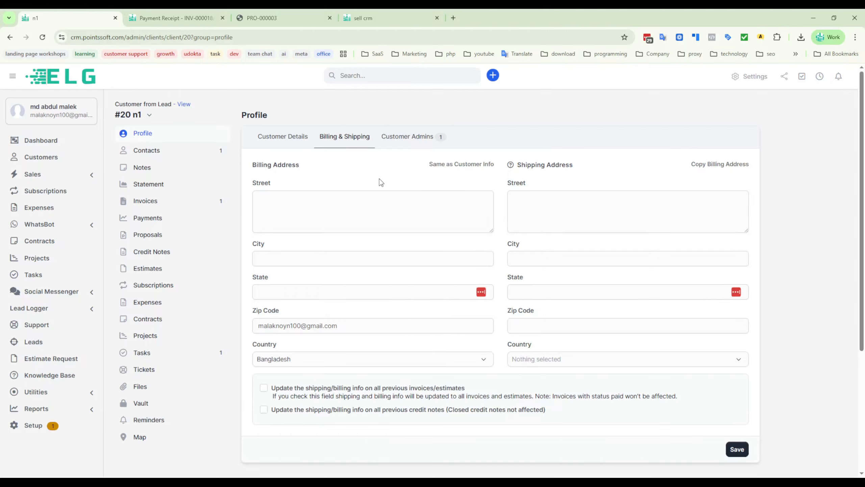
- Examine the customer's shipping address fields and the options for updating earlier invoices and credit notes, and go to Surveys
left_click_drag(576, 165, 523, 167)
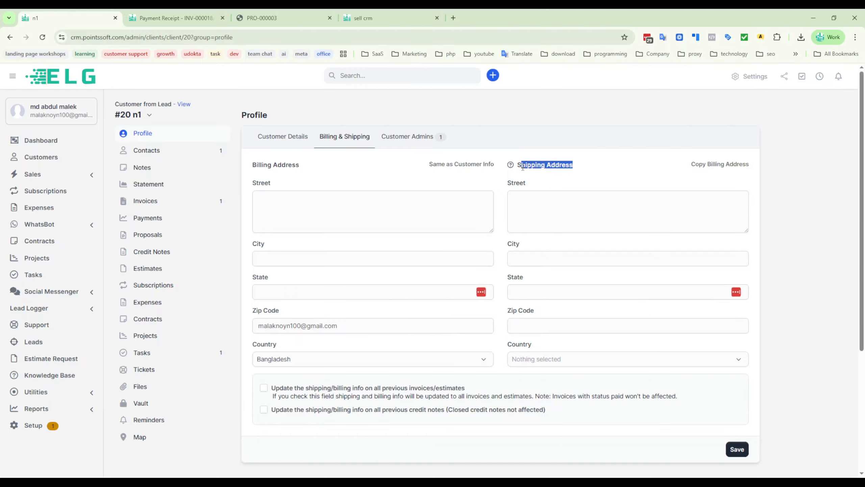
left_click(421, 174)
scroll(392, 273, "down", 5)
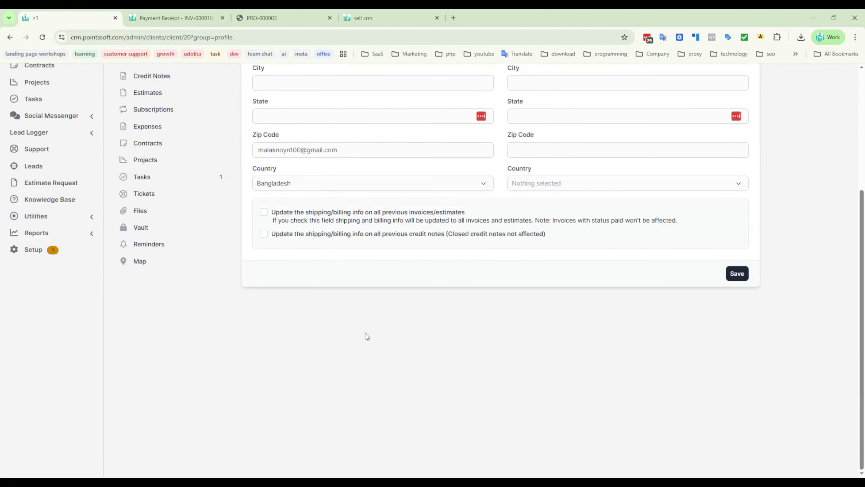
scroll(366, 336, "up", 5)
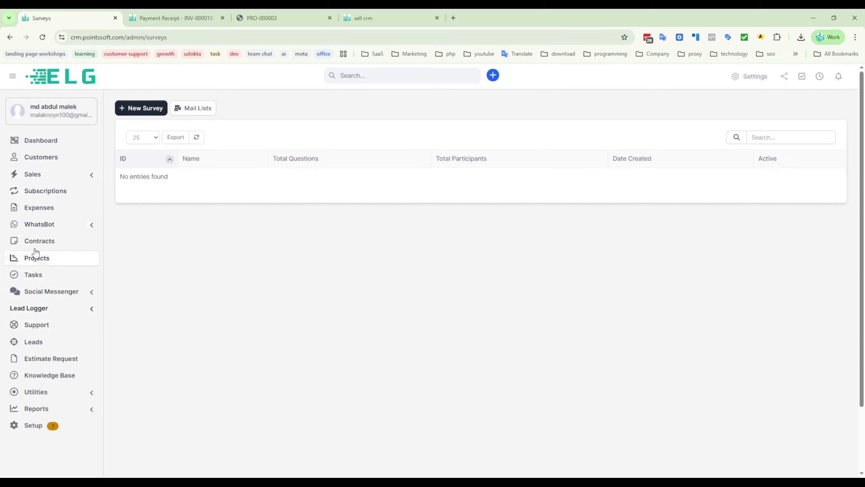
- Check which entries Social Messenger, WhatsBot and Sales each contain, leaving them collapsed again
left_click(90, 294)
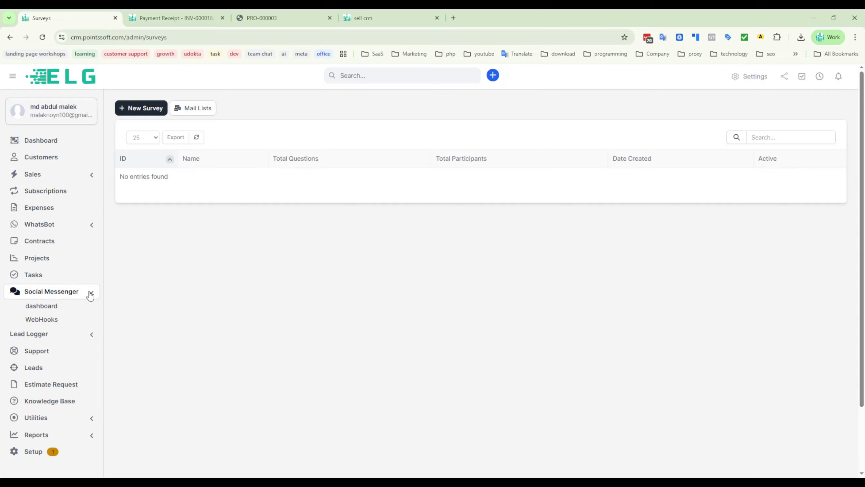
left_click(90, 293)
left_click(93, 226)
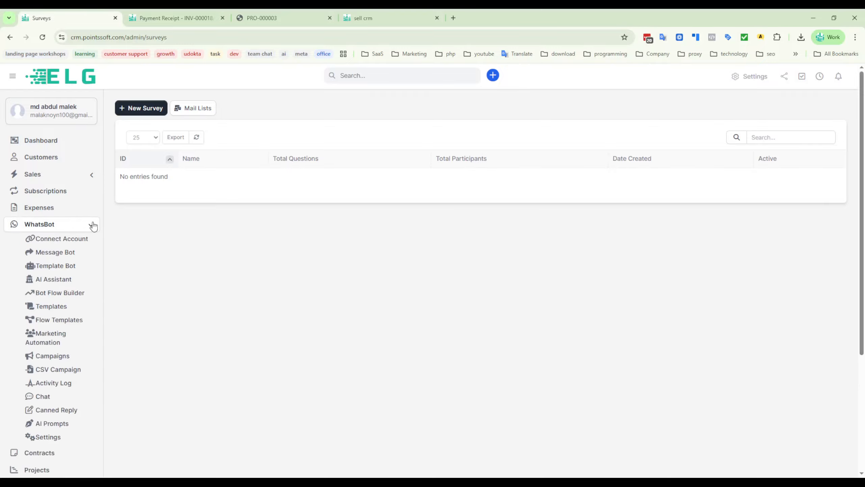
left_click(92, 175)
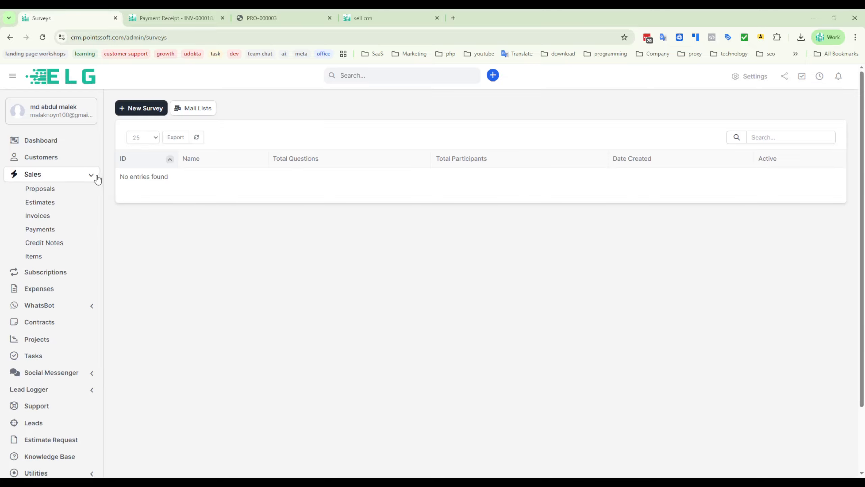
left_click(91, 175)
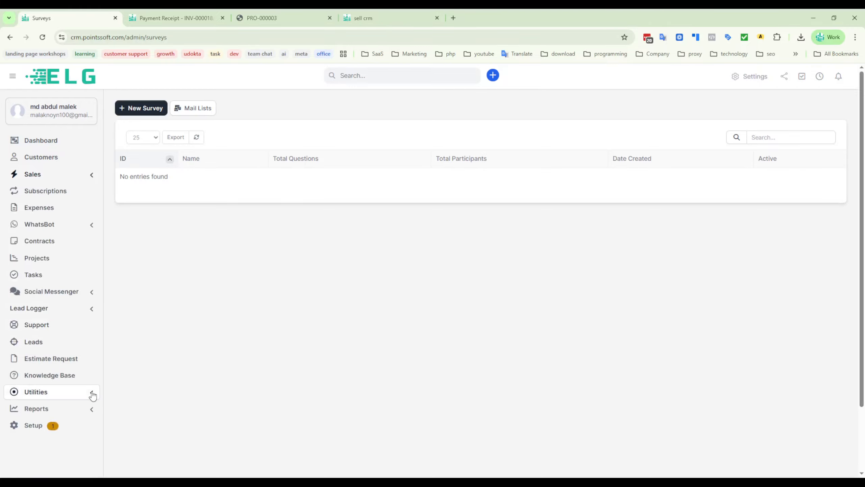
- Look over the tools offered under Utilities and collapse the section again
scroll(69, 397, "down", 2)
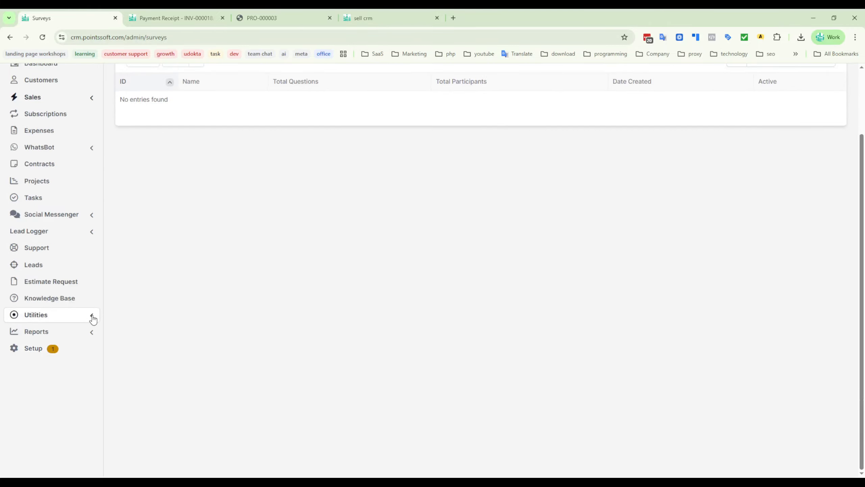
left_click(93, 316)
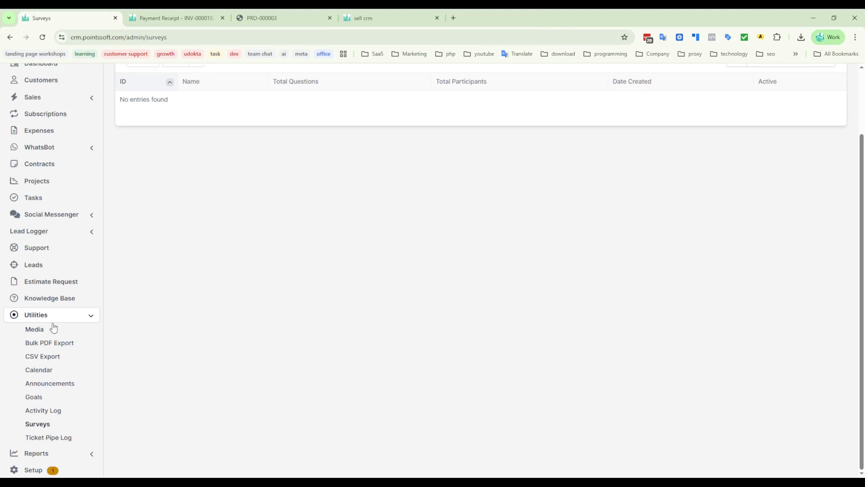
left_click(93, 317)
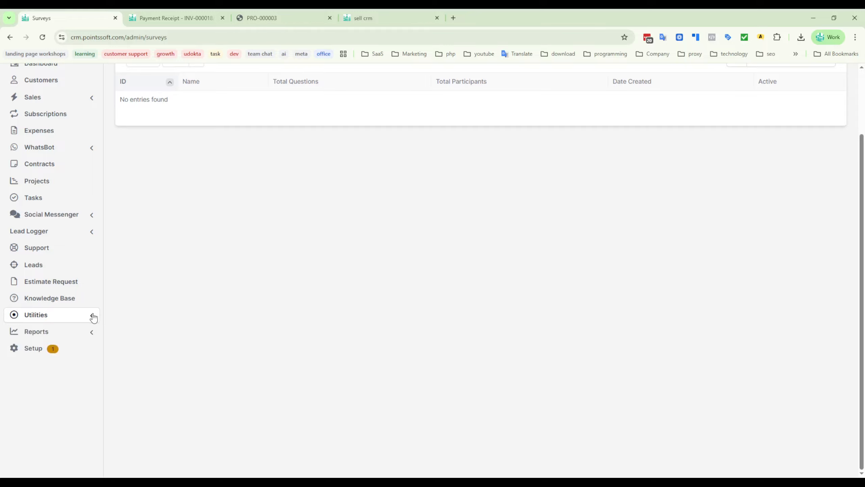
- View the January income in the Expenses vs Income report, and open the timesheets overview for all staff members
left_click(54, 332)
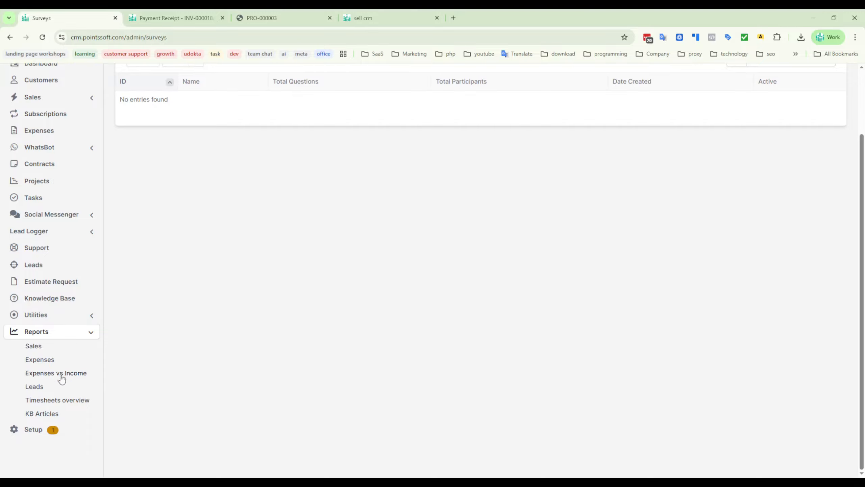
left_click(49, 375)
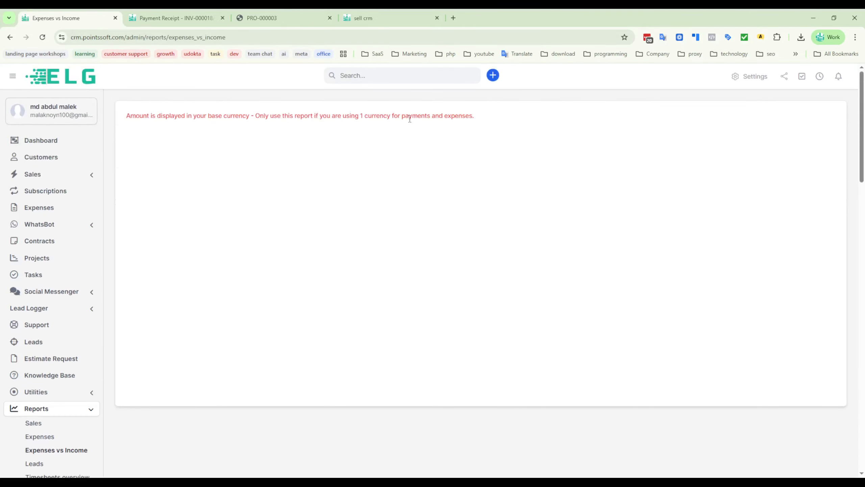
mouse_move(181, 224)
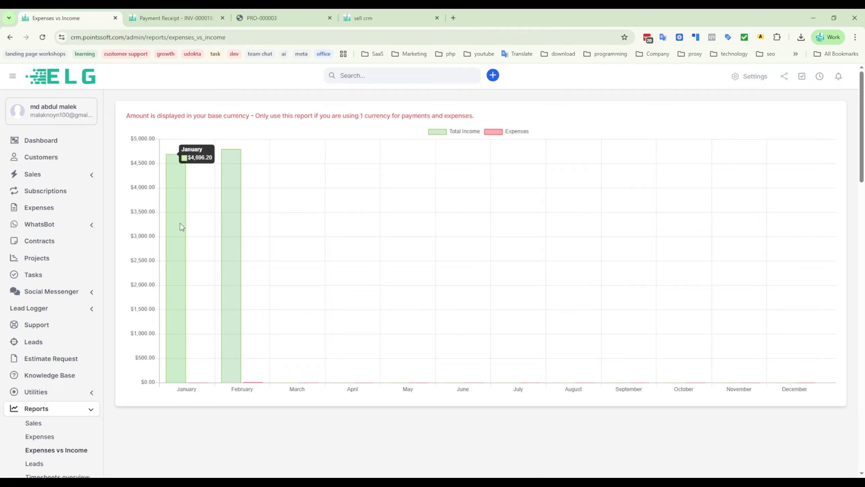
scroll(213, 341, "down", 5)
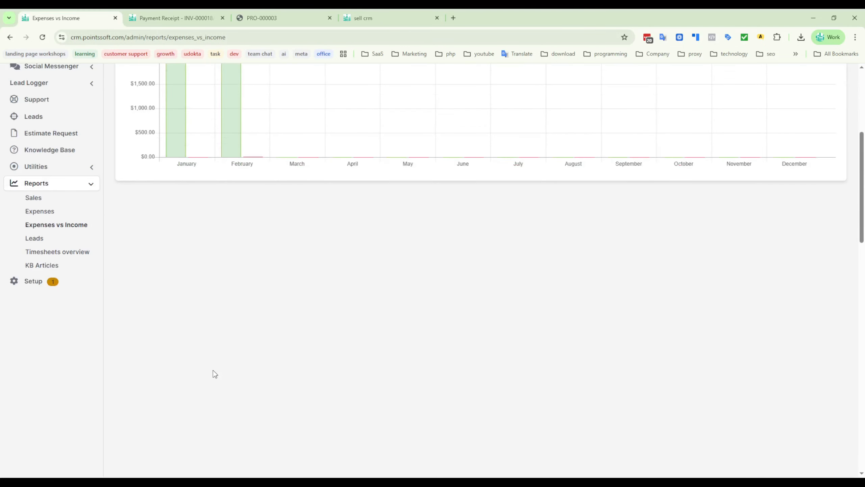
left_click(35, 254)
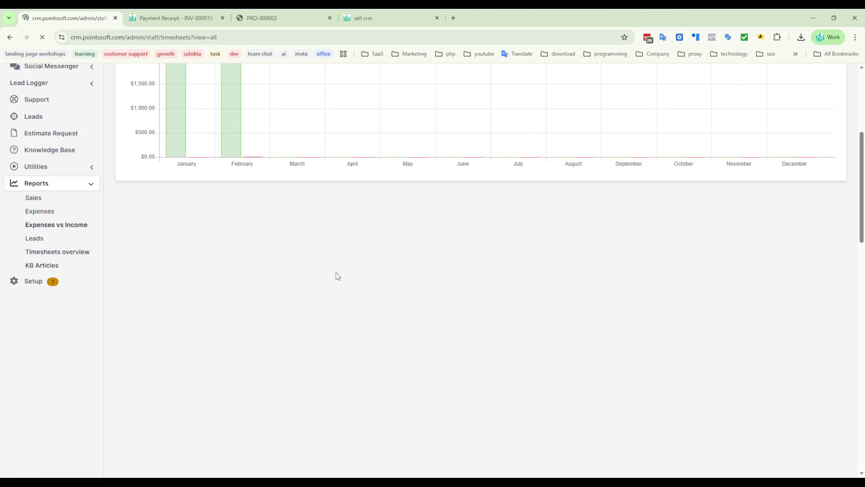
scroll(410, 355, "down", 1)
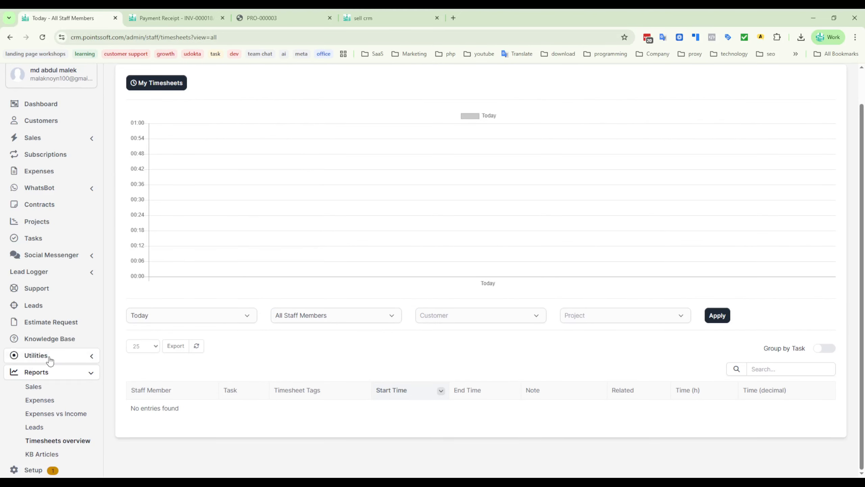
- Open the CRM setup area and look over its Customers and Support configuration entries
left_click(37, 471)
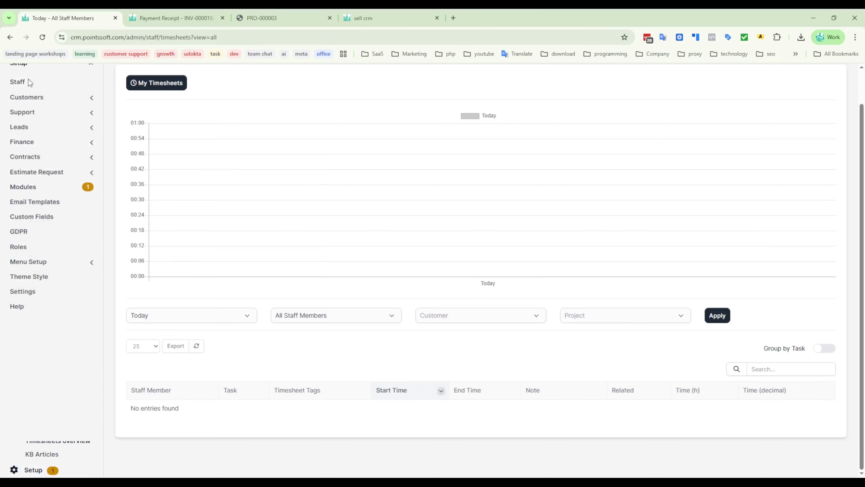
scroll(29, 80, "up", 1)
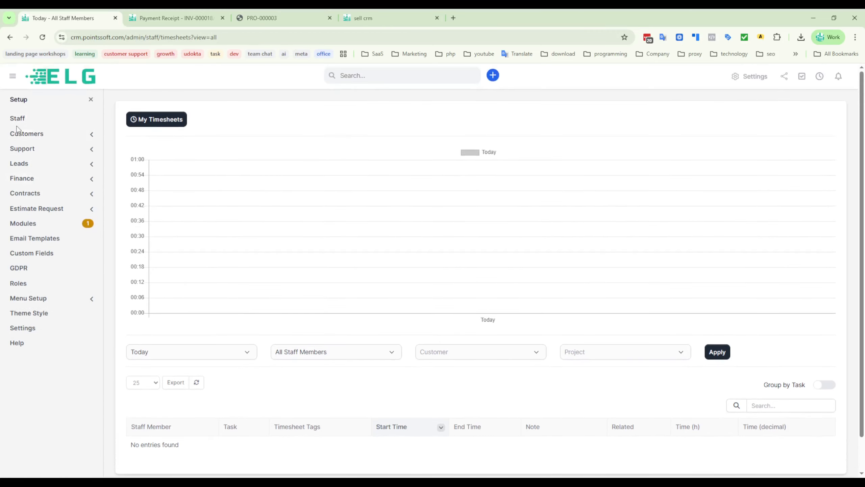
left_click(28, 136)
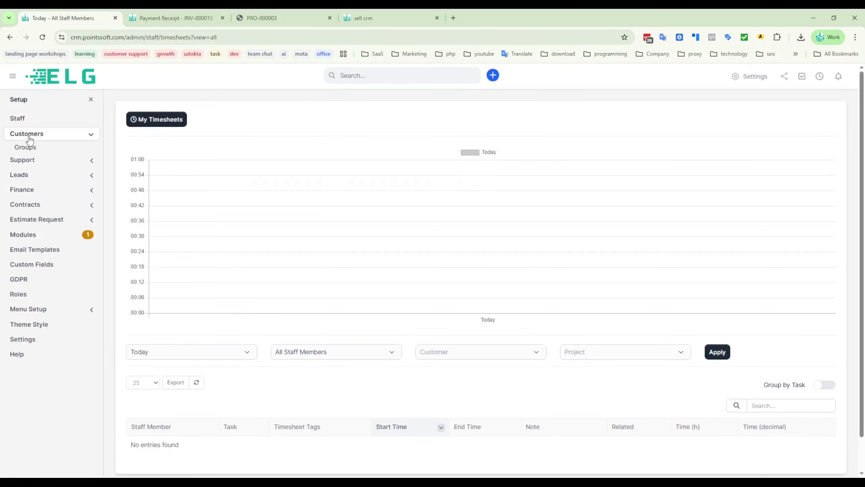
left_click(26, 164)
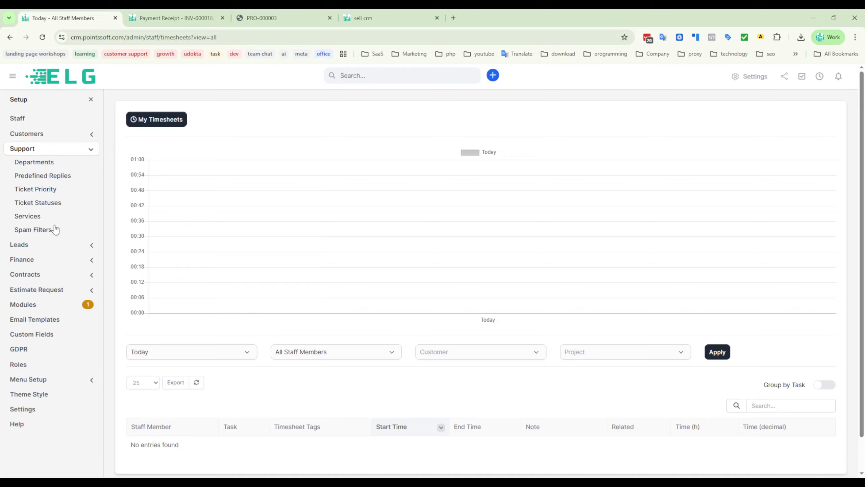
- Open a new Web to Lead form under the Leads setup and look through its General, Branding, Submission and Notifications settings
left_click(23, 245)
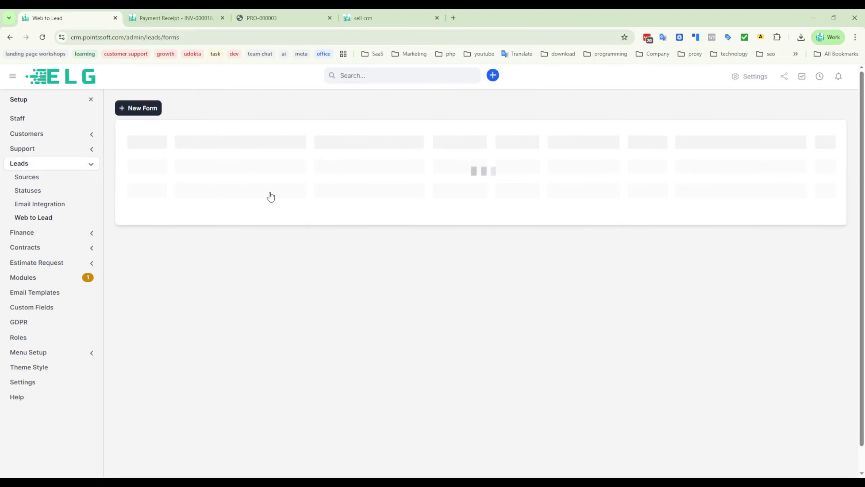
left_click(146, 110)
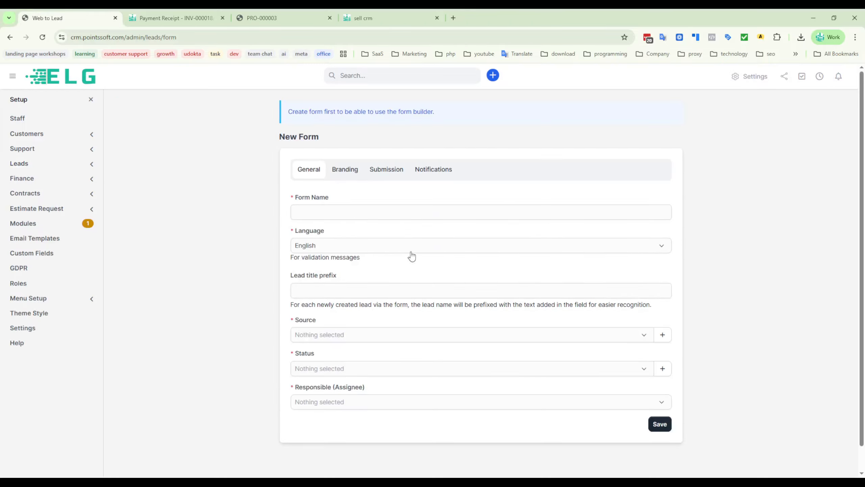
scroll(212, 303, "down", 1)
scroll(273, 238, "up", 1)
left_click(342, 169)
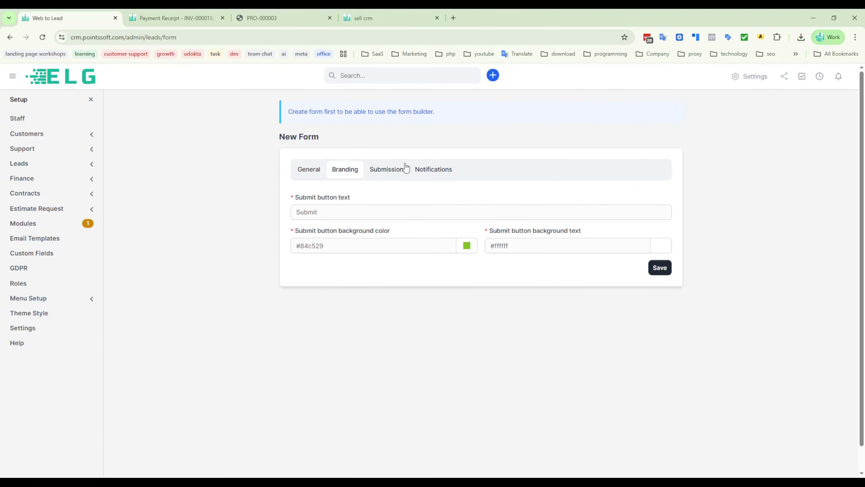
left_click(386, 169)
left_click(436, 172)
left_click(305, 171)
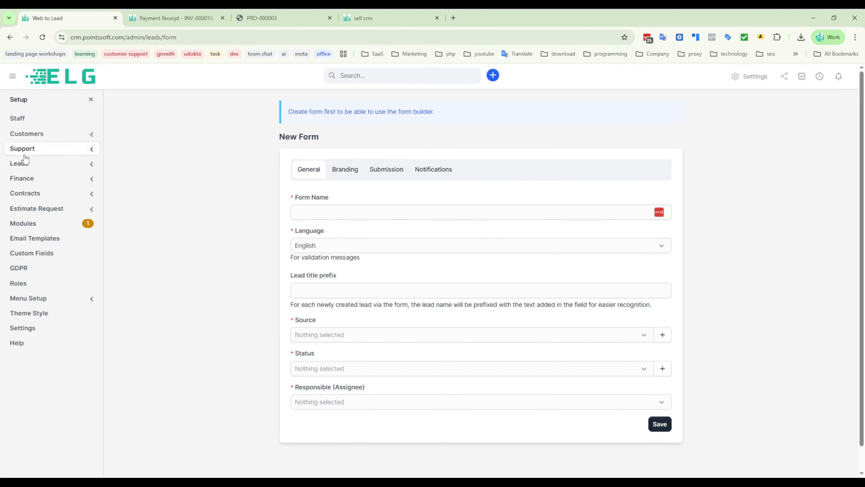
- Open the administrator's record from the staff list, examine its permissions table, and return to the staff list
left_click(19, 118)
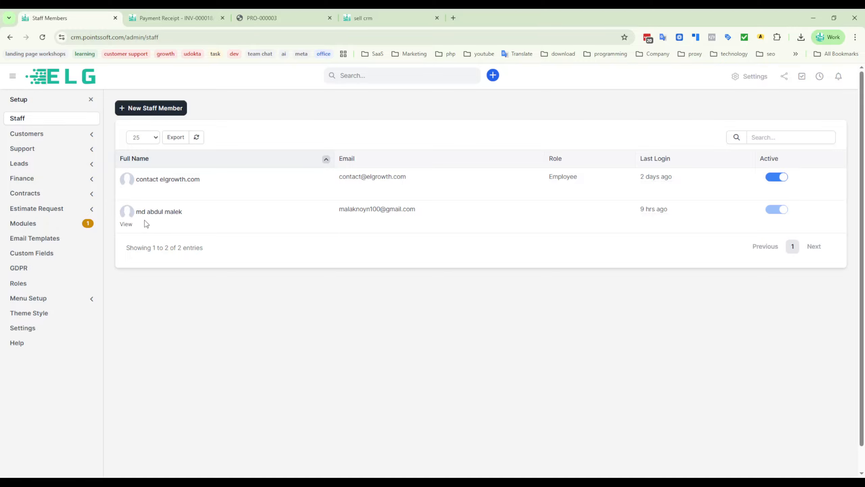
left_click(126, 224)
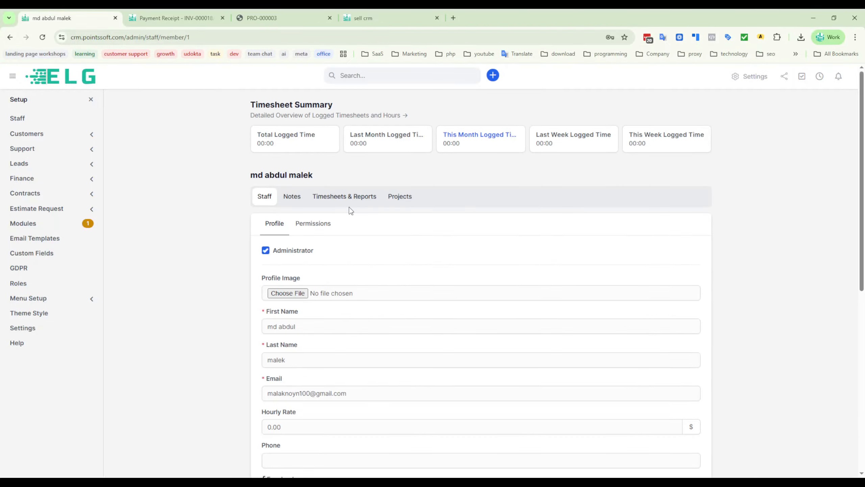
left_click(311, 224)
left_click_drag(323, 176, 217, 195)
left_click(216, 197)
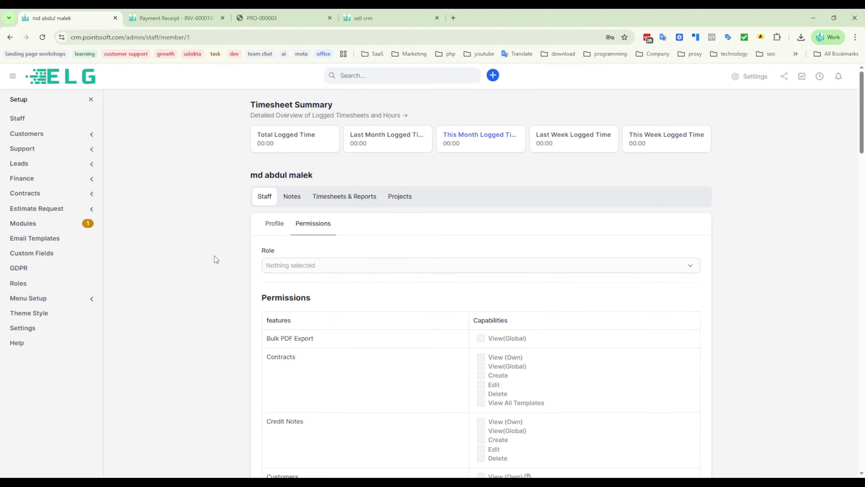
scroll(215, 259, "down", 4)
scroll(482, 303, "down", 17)
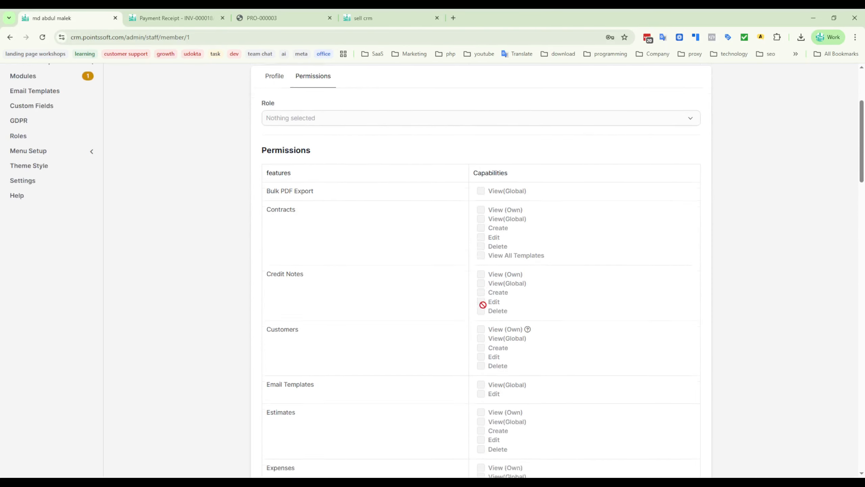
scroll(479, 390, "down", 20)
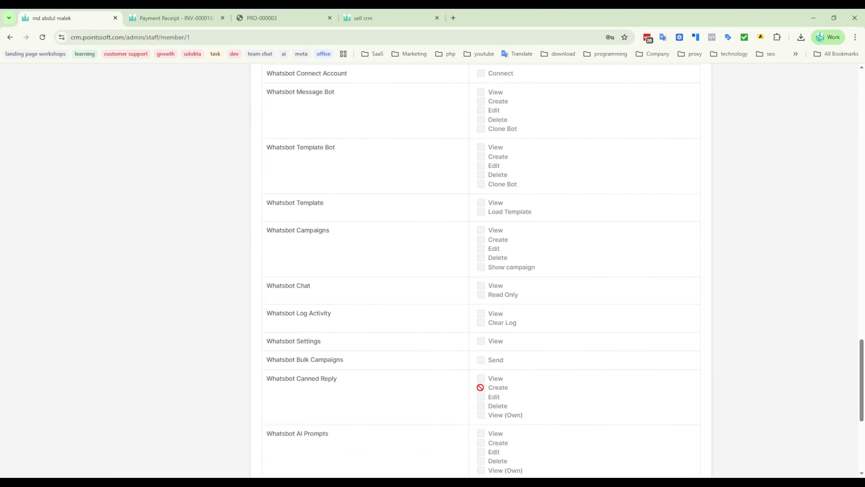
left_click(9, 37)
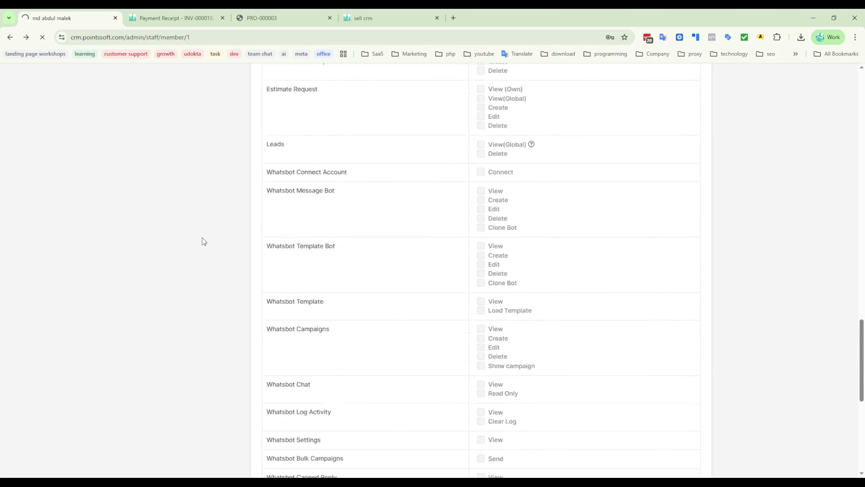
scroll(201, 226, "up", 20)
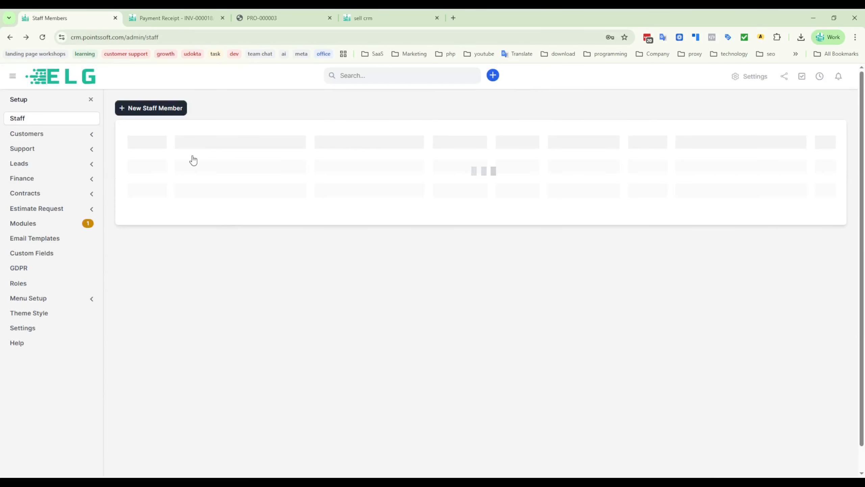
- Open the record of the staff member with the Employee role and examine the permissions from Bulk PDF Export through the Whatsbot features
mouse_move(166, 186)
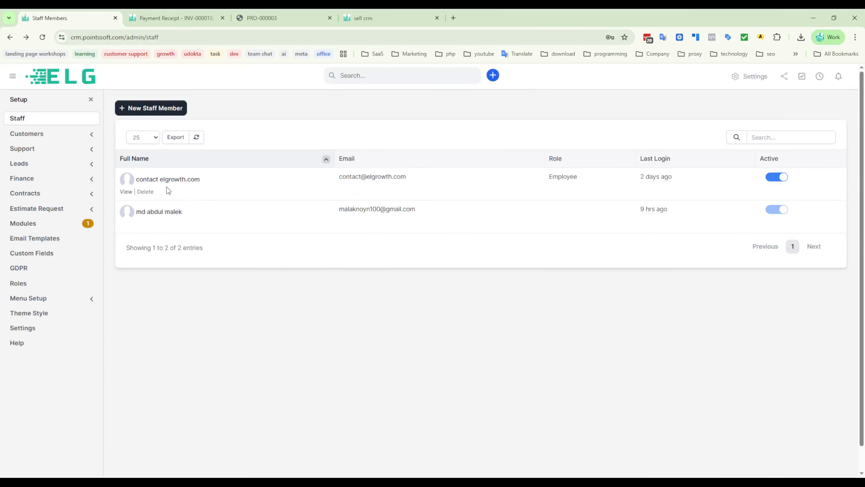
left_click(126, 192)
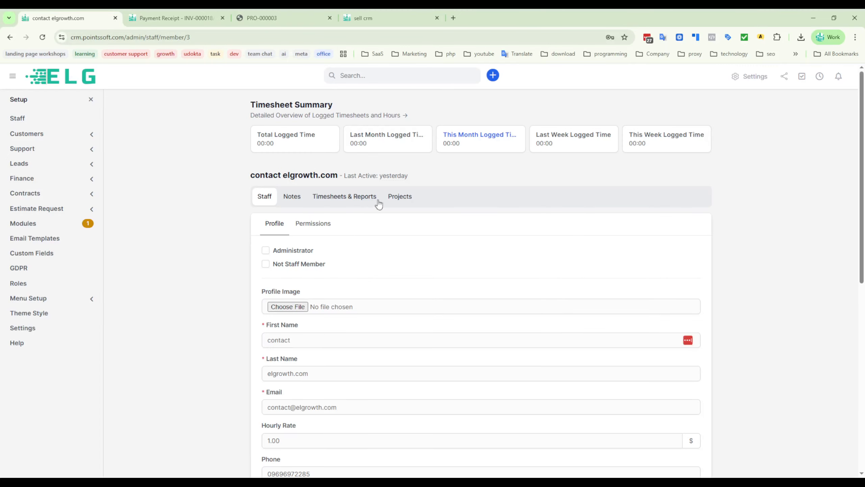
left_click(316, 231)
scroll(361, 232, "down", 5)
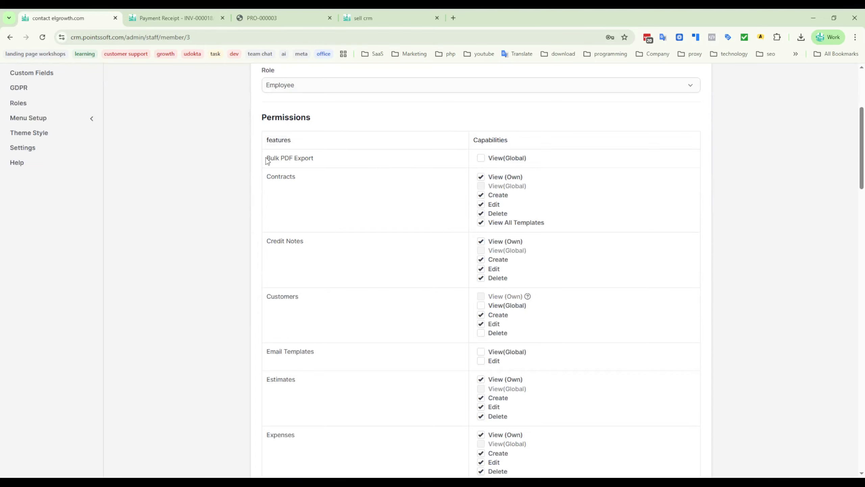
left_click_drag(267, 161, 337, 166)
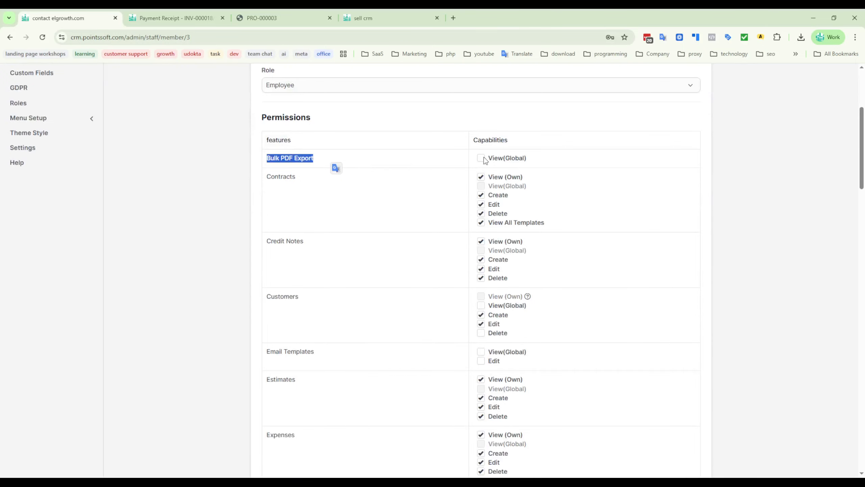
scroll(403, 210, "down", 15)
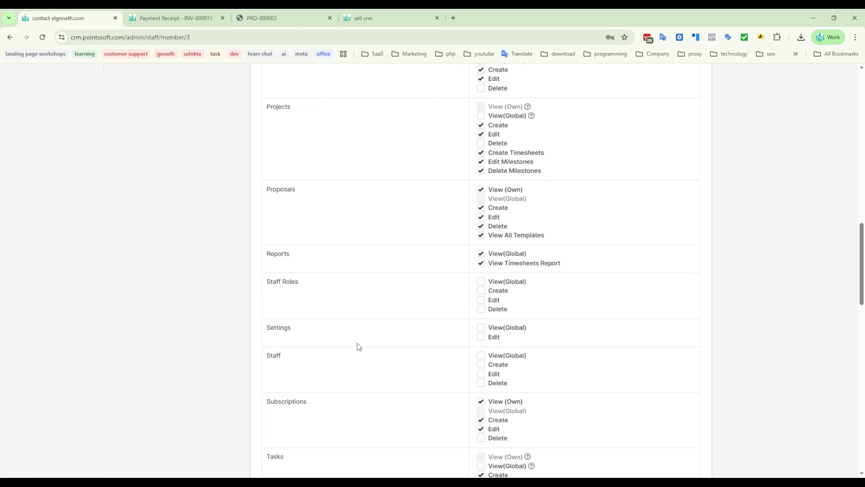
scroll(355, 351, "down", 4)
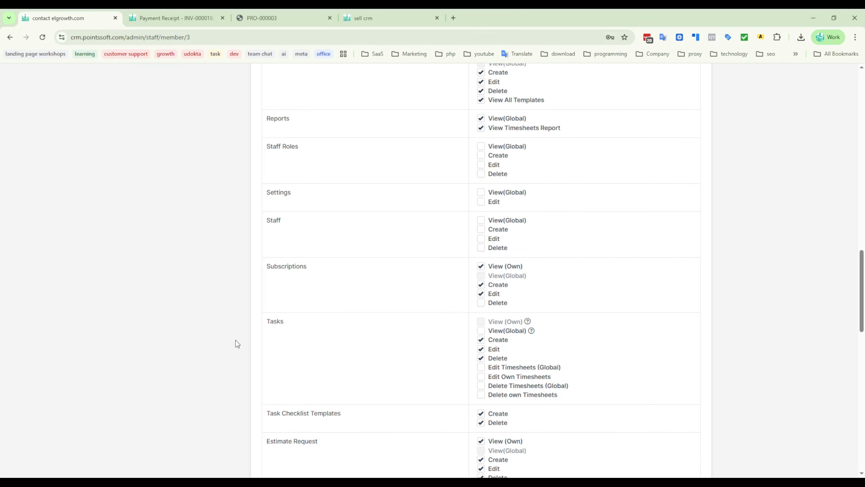
scroll(341, 296, "down", 6)
scroll(418, 323, "down", 6)
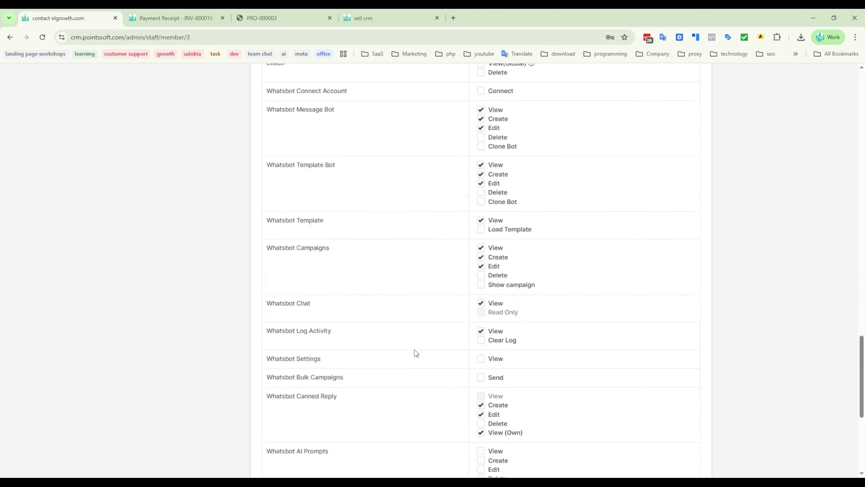
- Review the staff member's capabilities for Leads, Estimate Request, the Whatsbot features, Surveys and Goals
scroll(413, 355, "up", 7)
left_click_drag(292, 313, 266, 315)
left_click(380, 315)
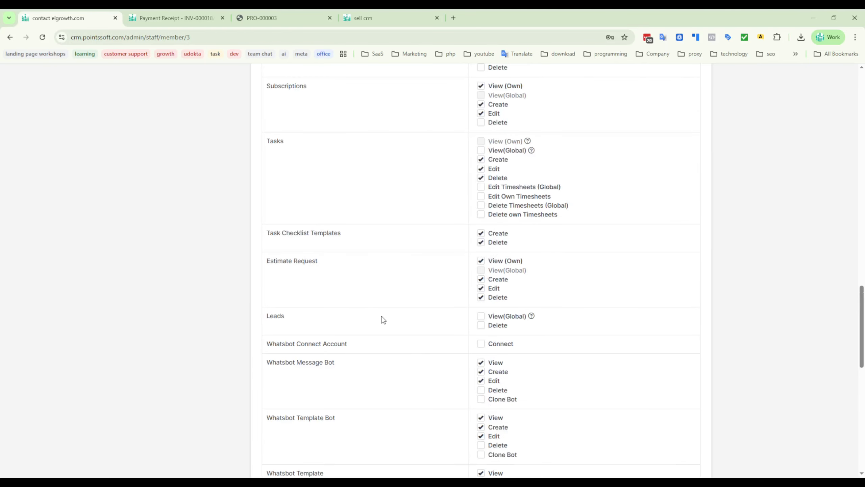
left_click_drag(346, 260, 272, 268)
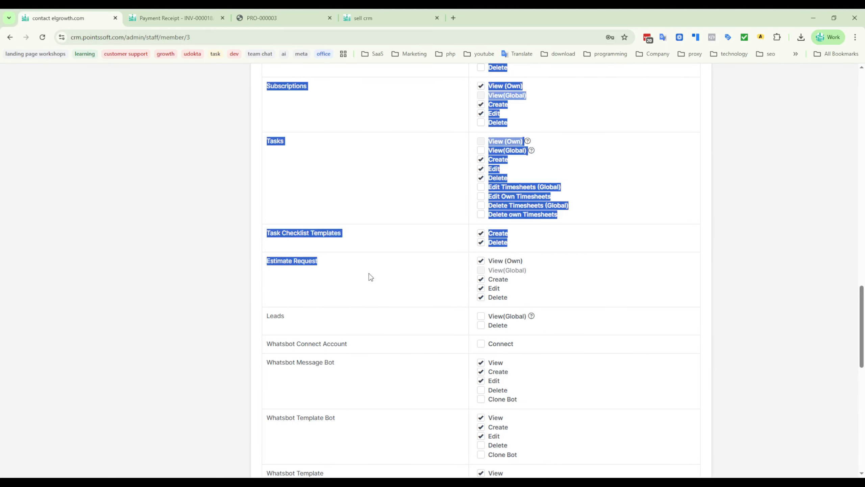
left_click(379, 328)
scroll(379, 324, "down", 5)
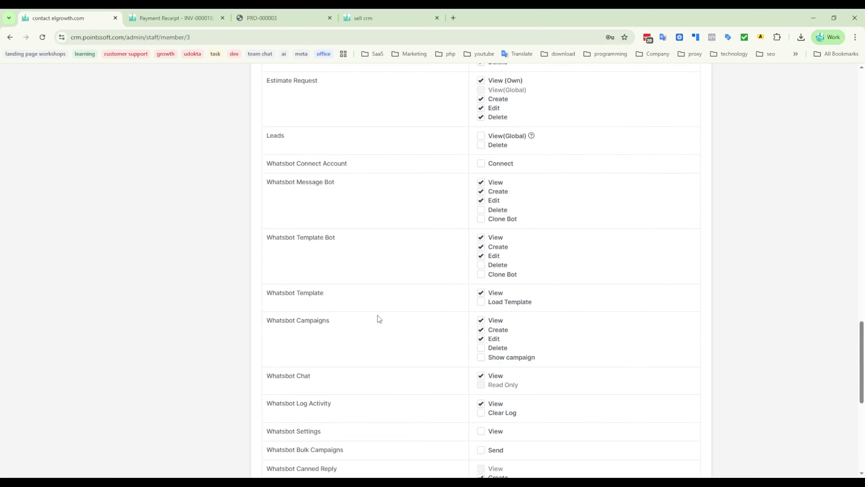
left_click_drag(337, 289, 272, 307)
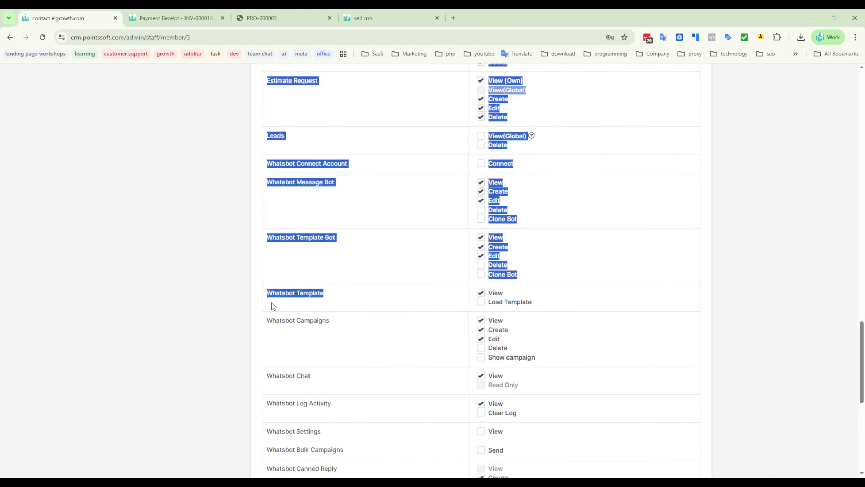
left_click(344, 324)
scroll(395, 354, "down", 9)
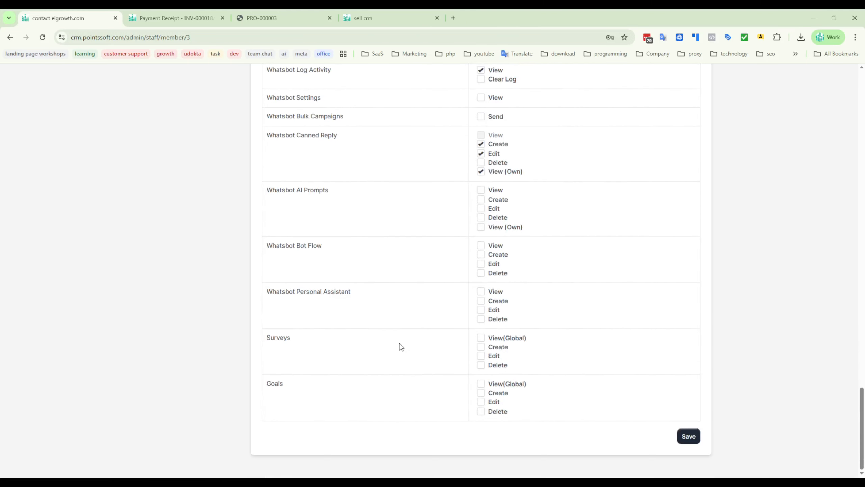
left_click_drag(307, 341, 348, 343)
left_click(349, 337)
left_click_drag(310, 388, 369, 376)
left_click(403, 368)
- Check which roles can be assigned to the staff member and close the list without choosing one
scroll(398, 378, "up", 17)
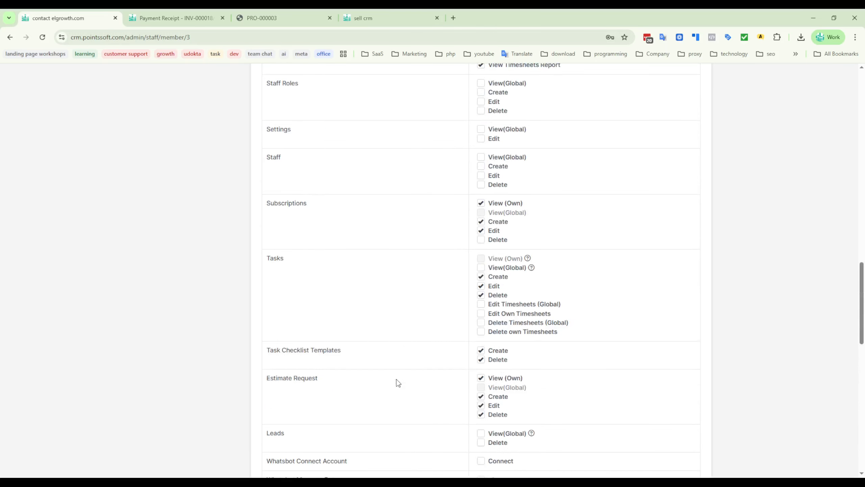
scroll(398, 374, "up", 20)
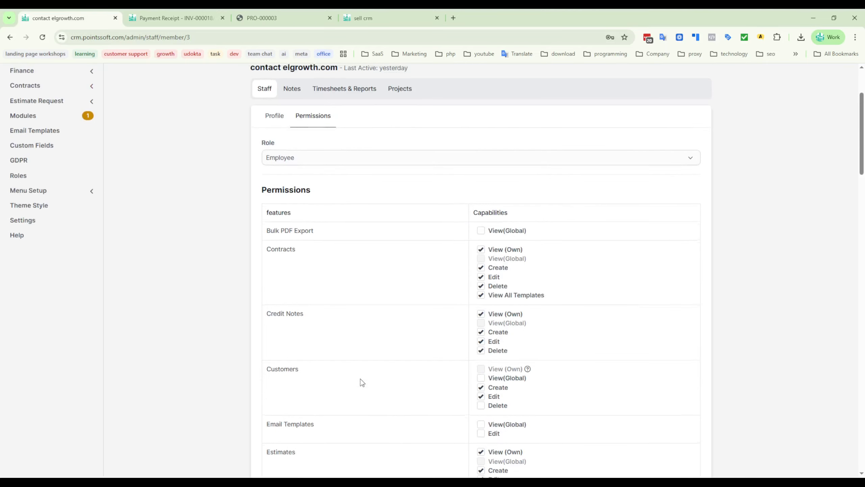
scroll(361, 379, "up", 3)
left_click(310, 266)
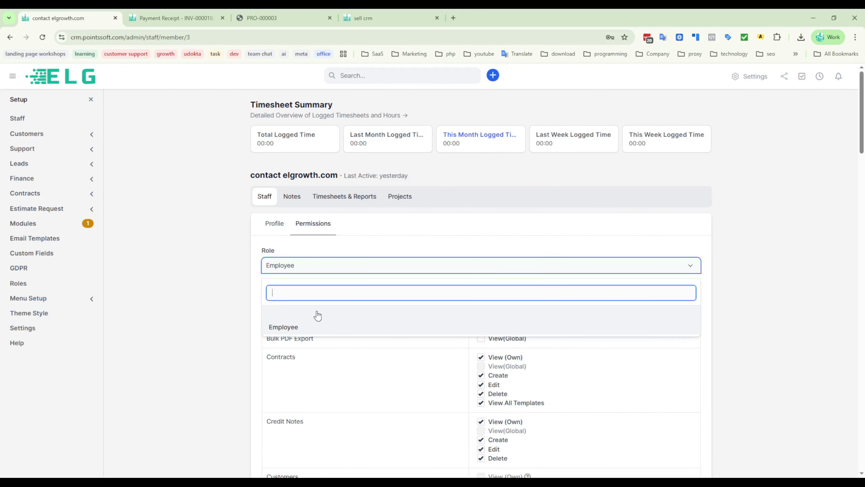
left_click(186, 270)
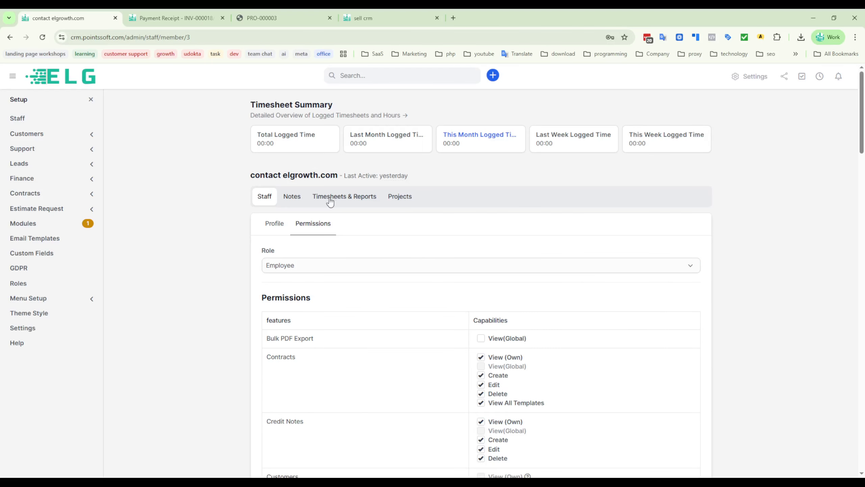
- View the staff member's notes, projects and timesheets, and check the logged-time period filter without changing it
left_click(291, 196)
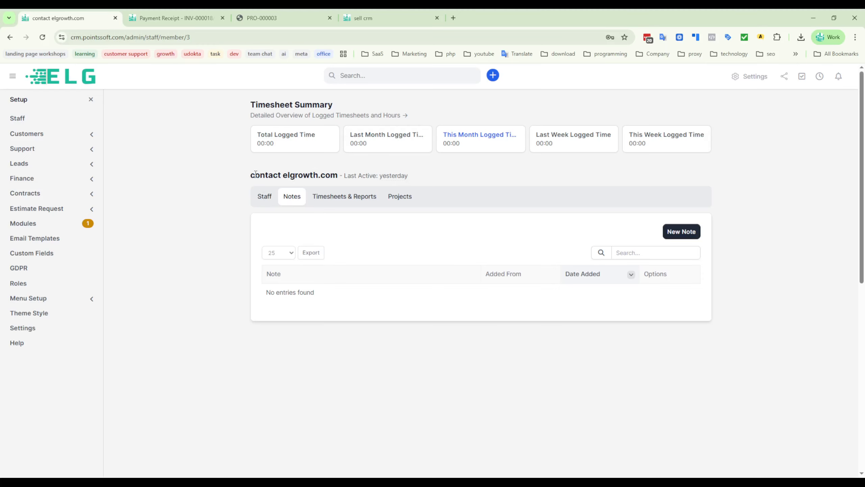
left_click_drag(256, 174, 436, 176)
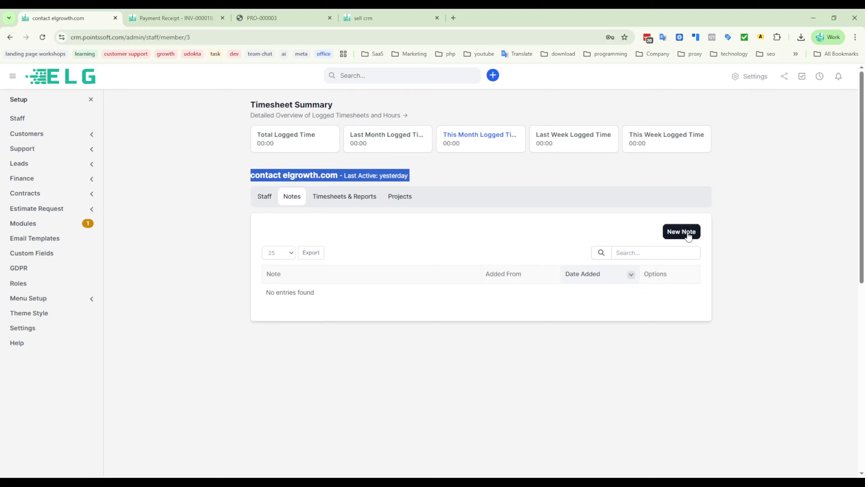
left_click(509, 234)
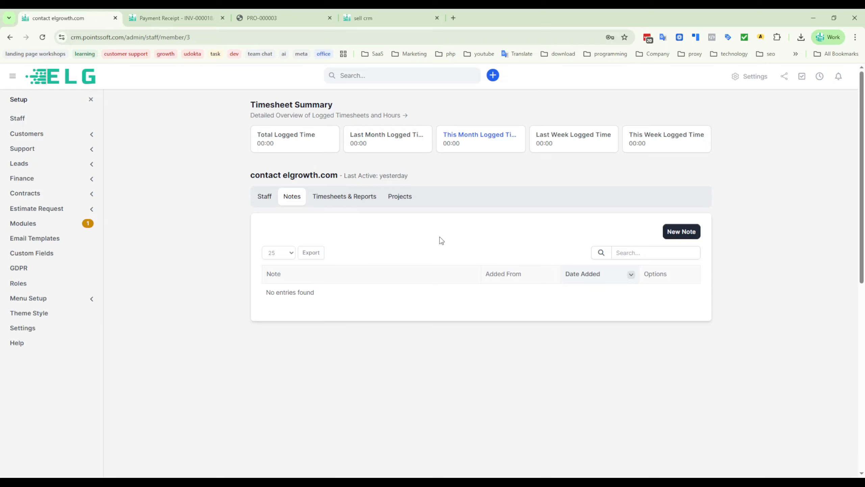
left_click(400, 201)
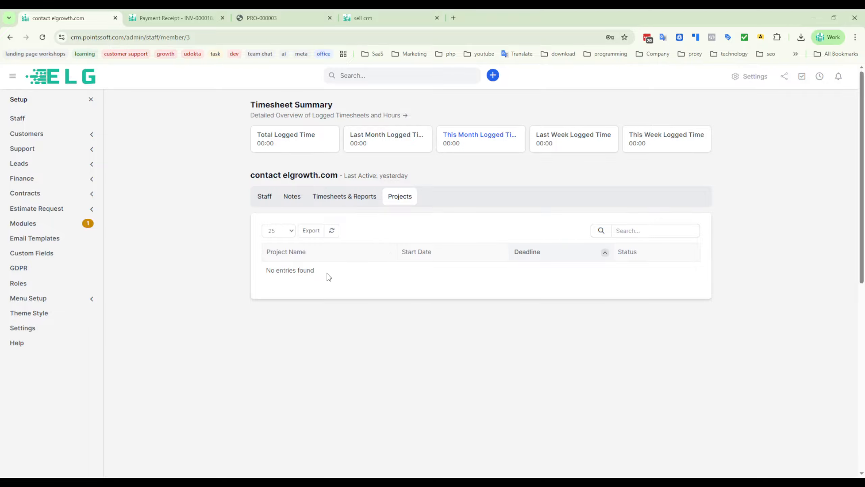
left_click_drag(327, 274, 246, 286)
left_click(460, 337)
left_click(339, 199)
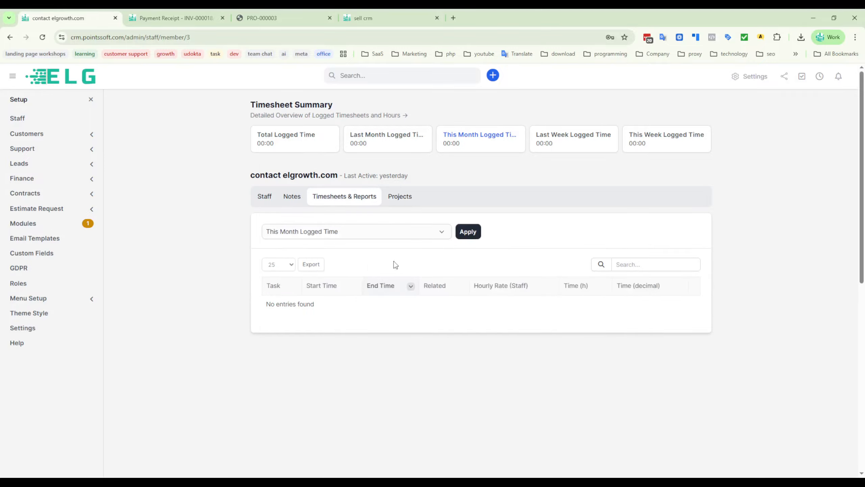
left_click(342, 230)
left_click(200, 251)
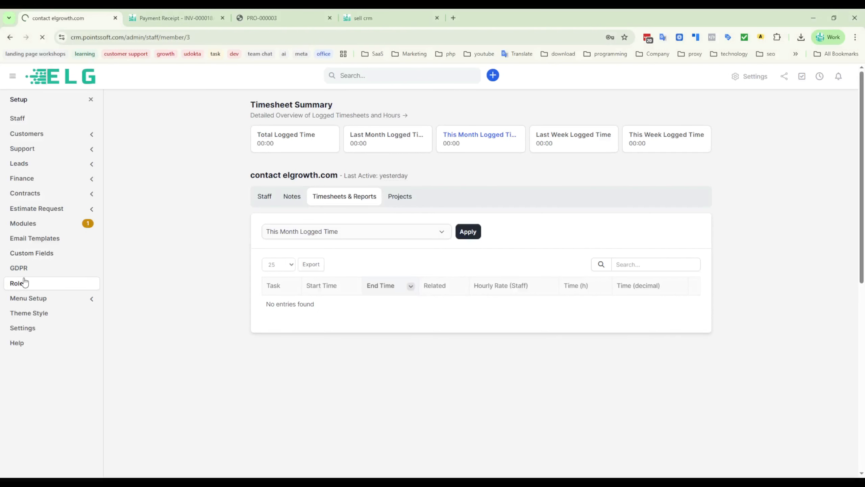
- Open the roles list, start a new role and examine the features and capabilities it offers without saving it
left_click(19, 283)
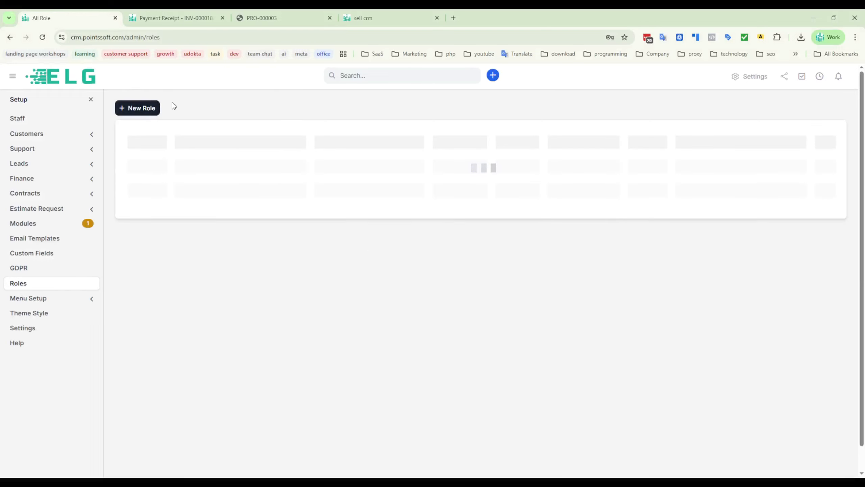
left_click(154, 111)
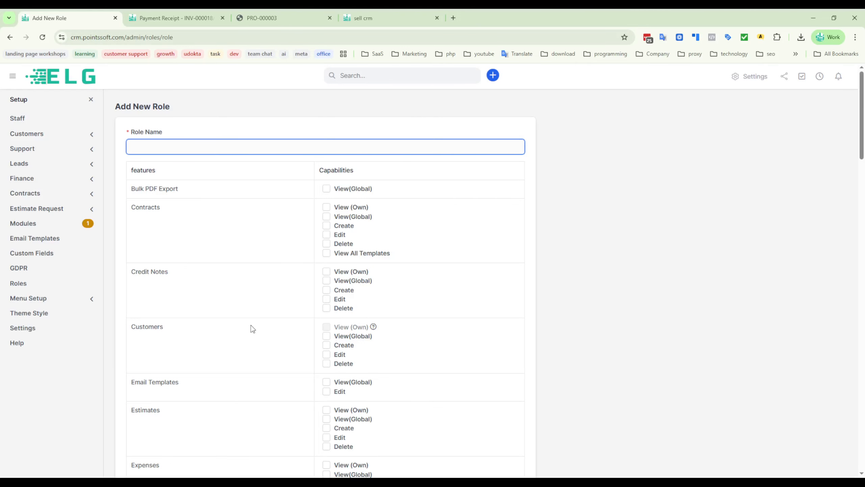
scroll(218, 369, "down", 1)
scroll(219, 370, "up", 1)
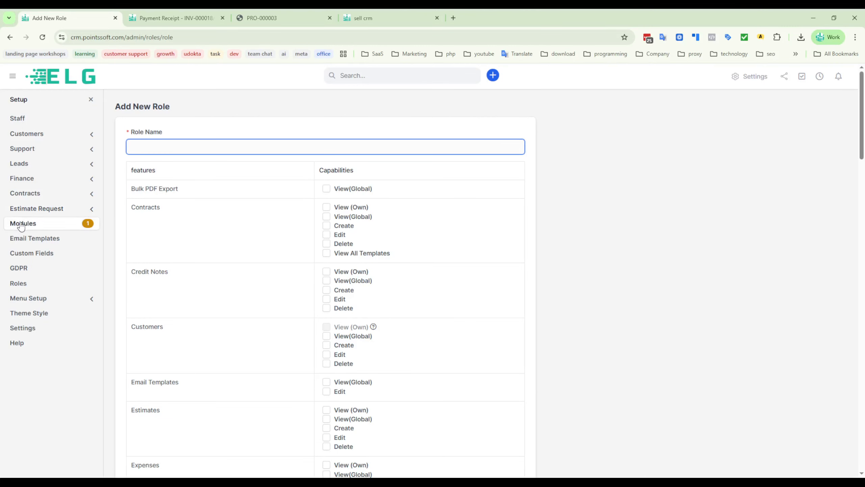
- View the Estimate Request and Finance setup options, inspect the new payment mode form under Payment Modes, and close it unsaved
left_click(28, 210)
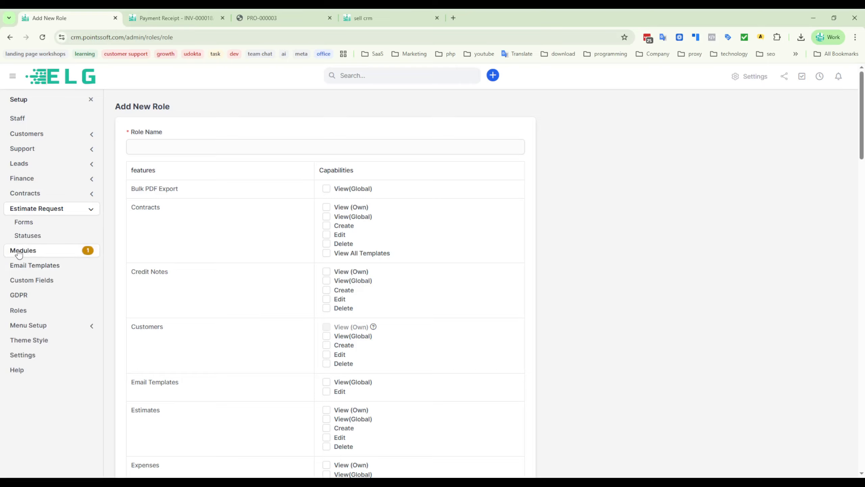
left_click(24, 182)
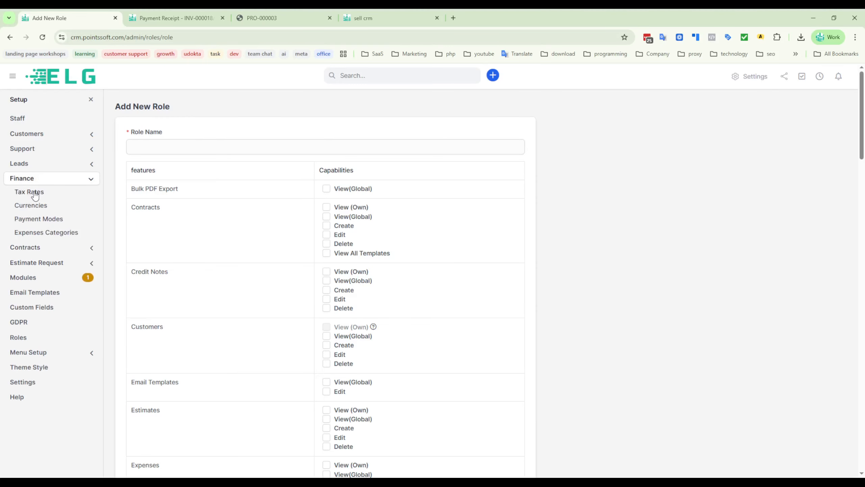
left_click(21, 221)
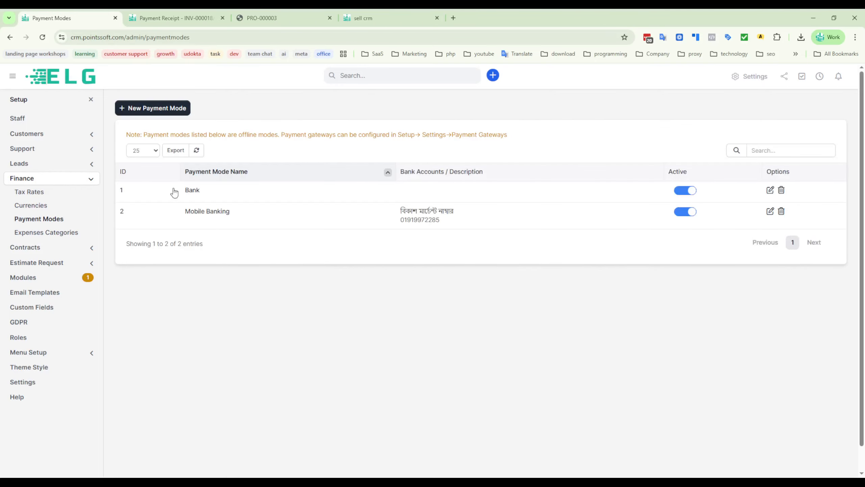
left_click(152, 108)
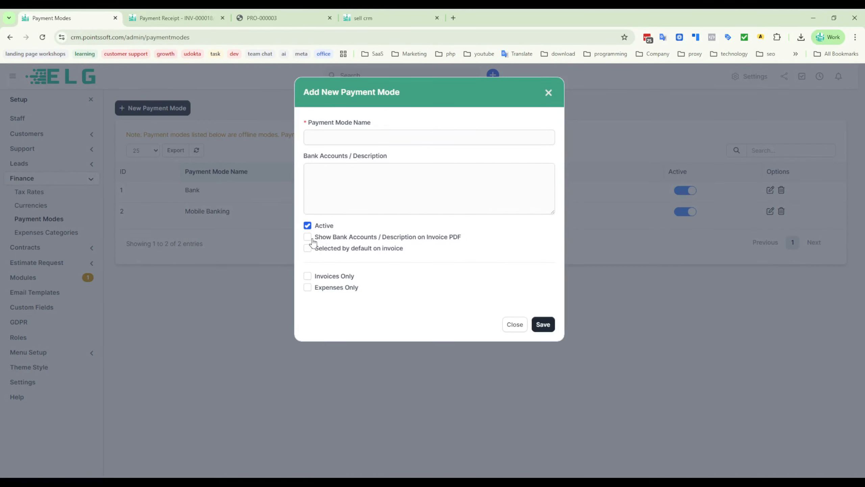
left_click(549, 93)
- View the Currencies list and the Tax Rates list in the Finance setup
left_click(28, 219)
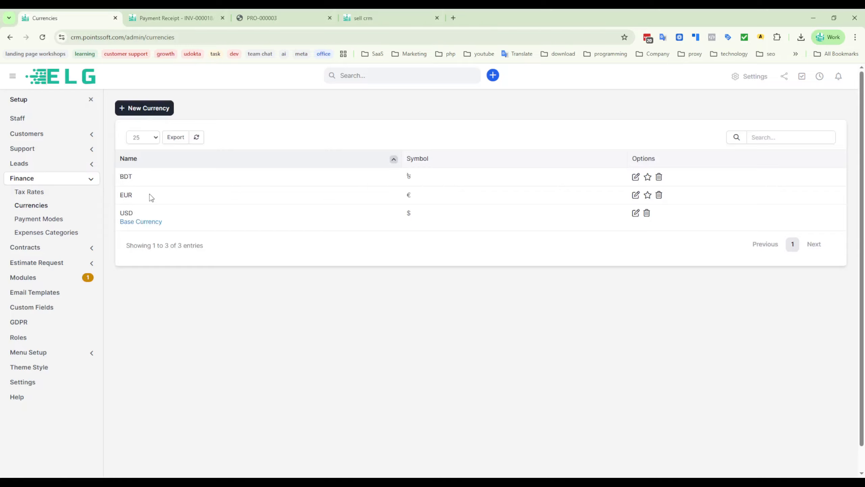
left_click_drag(150, 195, 309, 120)
left_click(310, 121)
left_click(30, 193)
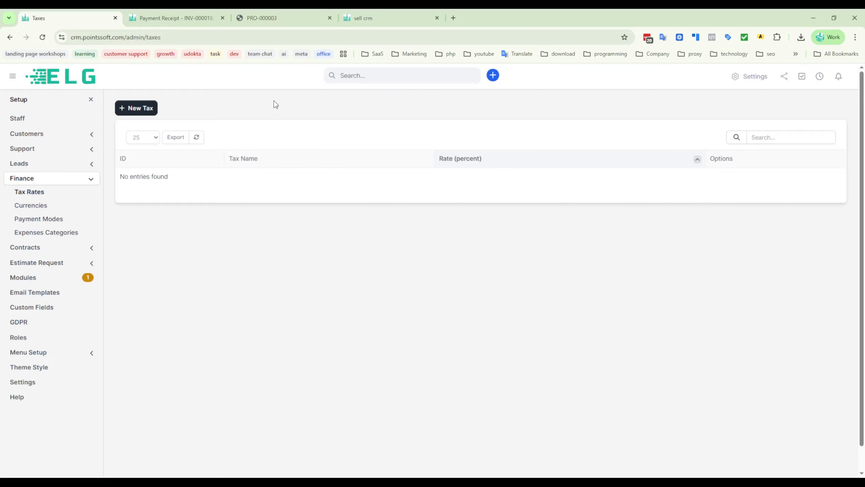
- Check which setup options belong to Leads, Support and Customers, and open the staff members list
left_click(31, 164)
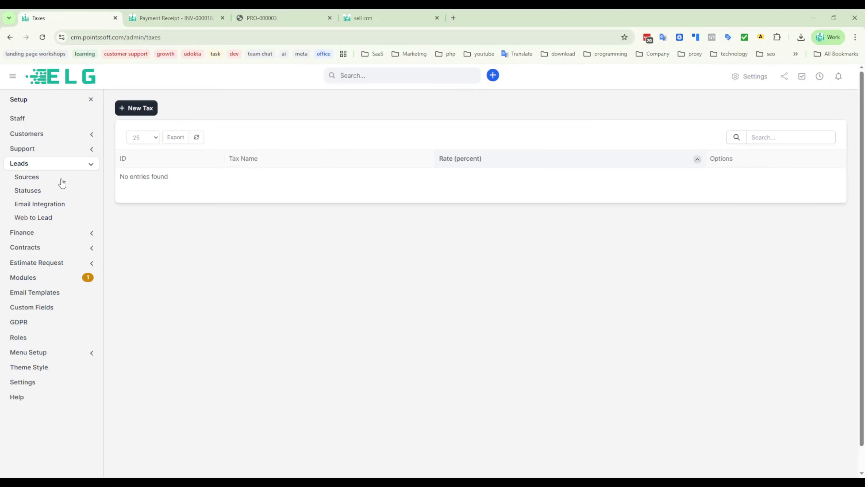
left_click(30, 150)
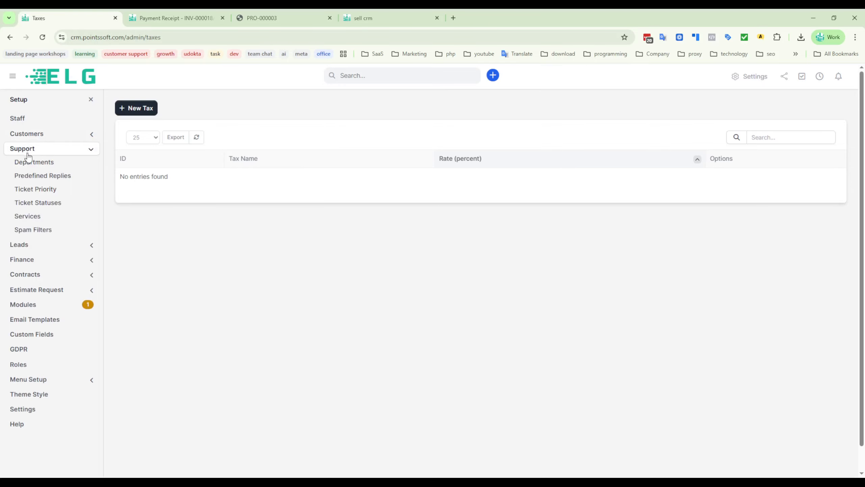
left_click(27, 133)
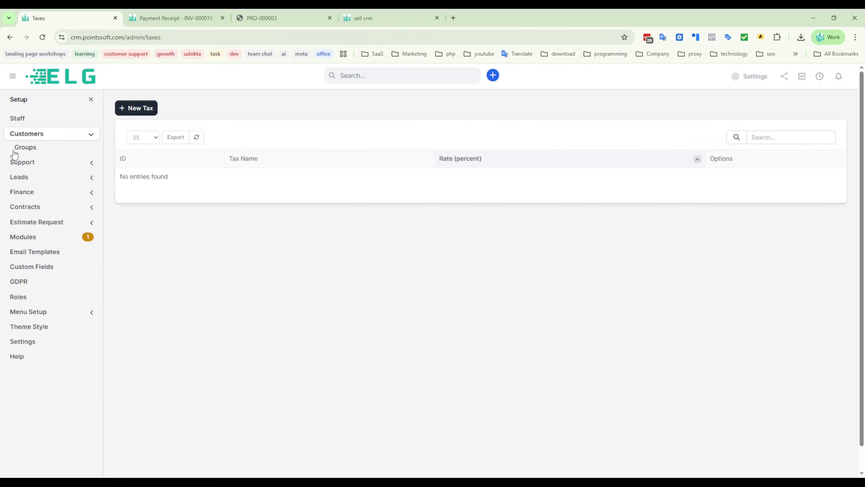
left_click(18, 119)
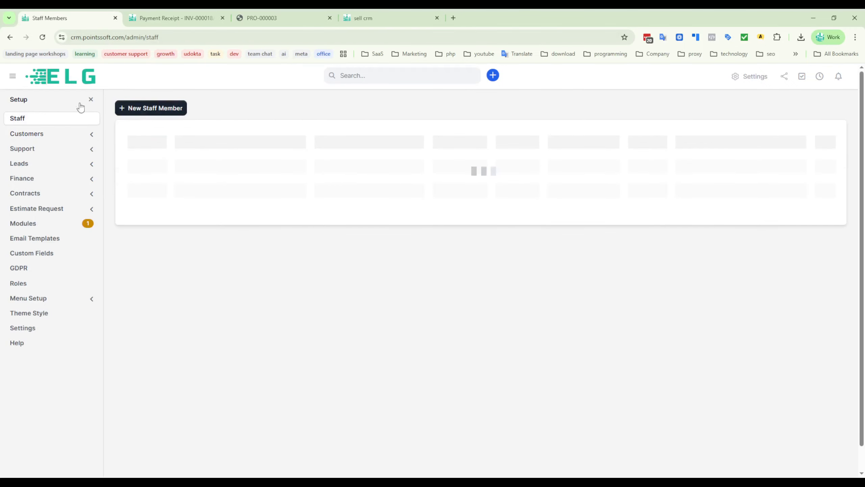
- Leave the setup area and look over the main navigation beside the staff members list
left_click(91, 99)
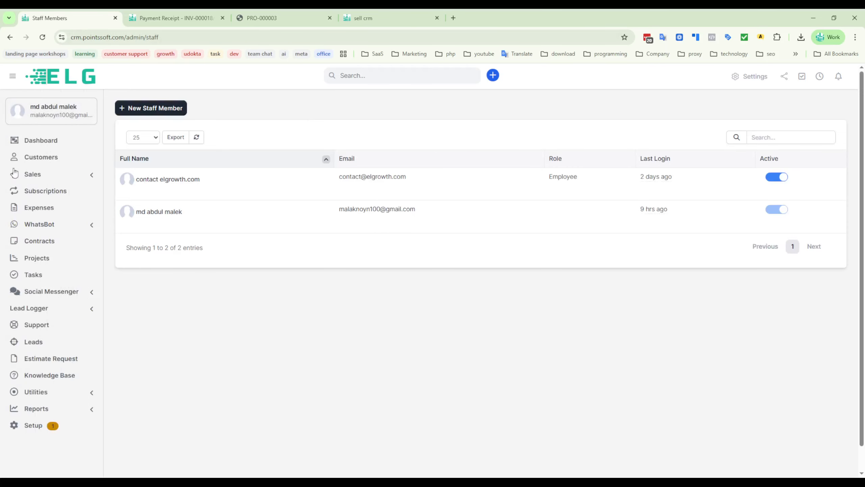
scroll(54, 312, "down", 1)
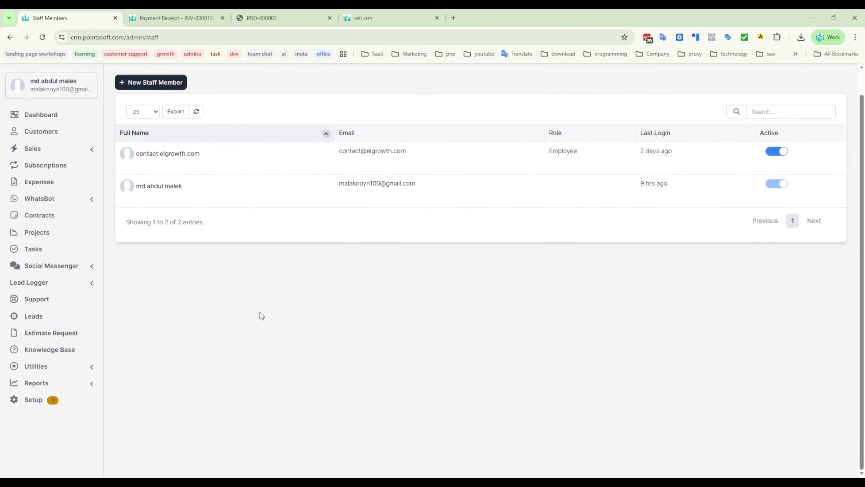
scroll(277, 326, "up", 1)
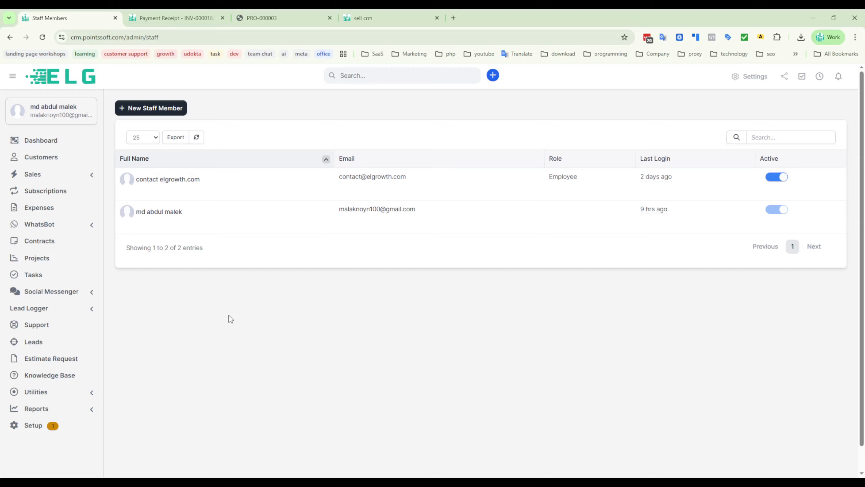
scroll(237, 360, "down", 1)
scroll(241, 358, "up", 1)
- Open the leads board and move the first lead in the SalesOpportunity stage to the start of the NewLead stage
left_click(34, 344)
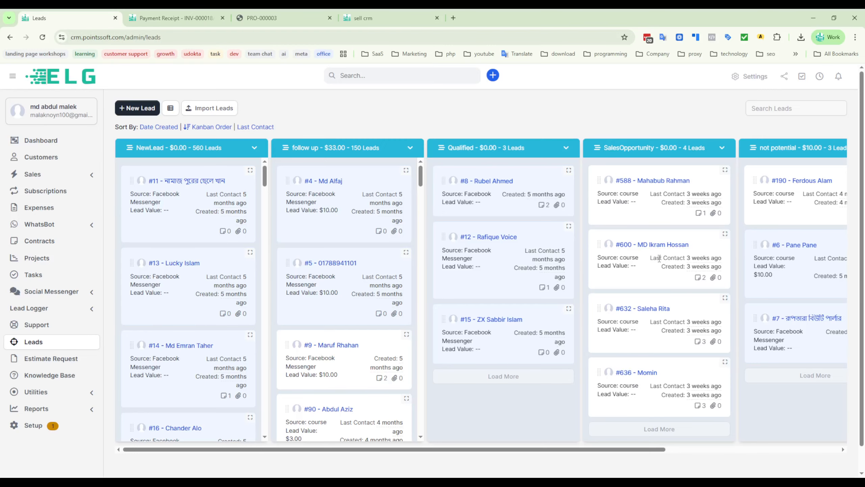
left_click_drag(674, 169, 208, 171)
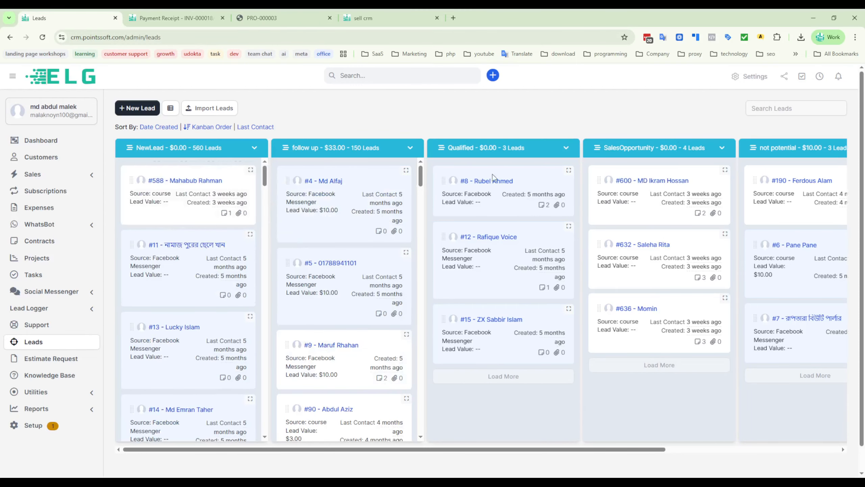
- Browse the leads in the NewLead and follow up stages of the board
scroll(354, 334, "down", 15)
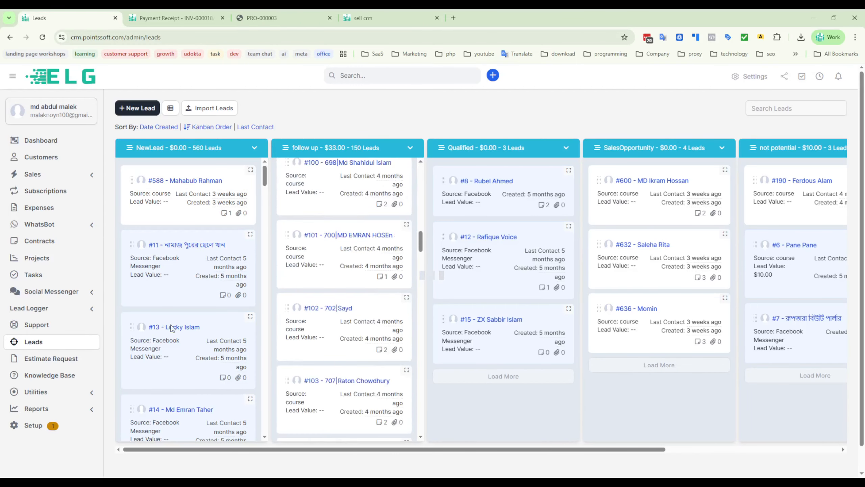
scroll(188, 355, "down", 6)
scroll(188, 355, "down", 8)
scroll(356, 346, "down", 12)
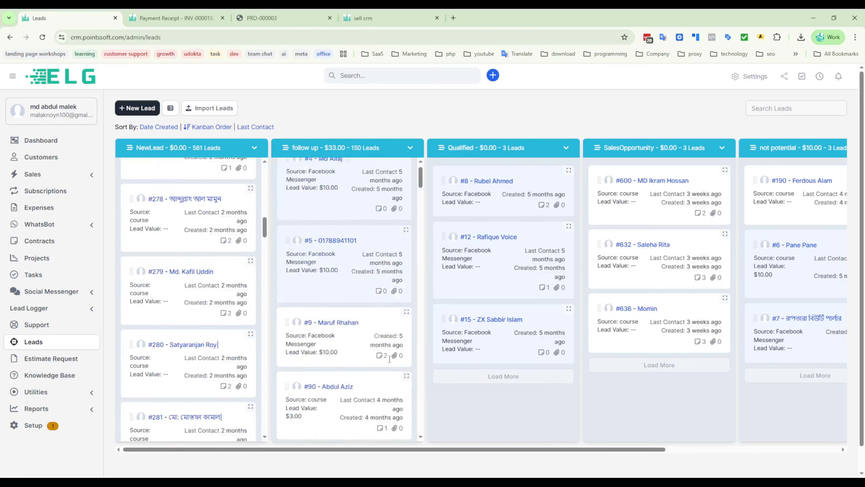
scroll(356, 346, "down", 15)
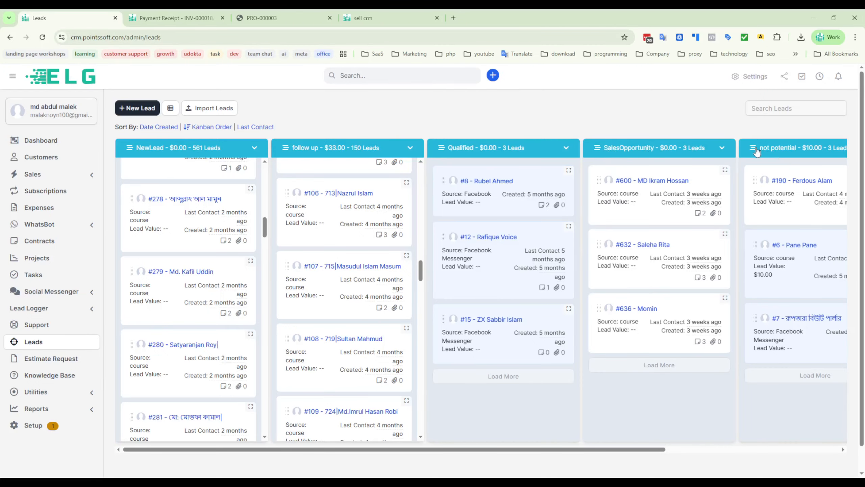
- View the Customer stage of the leads board, check its new lead and colour options without choosing any, and return to the first stages
left_click_drag(567, 450, 752, 451)
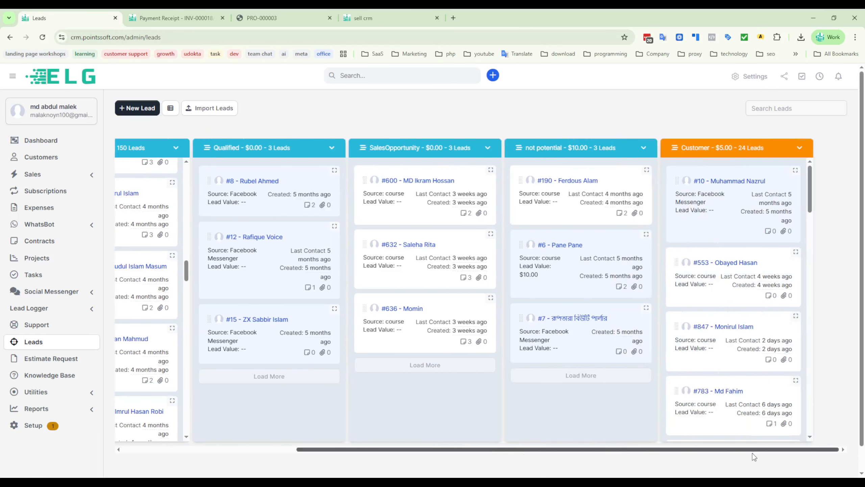
left_click(799, 148)
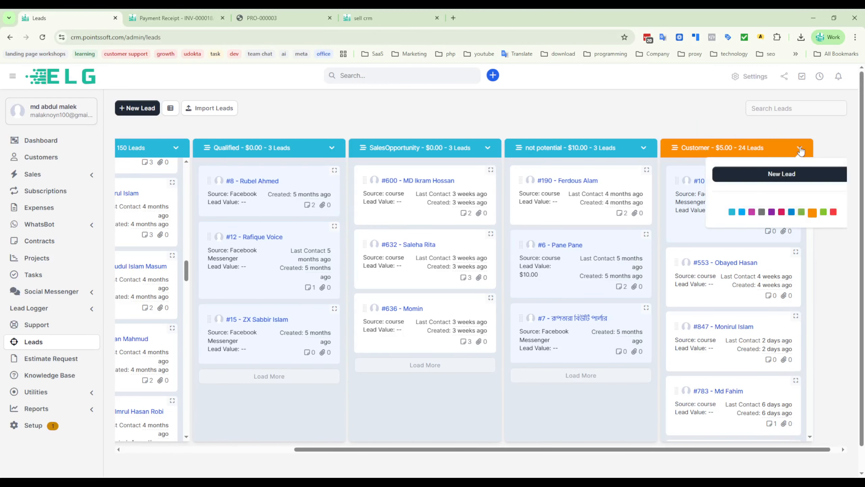
left_click(542, 124)
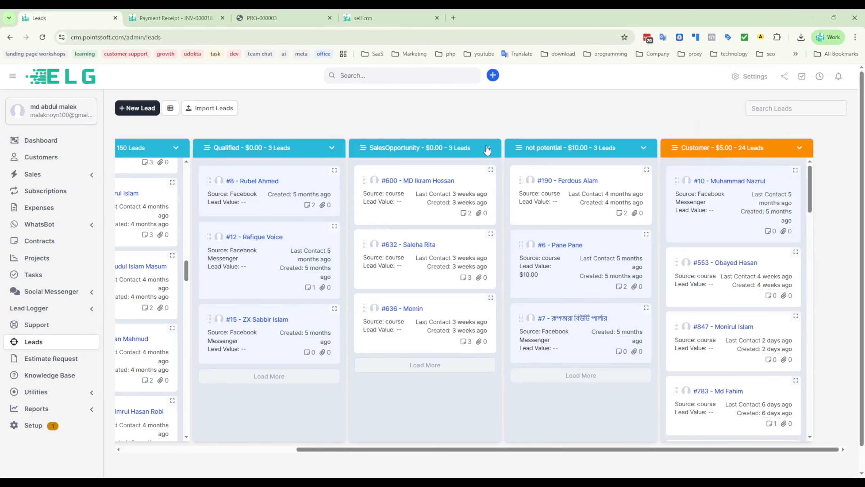
left_click_drag(560, 449, 375, 449)
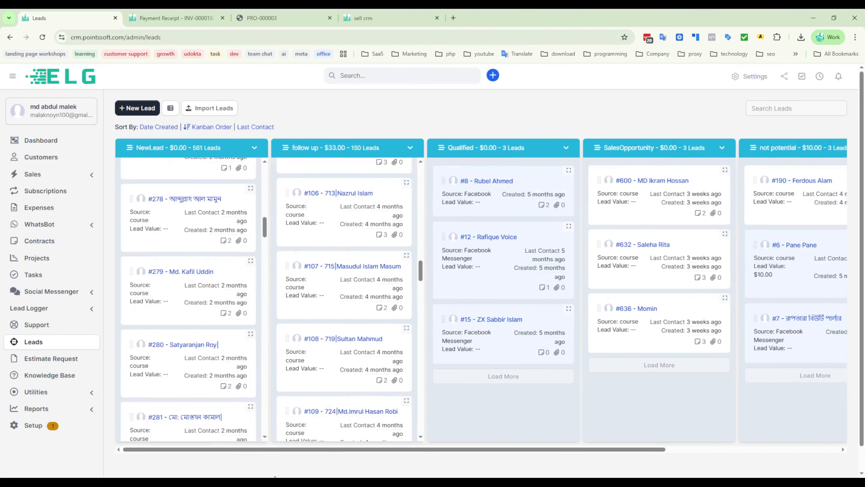